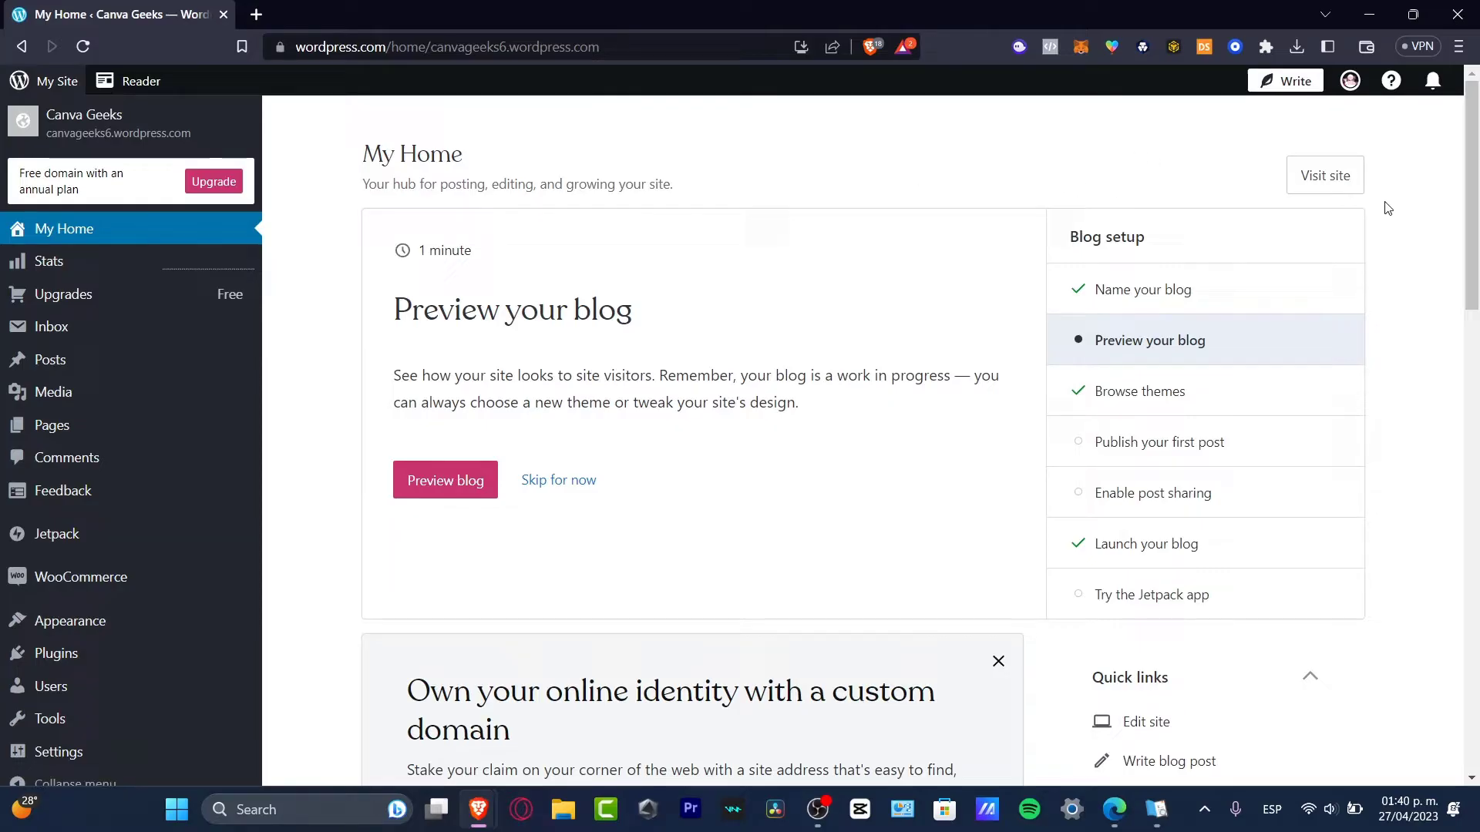
# Scroll down through the Canva Geeks site's My Home dashboard
pyautogui.scroll(-7, 1251, 256)
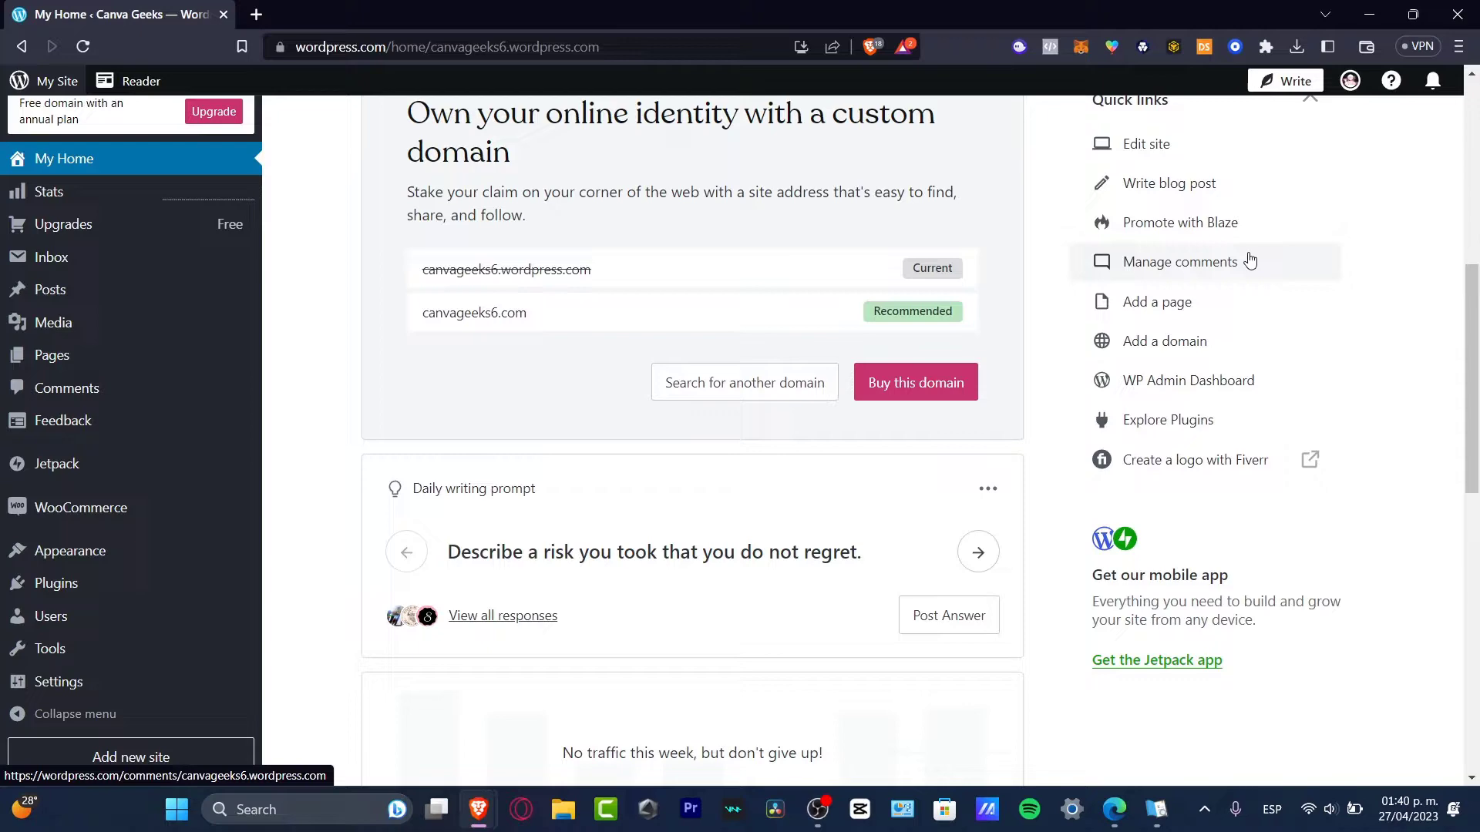
pyautogui.scroll(-4, 1251, 259)
pyautogui.scroll(-8, 1251, 259)
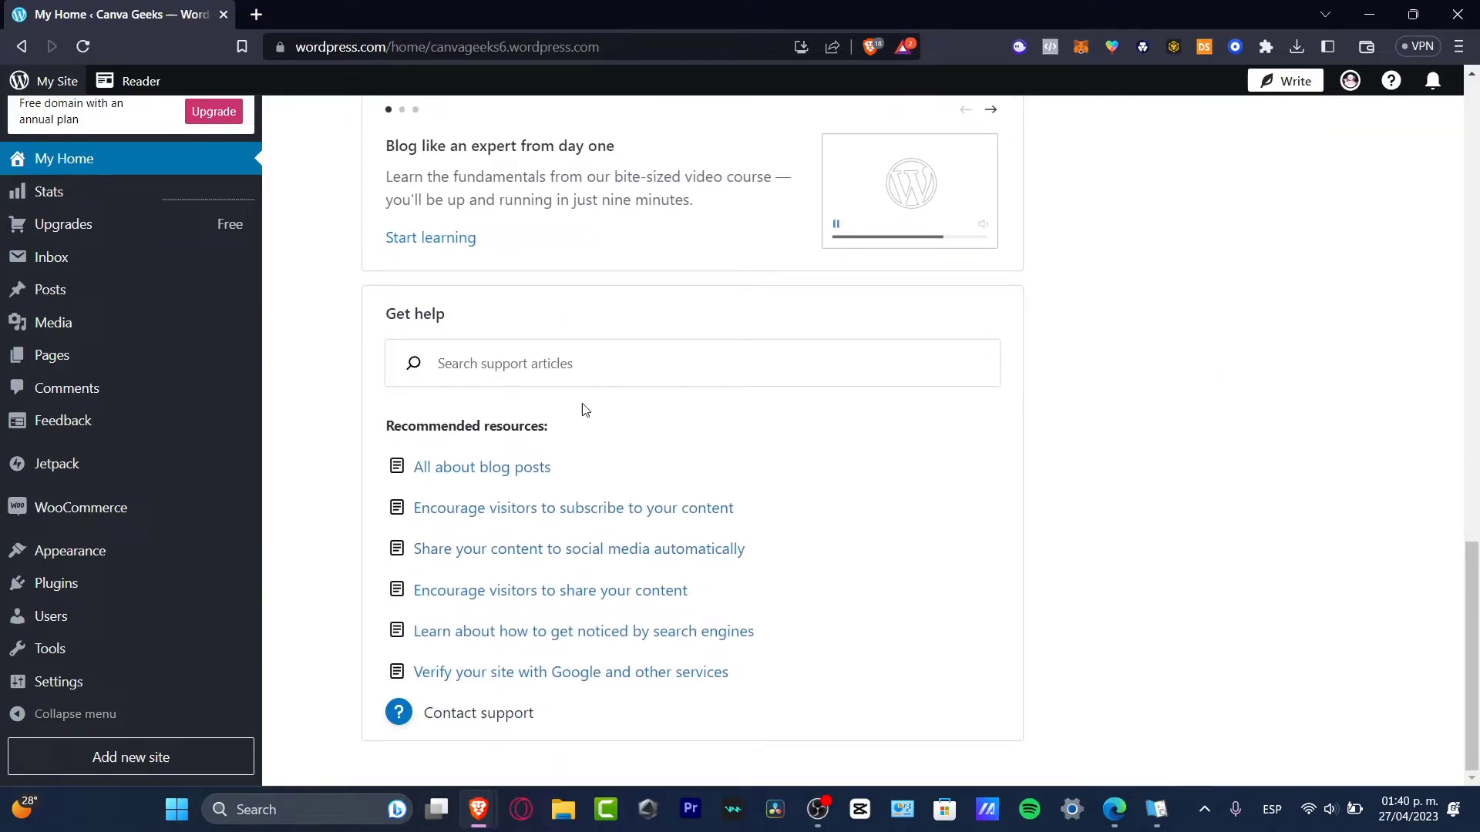
# From the Pages list, edit the Homepage from its actions menu in the Site Editor
pyautogui.click(31, 355)
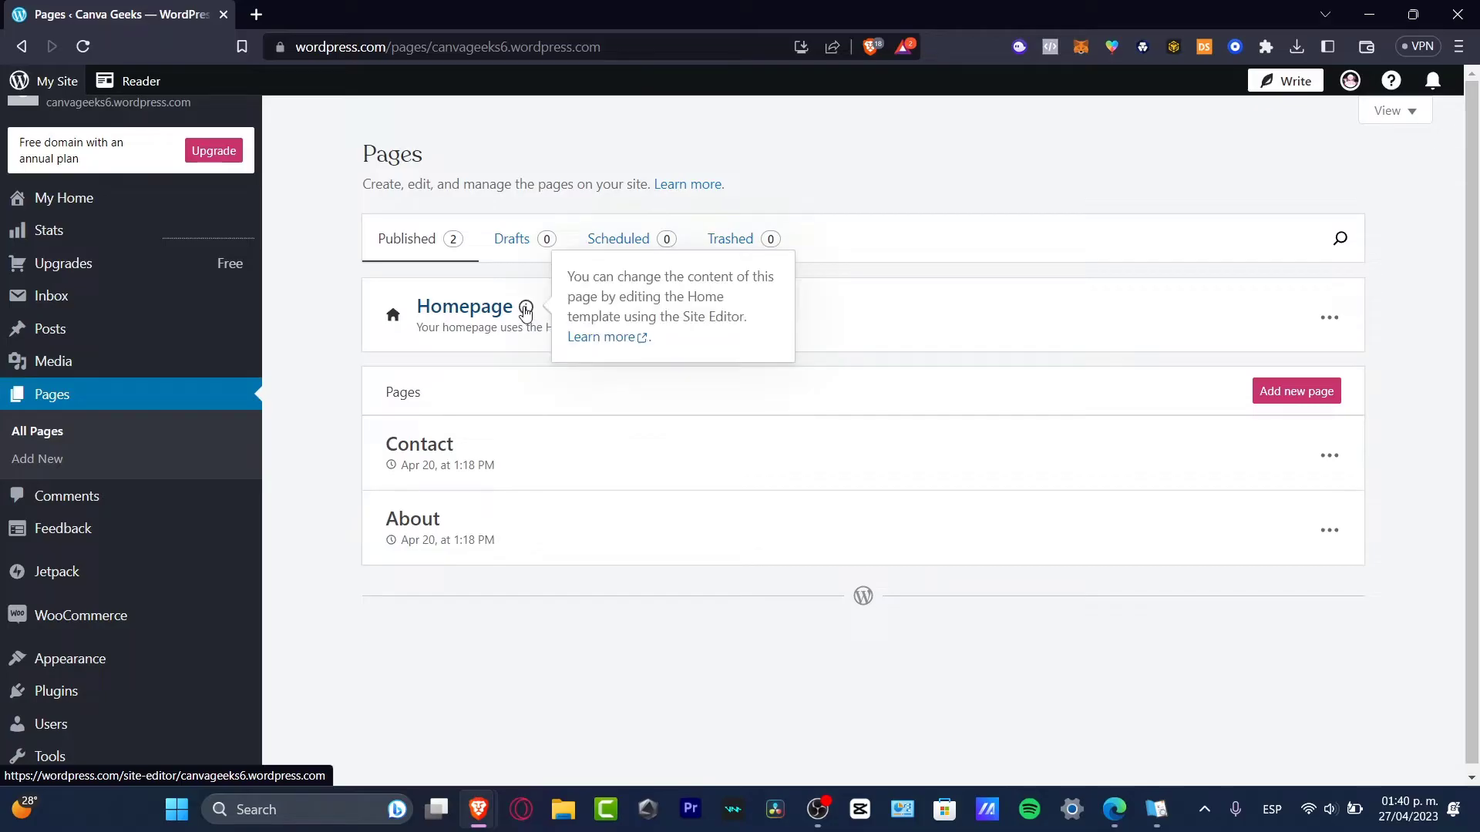
pyautogui.click(1329, 317)
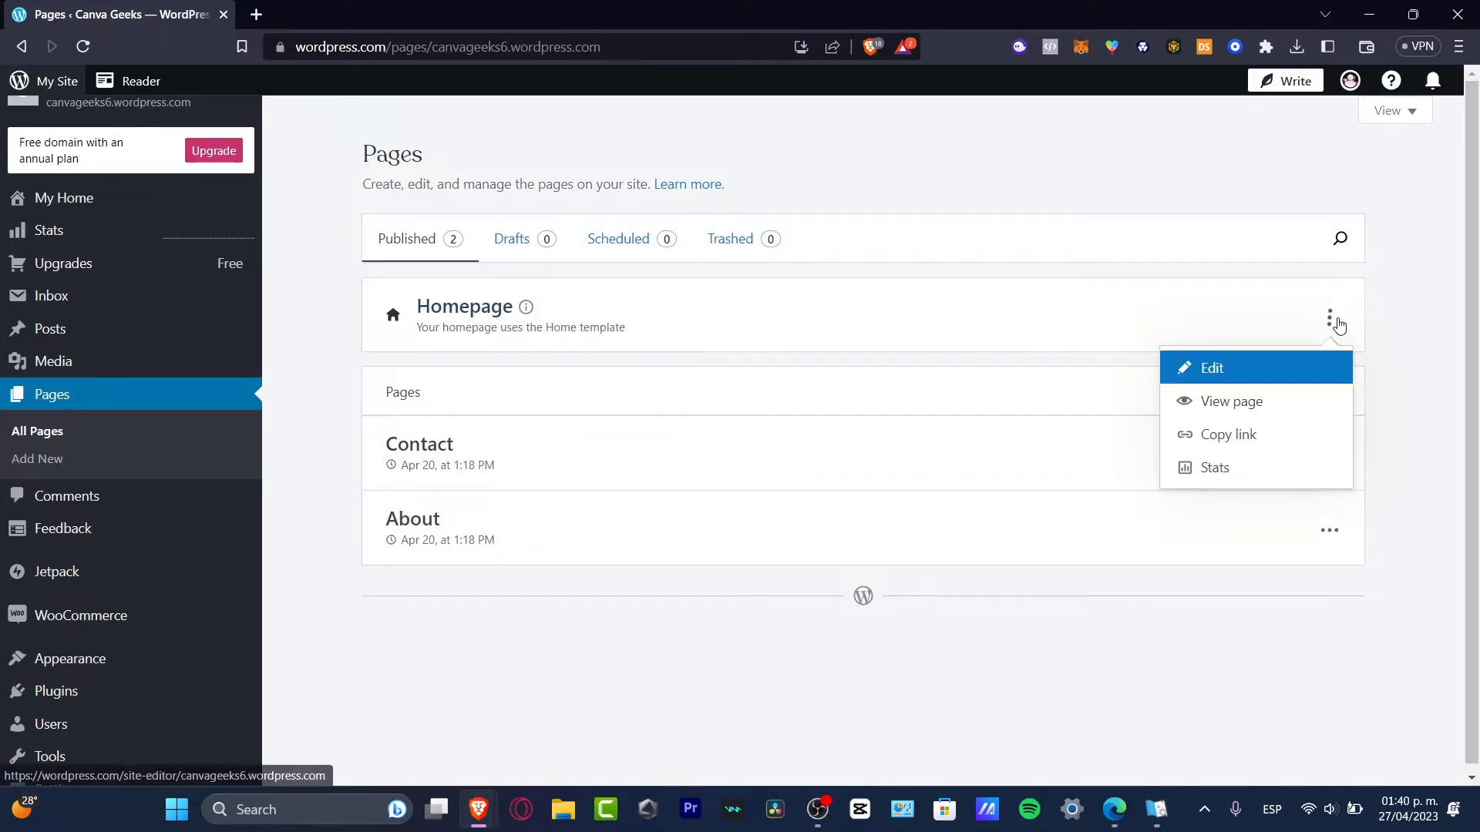
pyautogui.click(1314, 366)
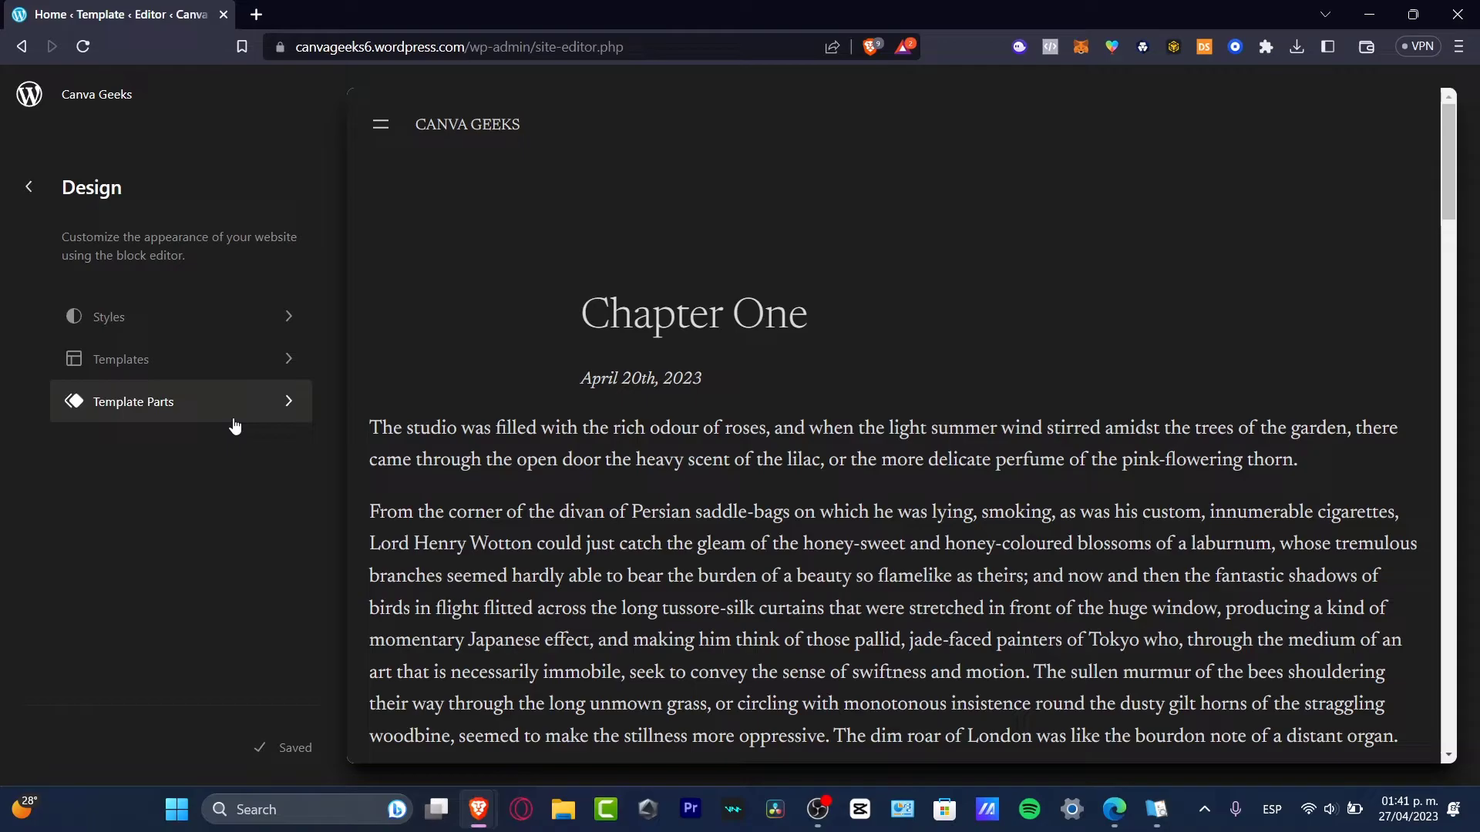
# Dismiss the premium promotion, apply the Cream style variation and save it
pyautogui.click(205, 311)
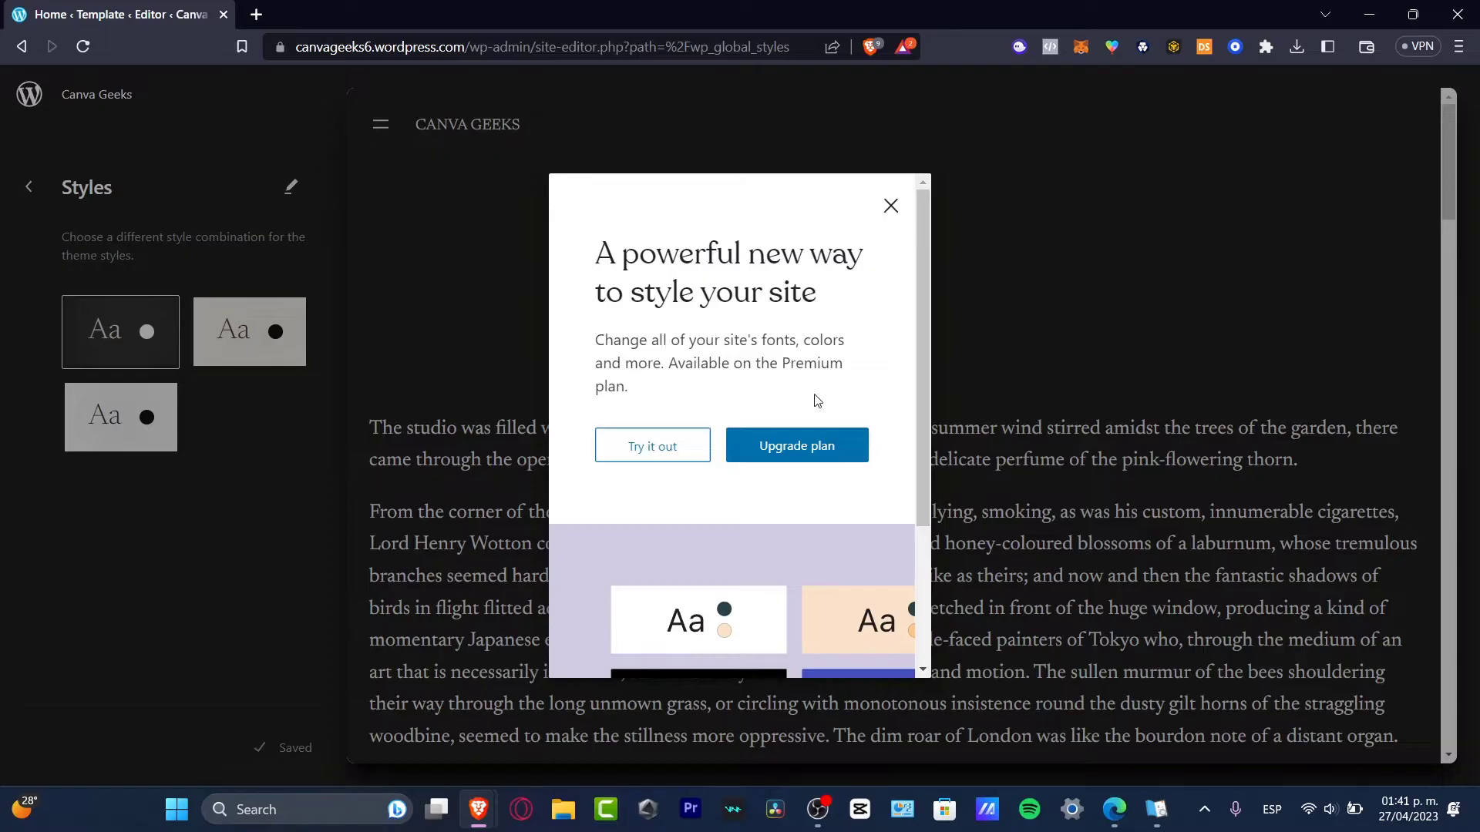
pyautogui.click(889, 206)
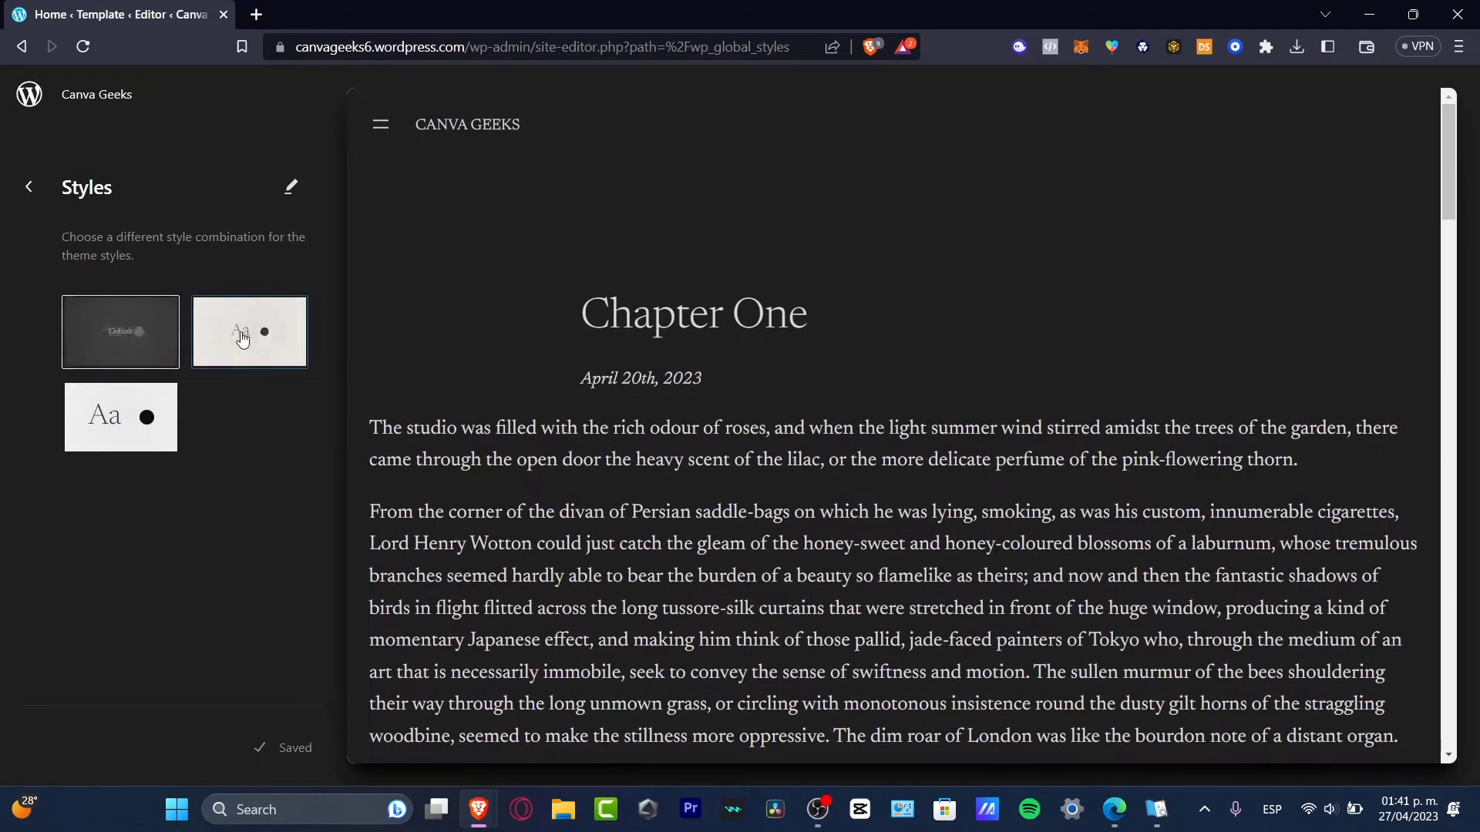
pyautogui.click(129, 435)
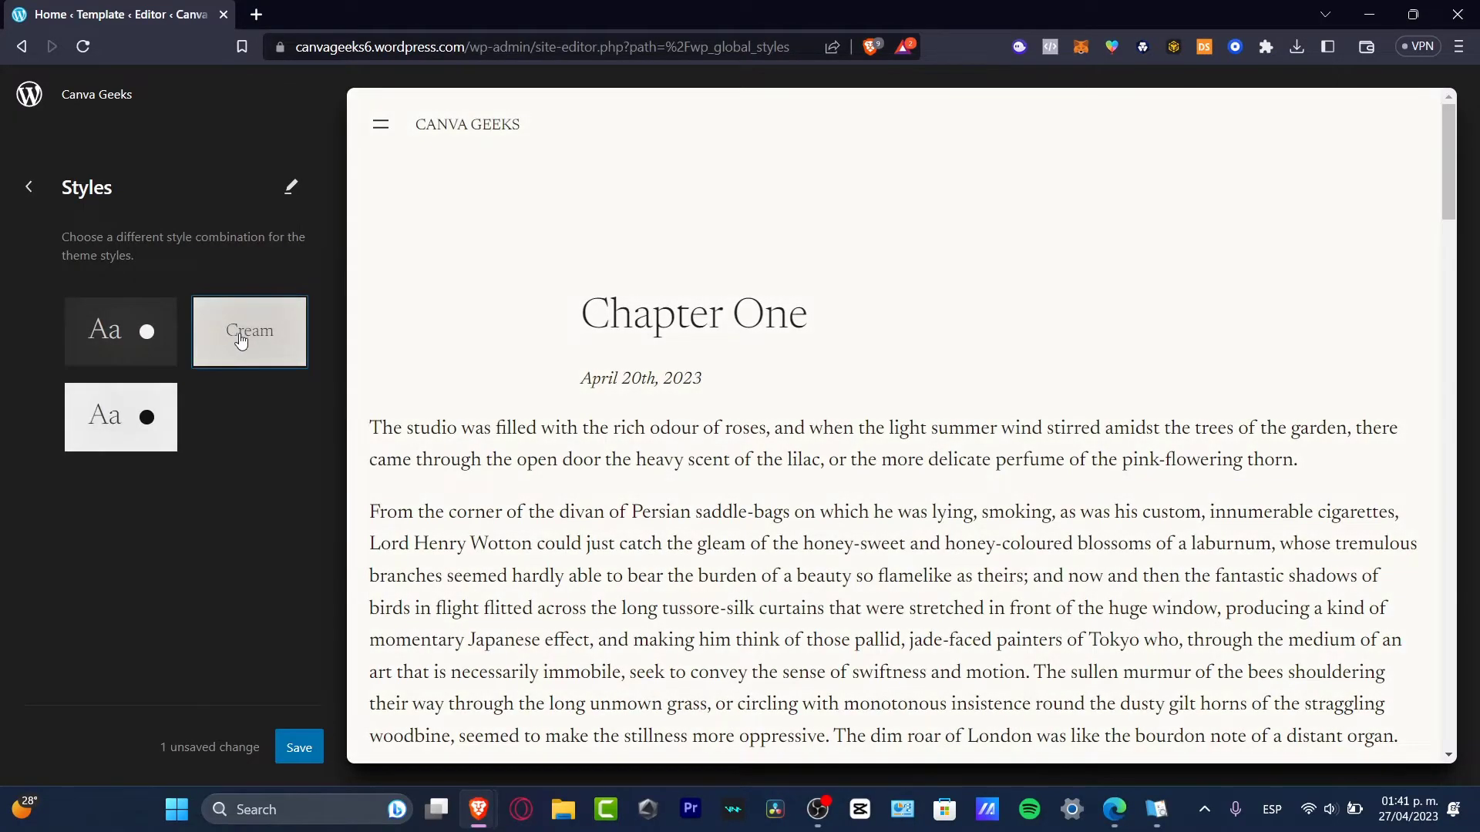
pyautogui.click(299, 747)
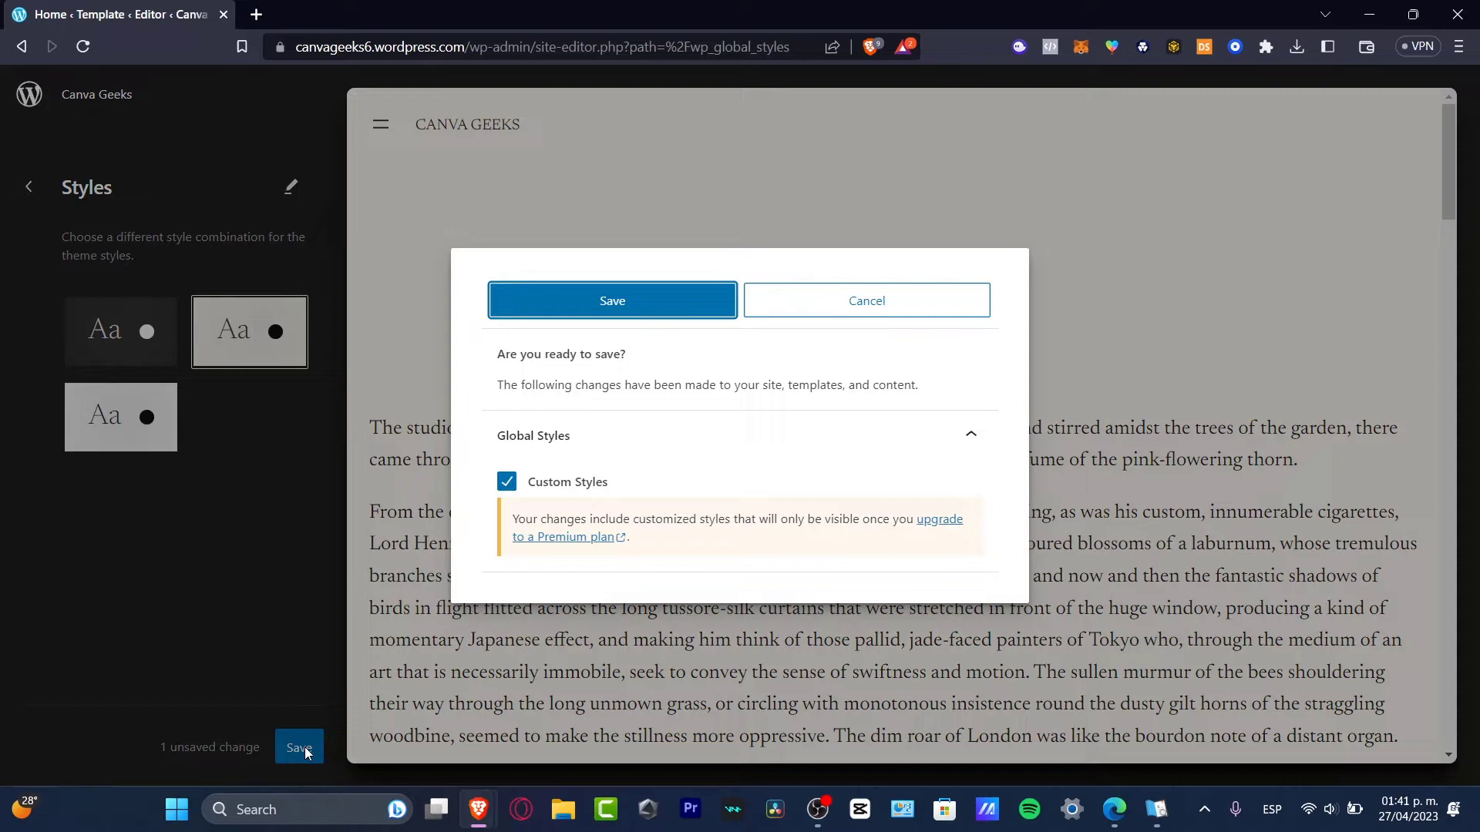
pyautogui.click(678, 312)
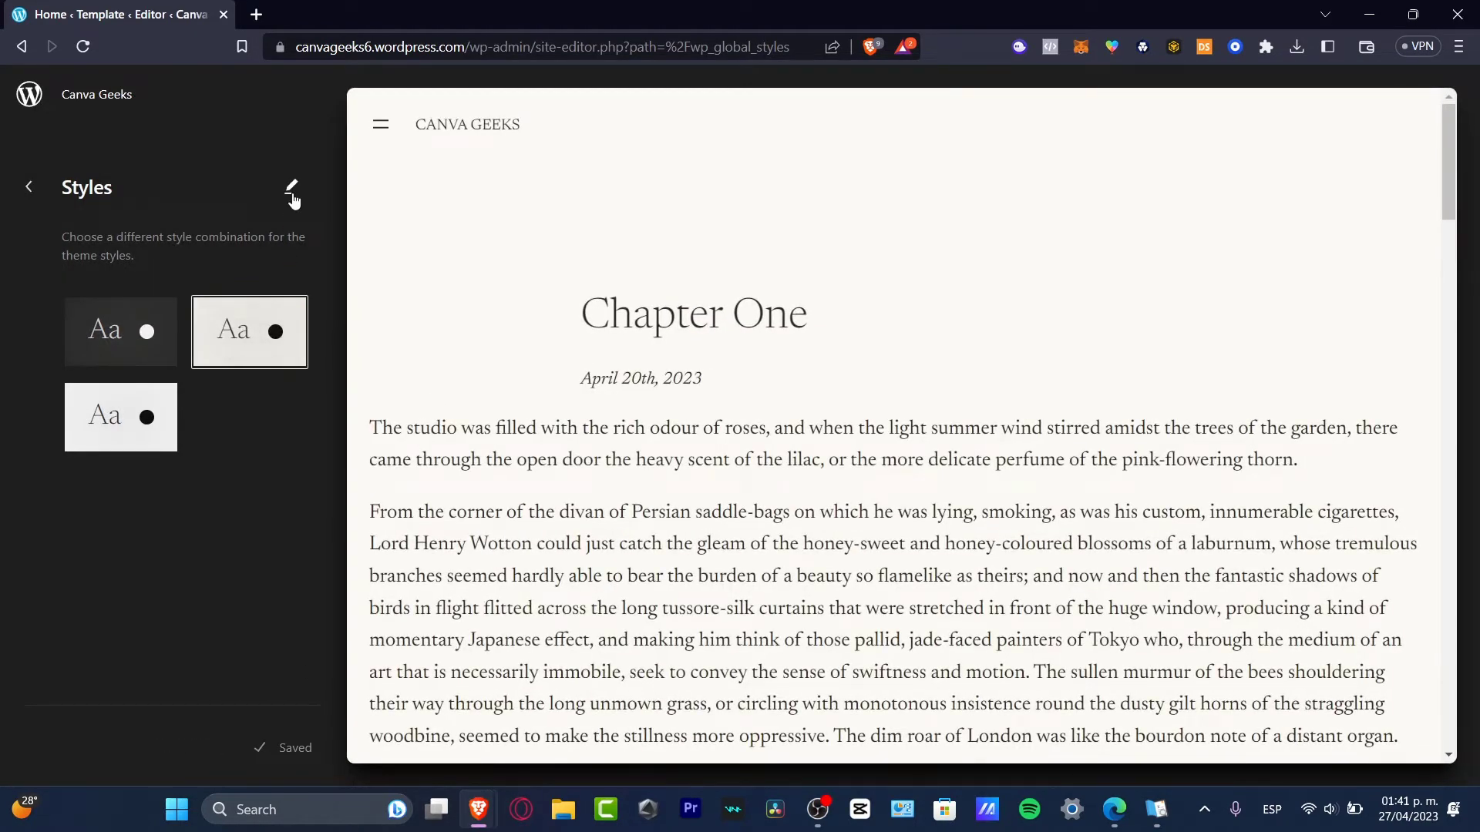
# Go back to the design options and choose the Home template from Templates
pyautogui.click(29, 187)
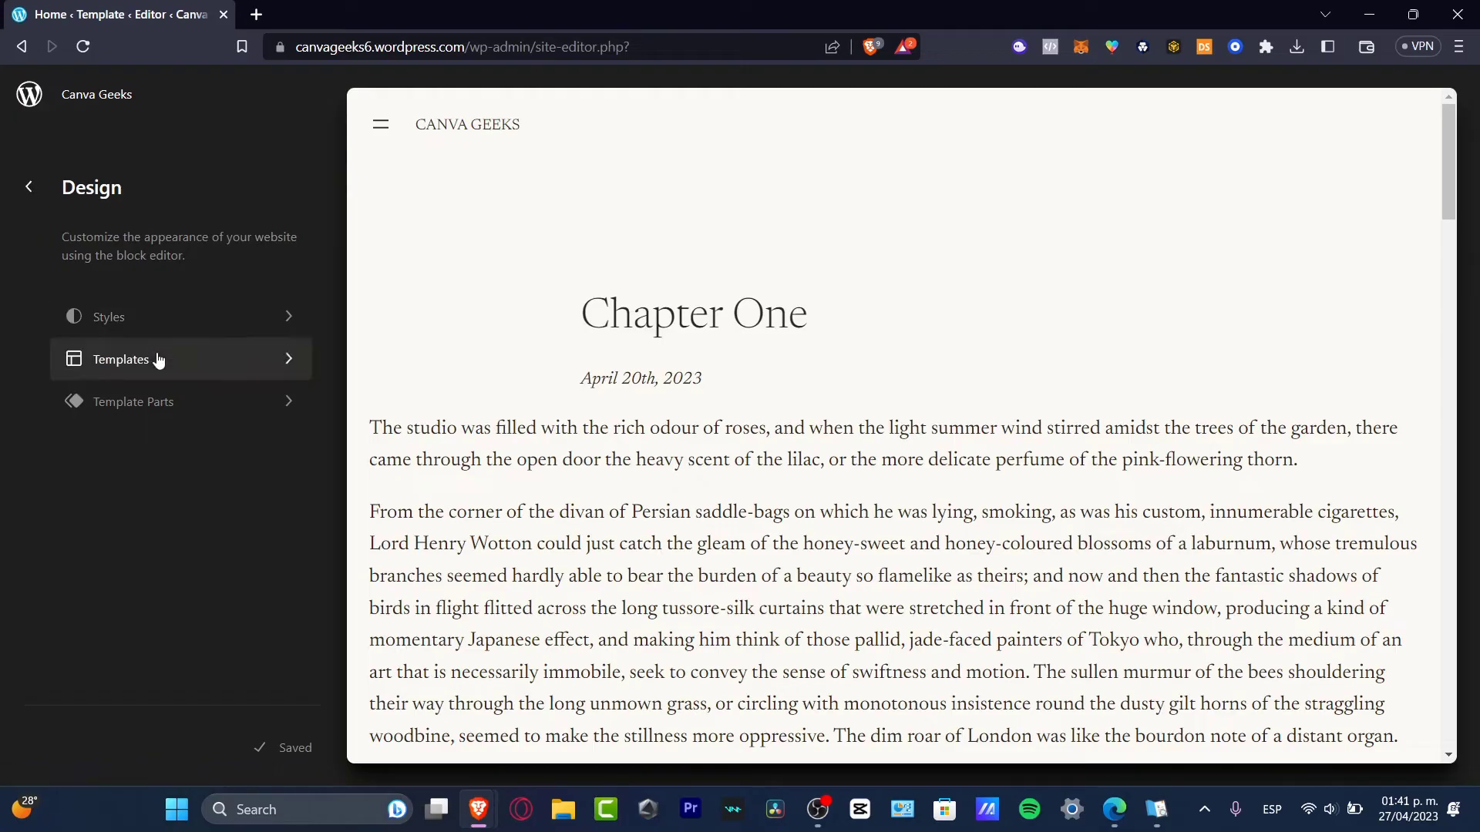
pyautogui.click(158, 360)
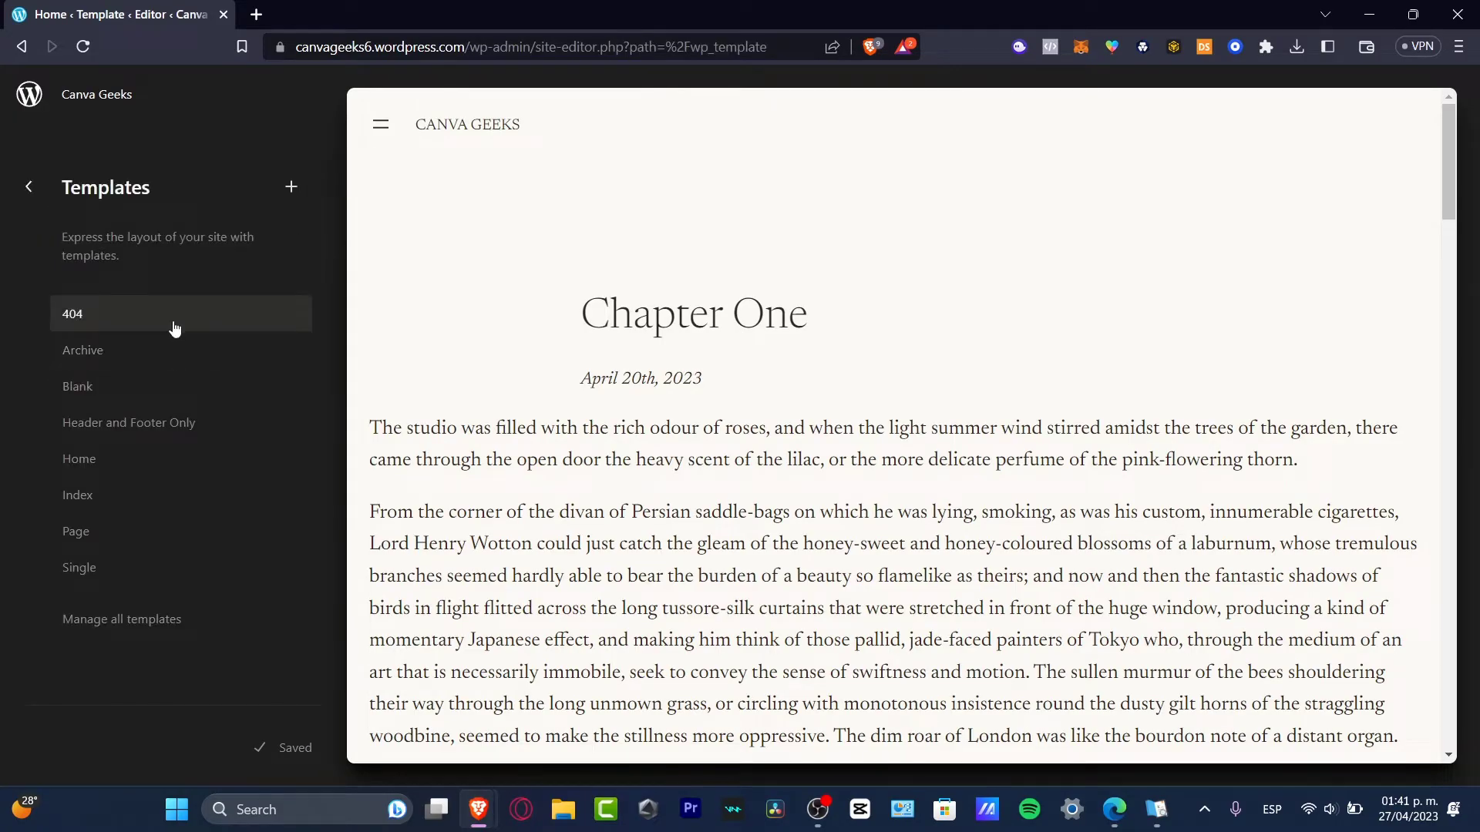
pyautogui.click(170, 462)
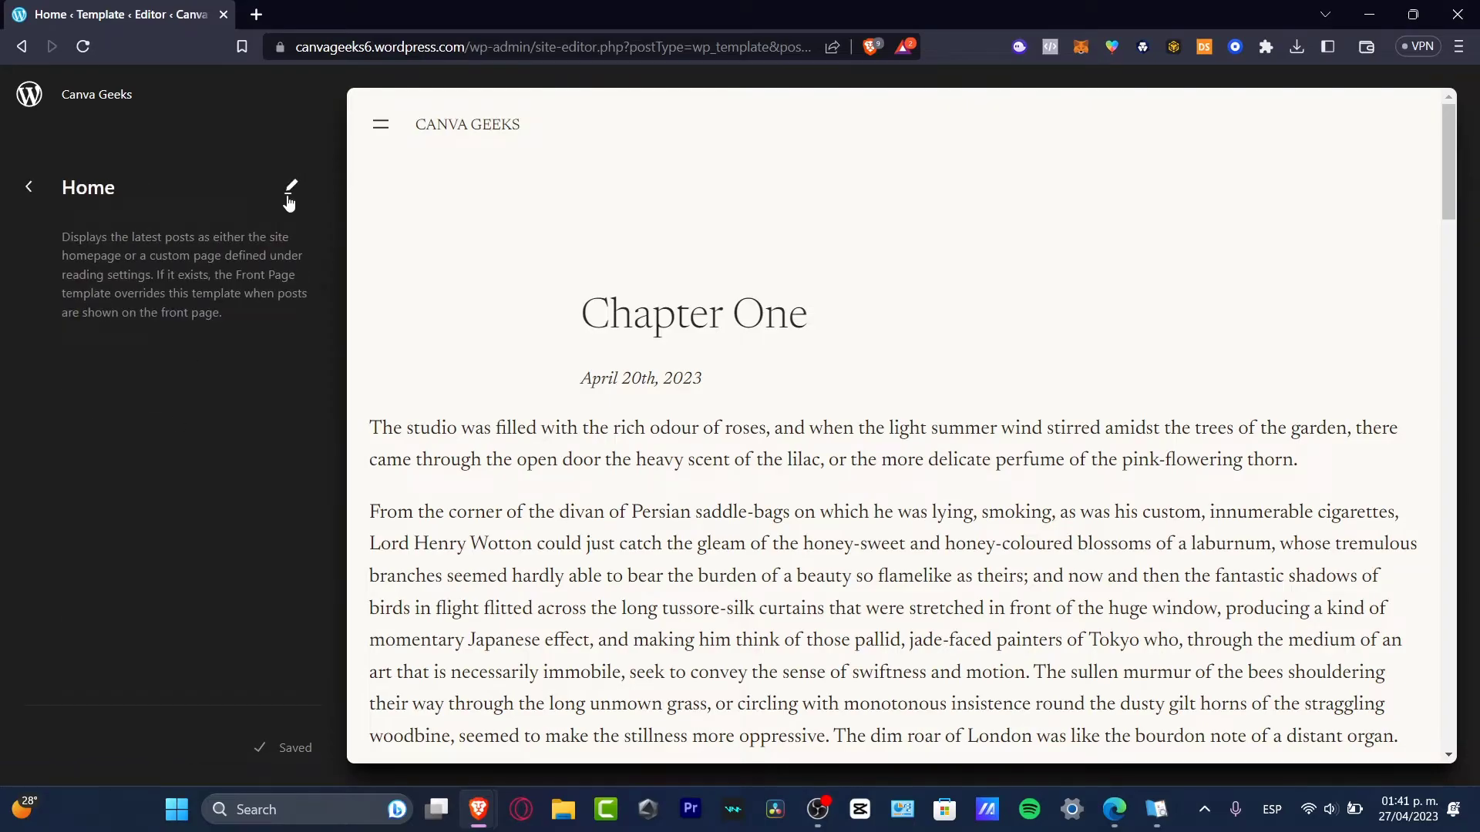
# Edit the Home template, skip the welcome tour, and inspect the header, post template and footer blocks
pyautogui.click(292, 192)
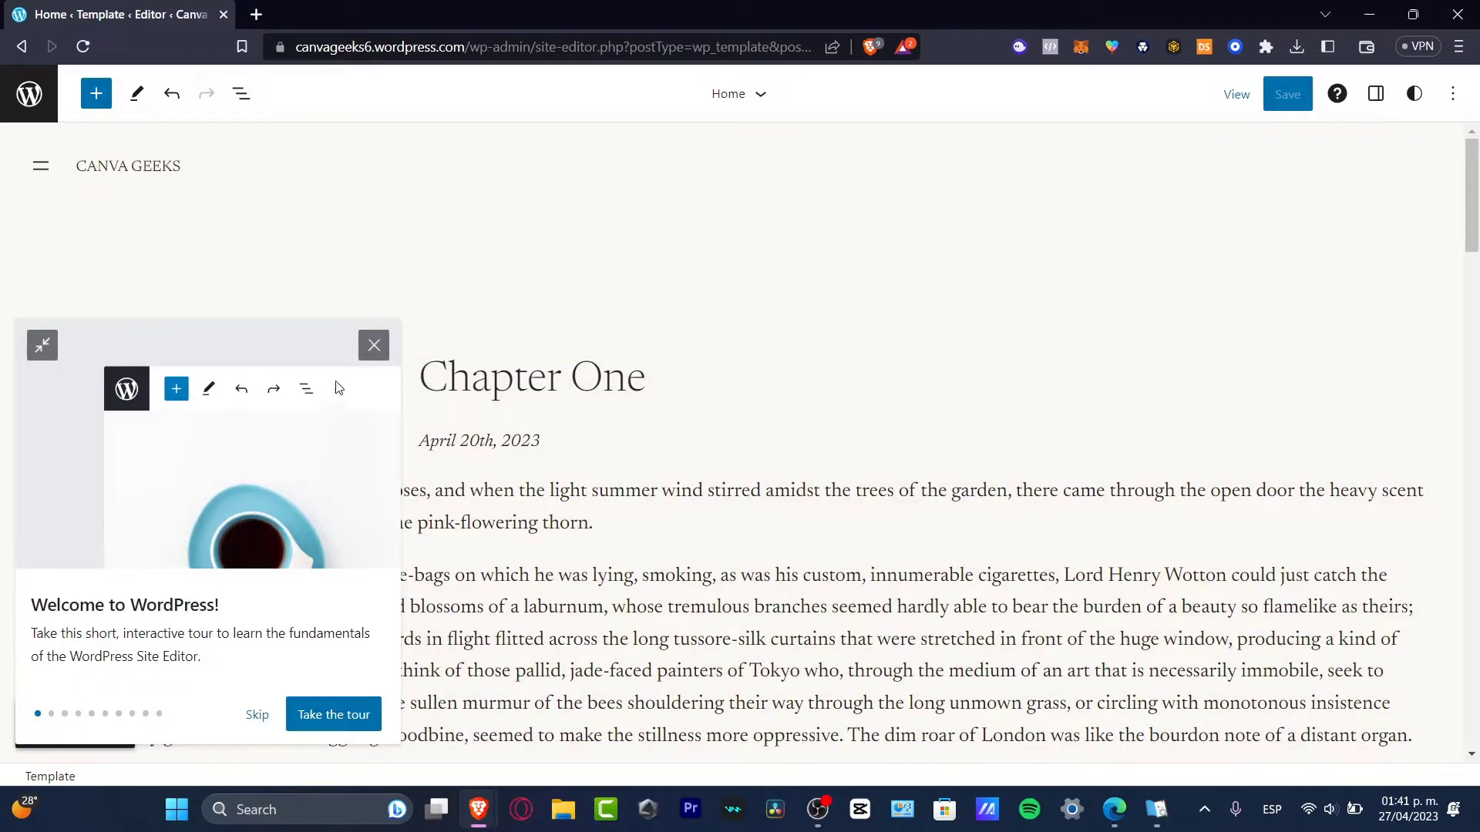
pyautogui.click(257, 714)
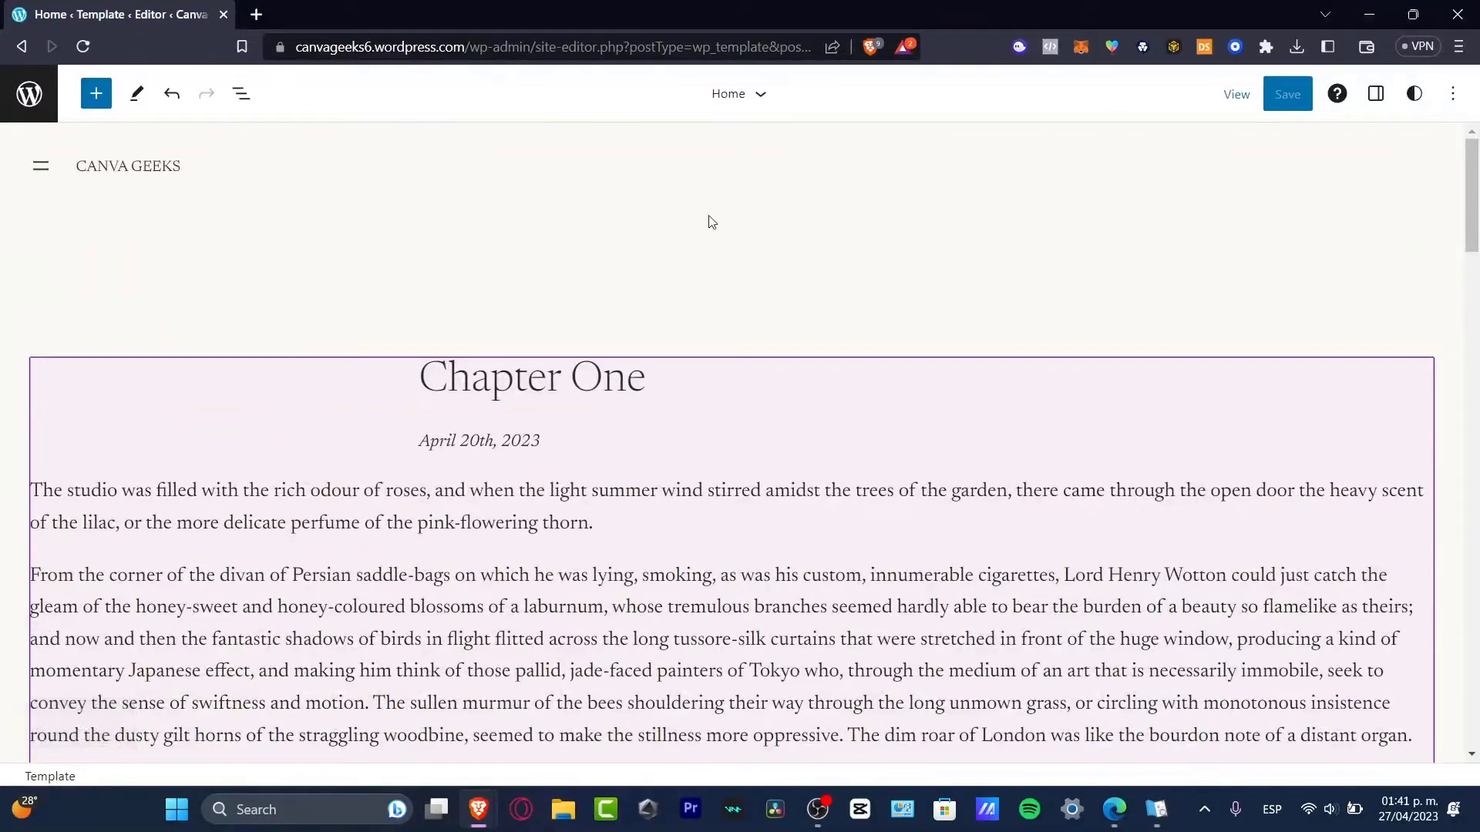
pyautogui.click(478, 280)
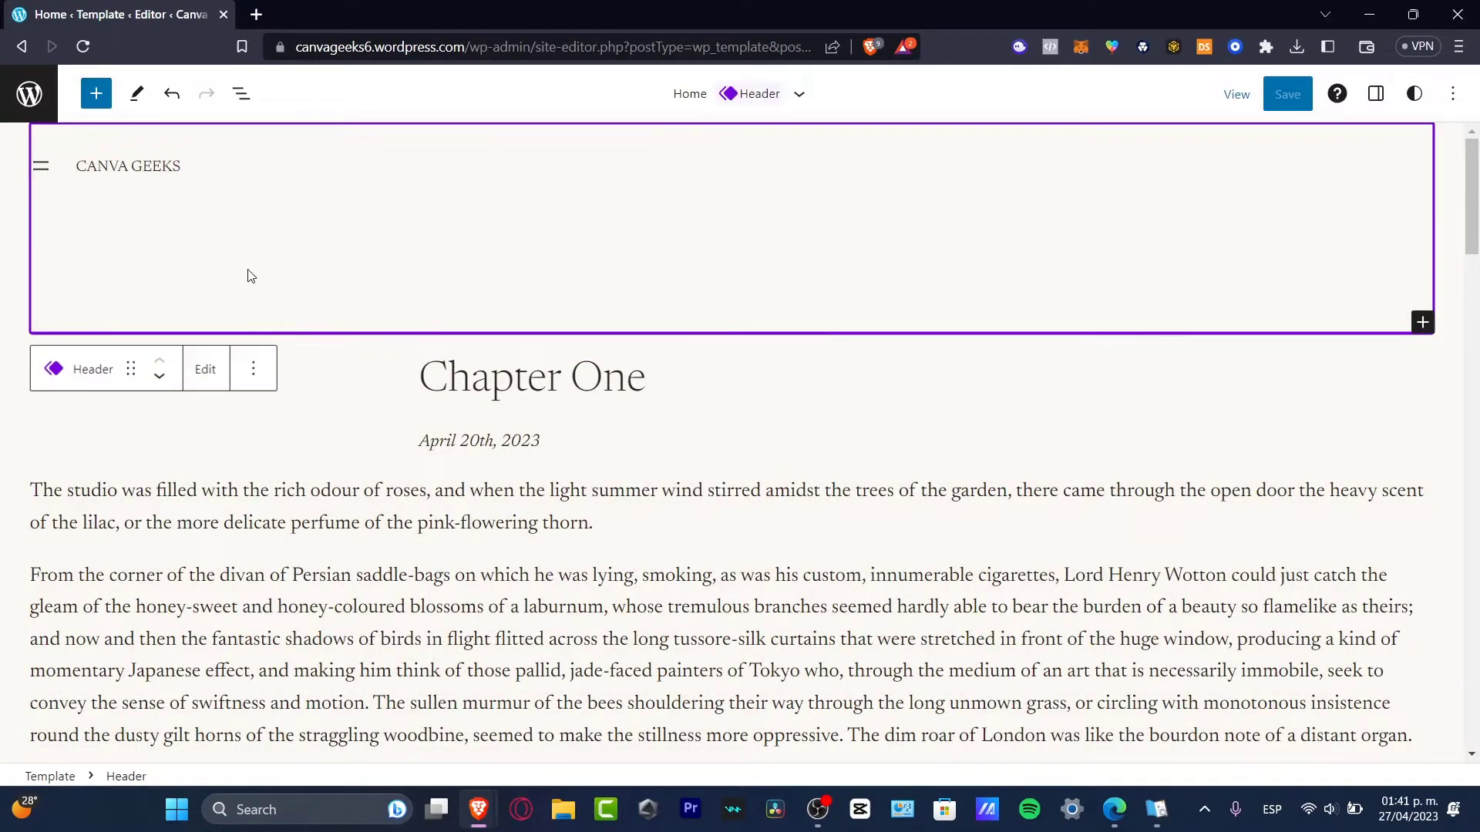
pyautogui.click(651, 412)
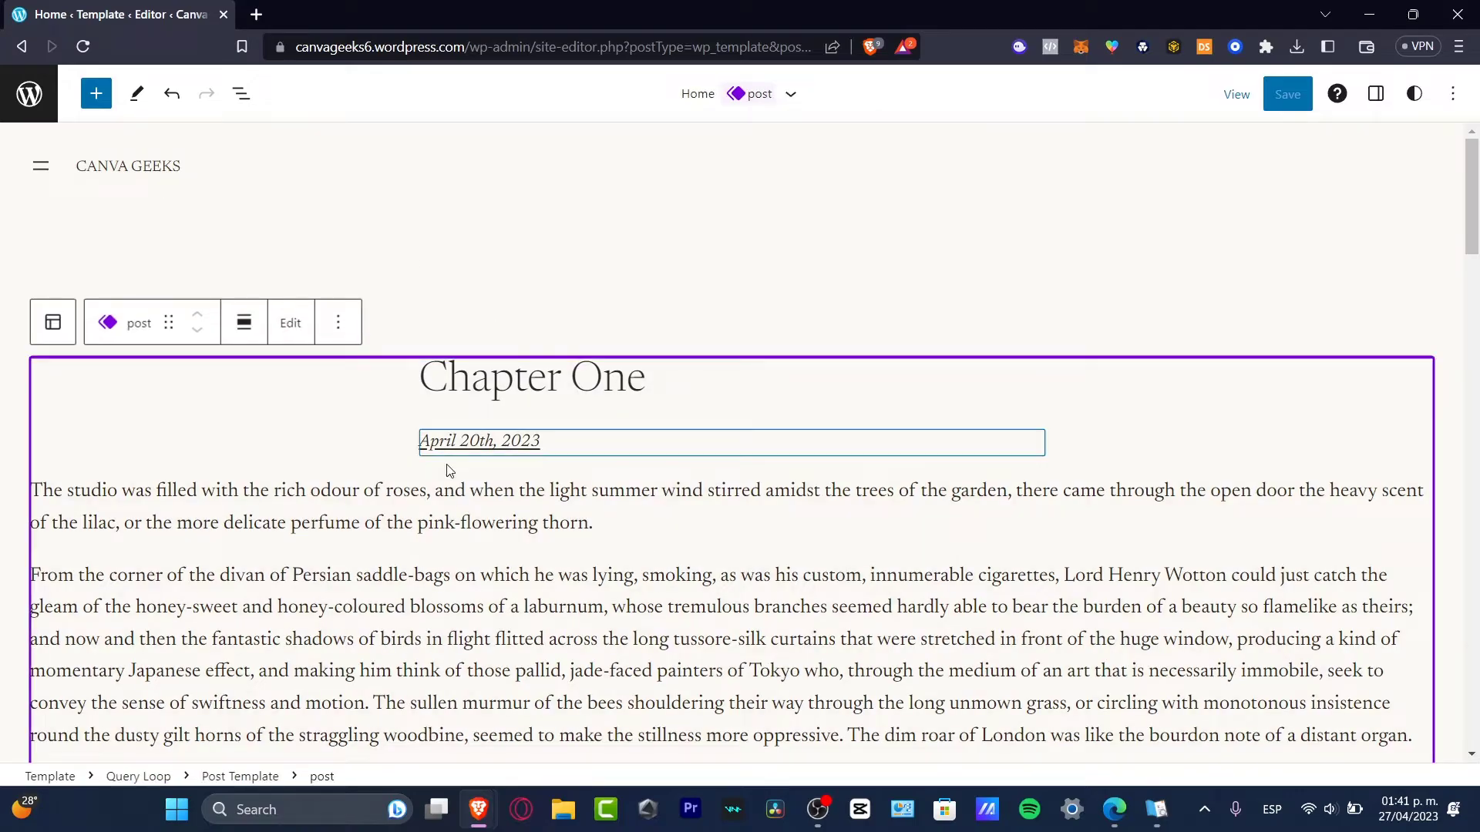
pyautogui.scroll(-20, 621, 489)
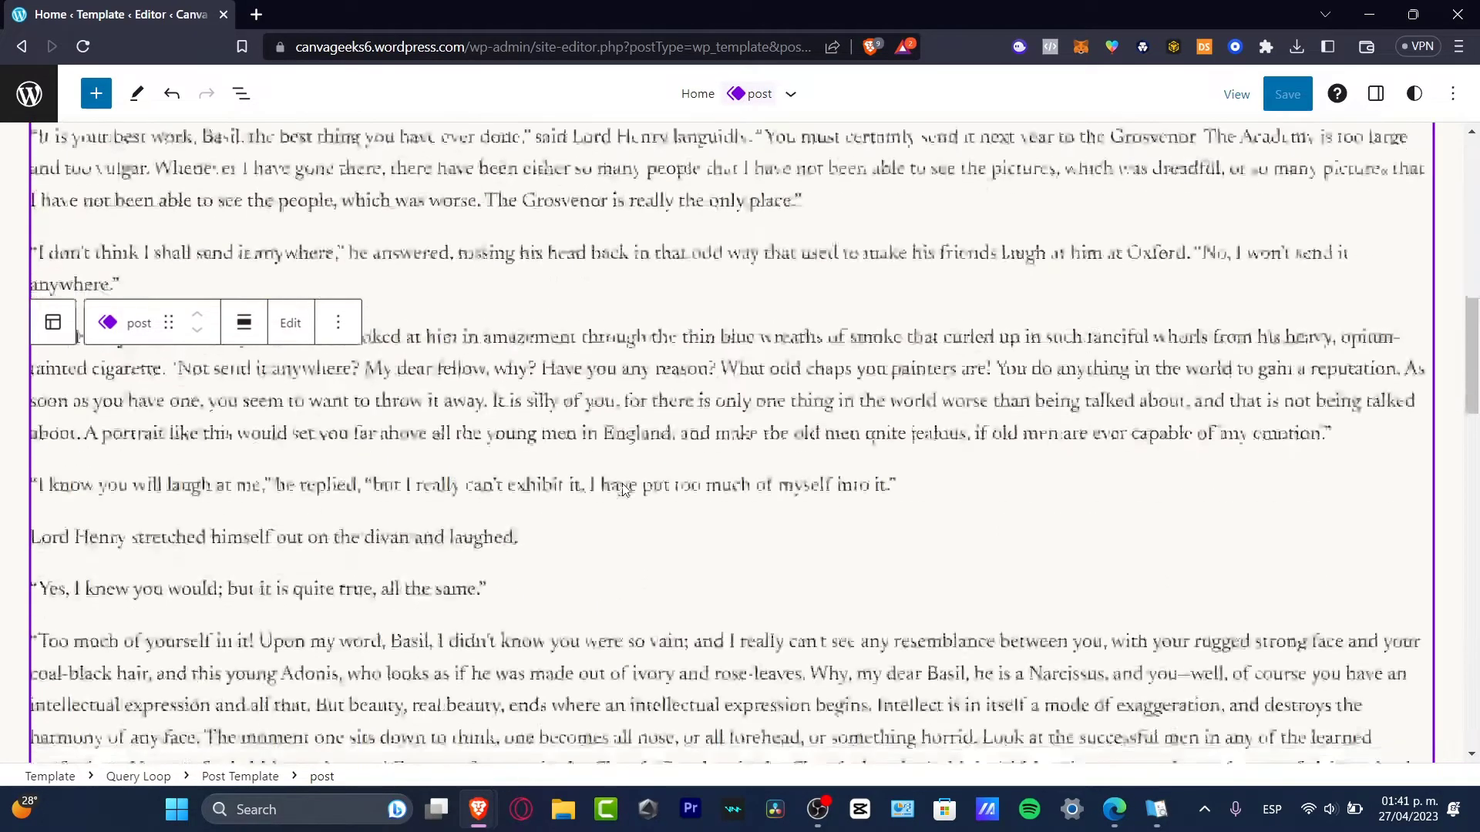
pyautogui.scroll(-4, 624, 490)
pyautogui.click(773, 466)
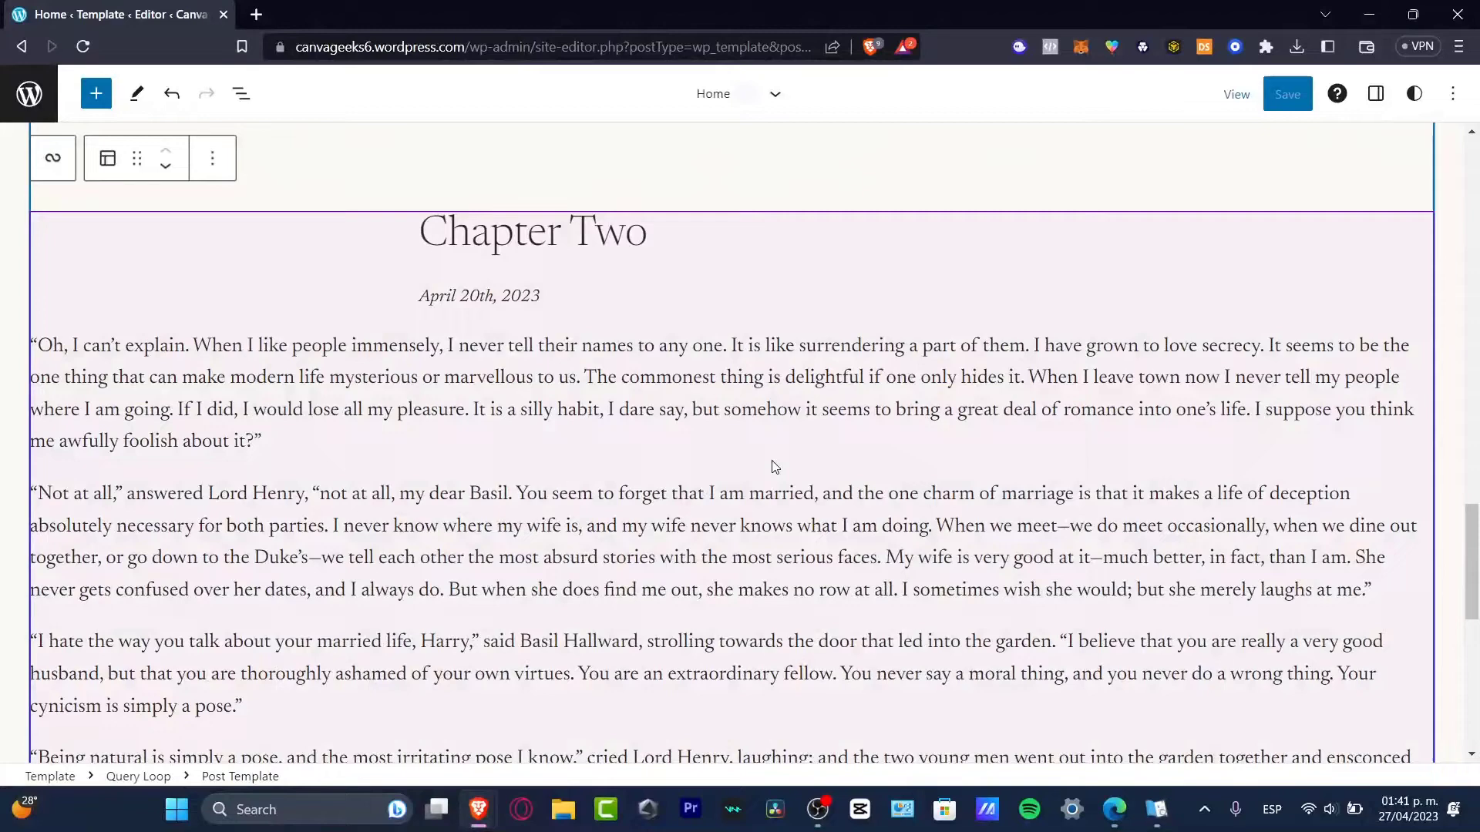
pyautogui.scroll(-10, 773, 466)
pyautogui.click(556, 611)
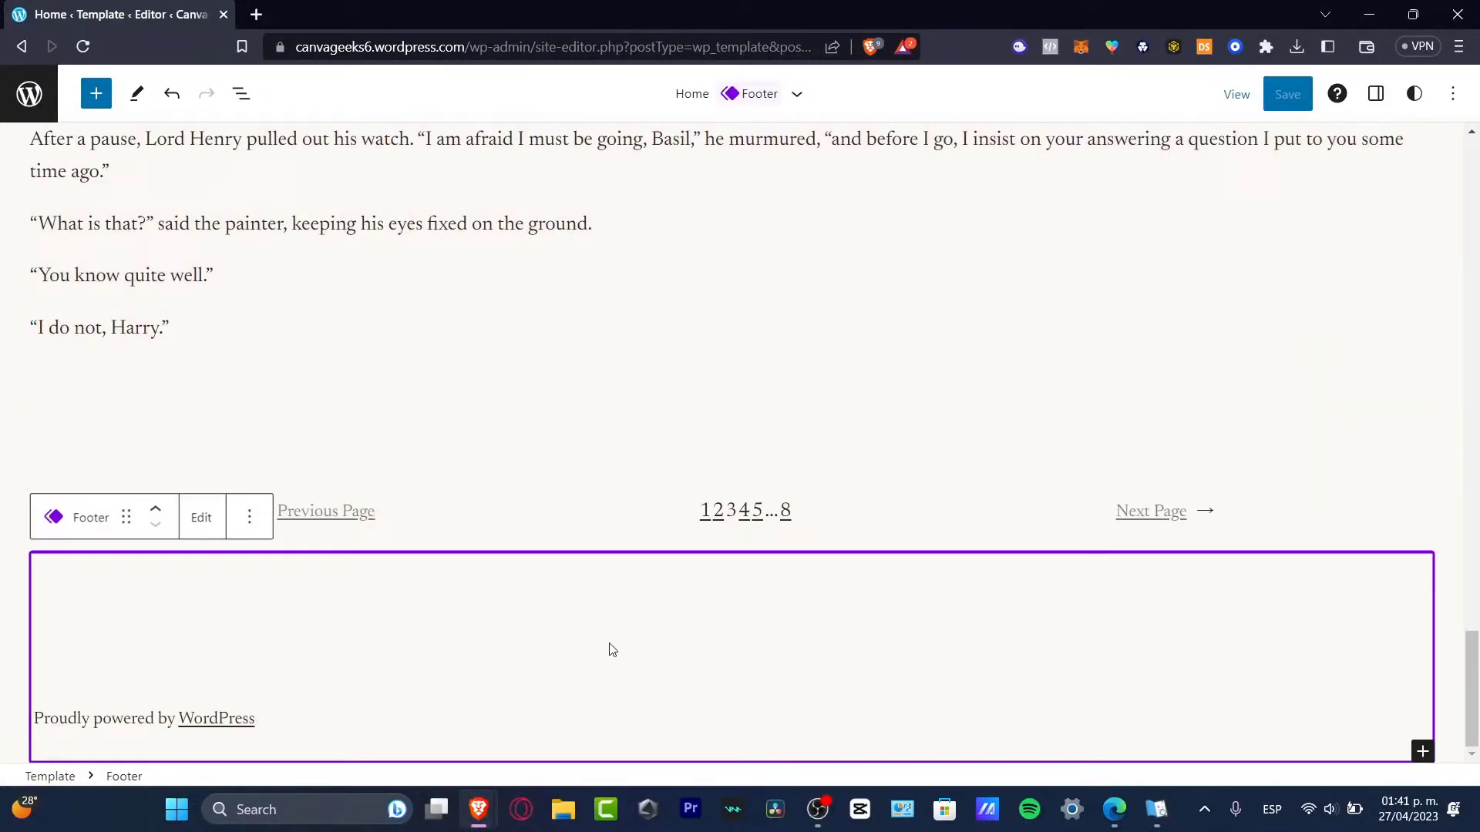
pyautogui.scroll(15, 760, 643)
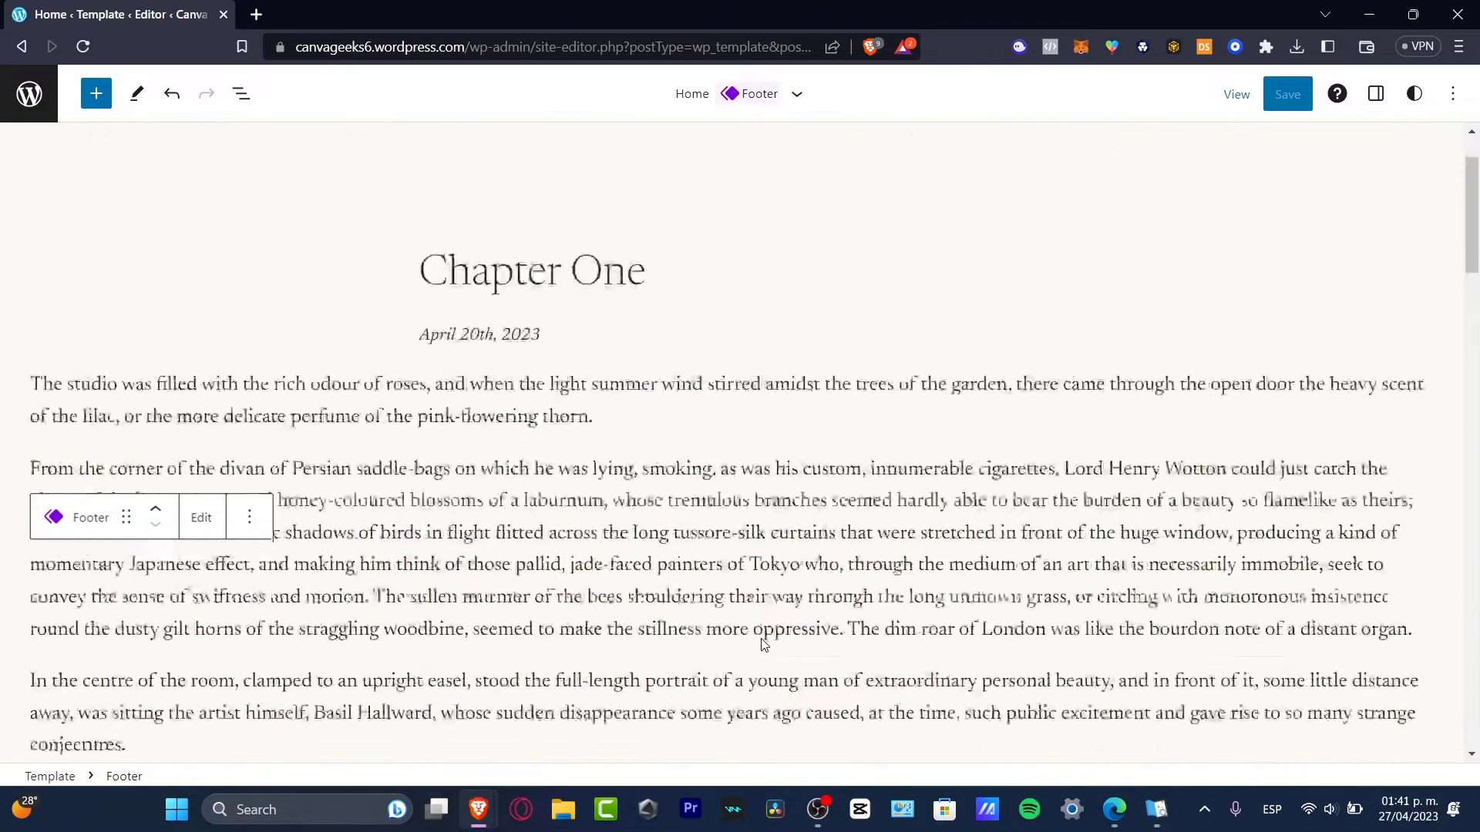
pyautogui.click(509, 255)
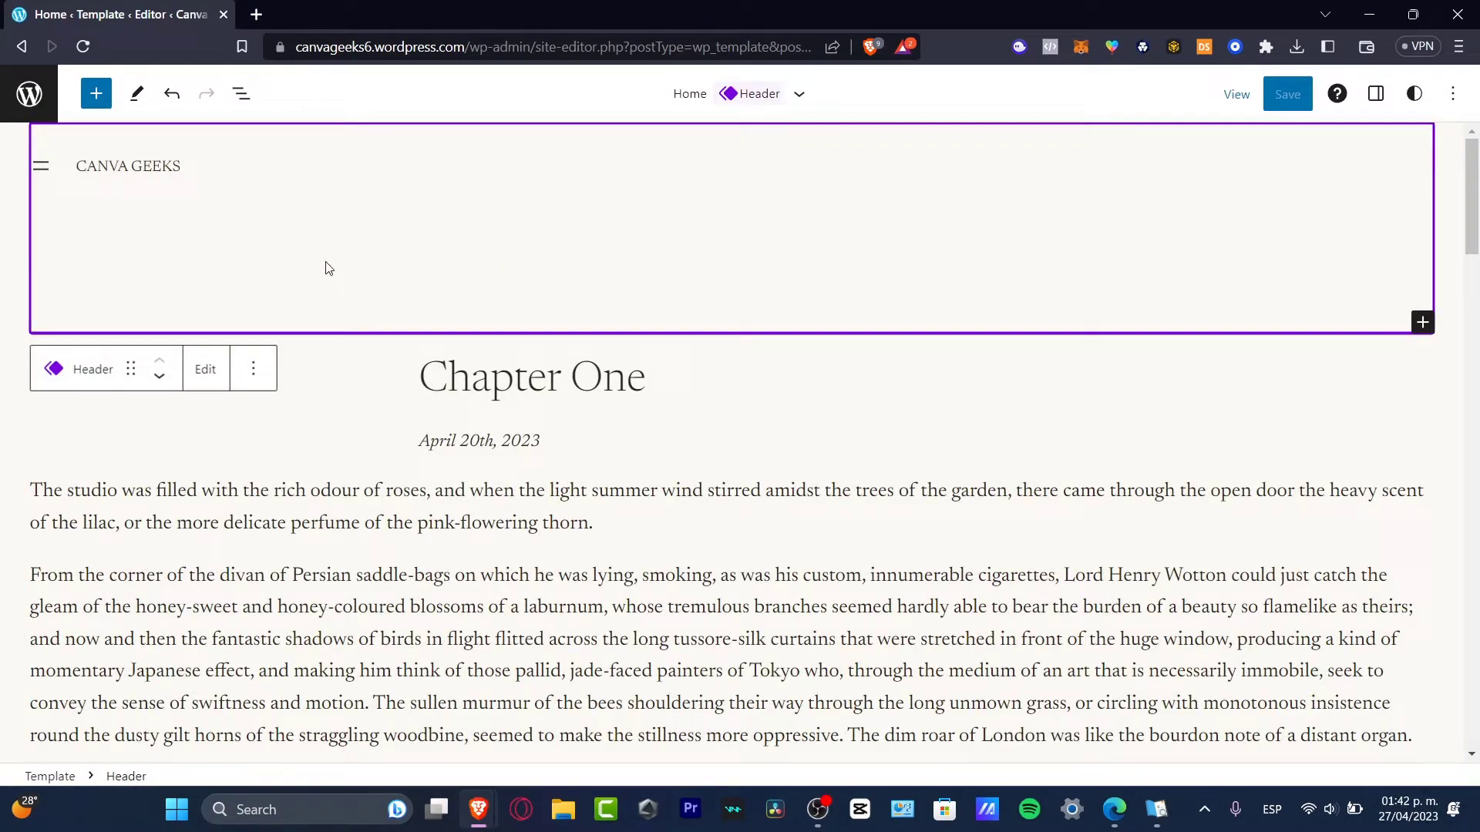
# Open the header part on its own and change the site title to 'TECH EXPRESS'
pyautogui.click(227, 372)
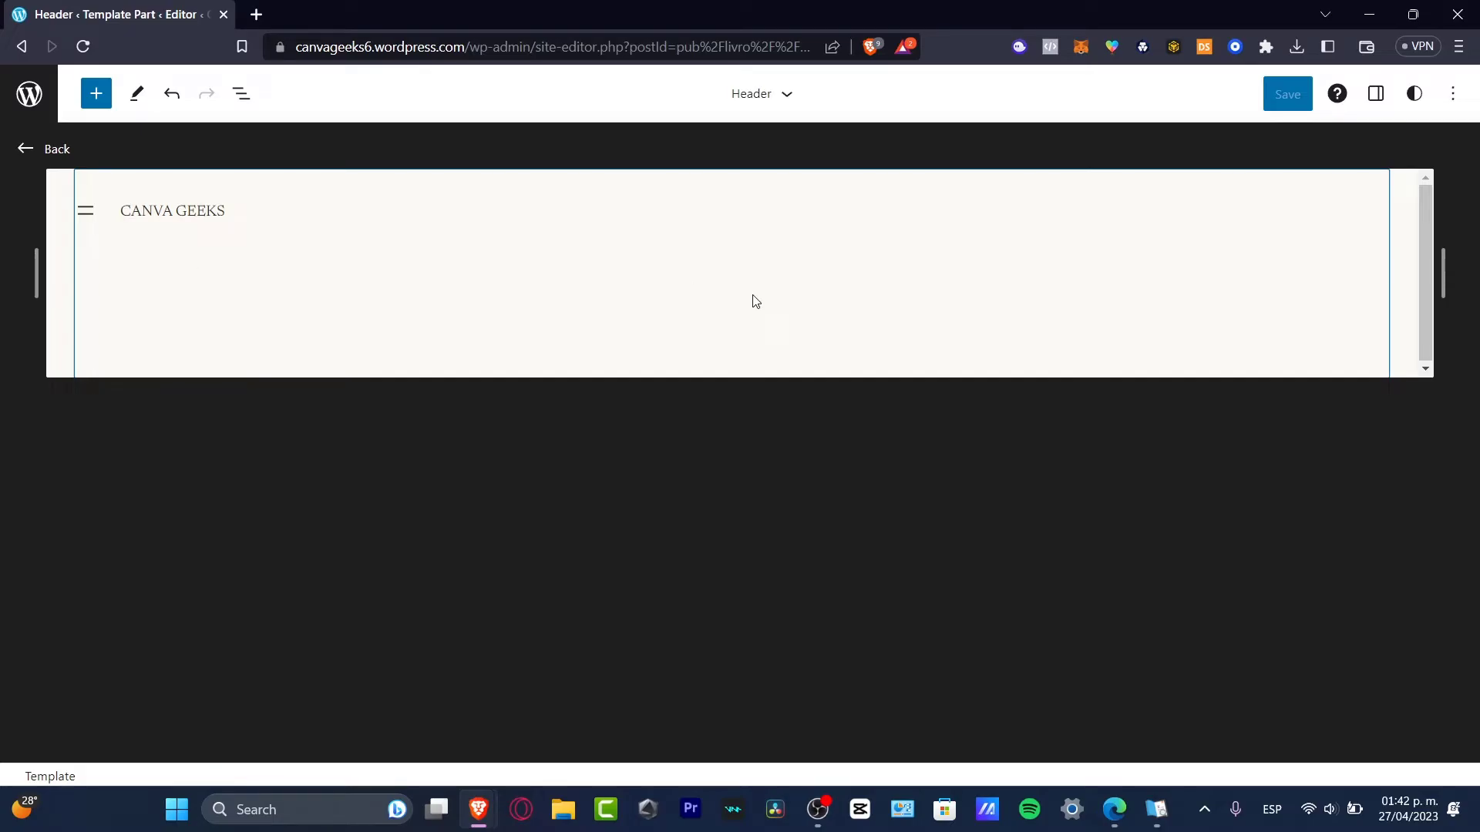
pyautogui.click(205, 218)
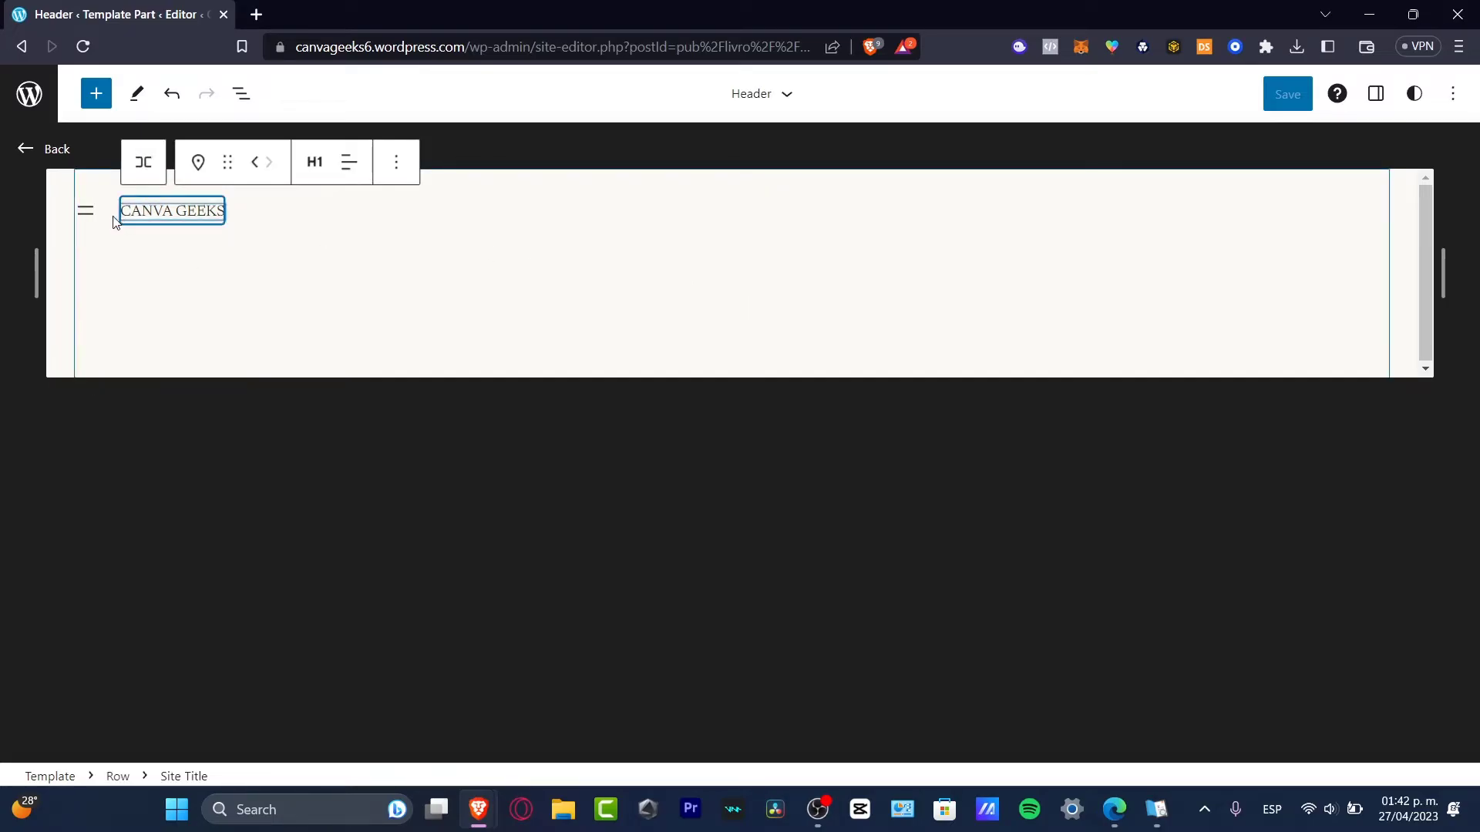
pyautogui.doubleClick(163, 213)
pyautogui.tripleClick(194, 215)
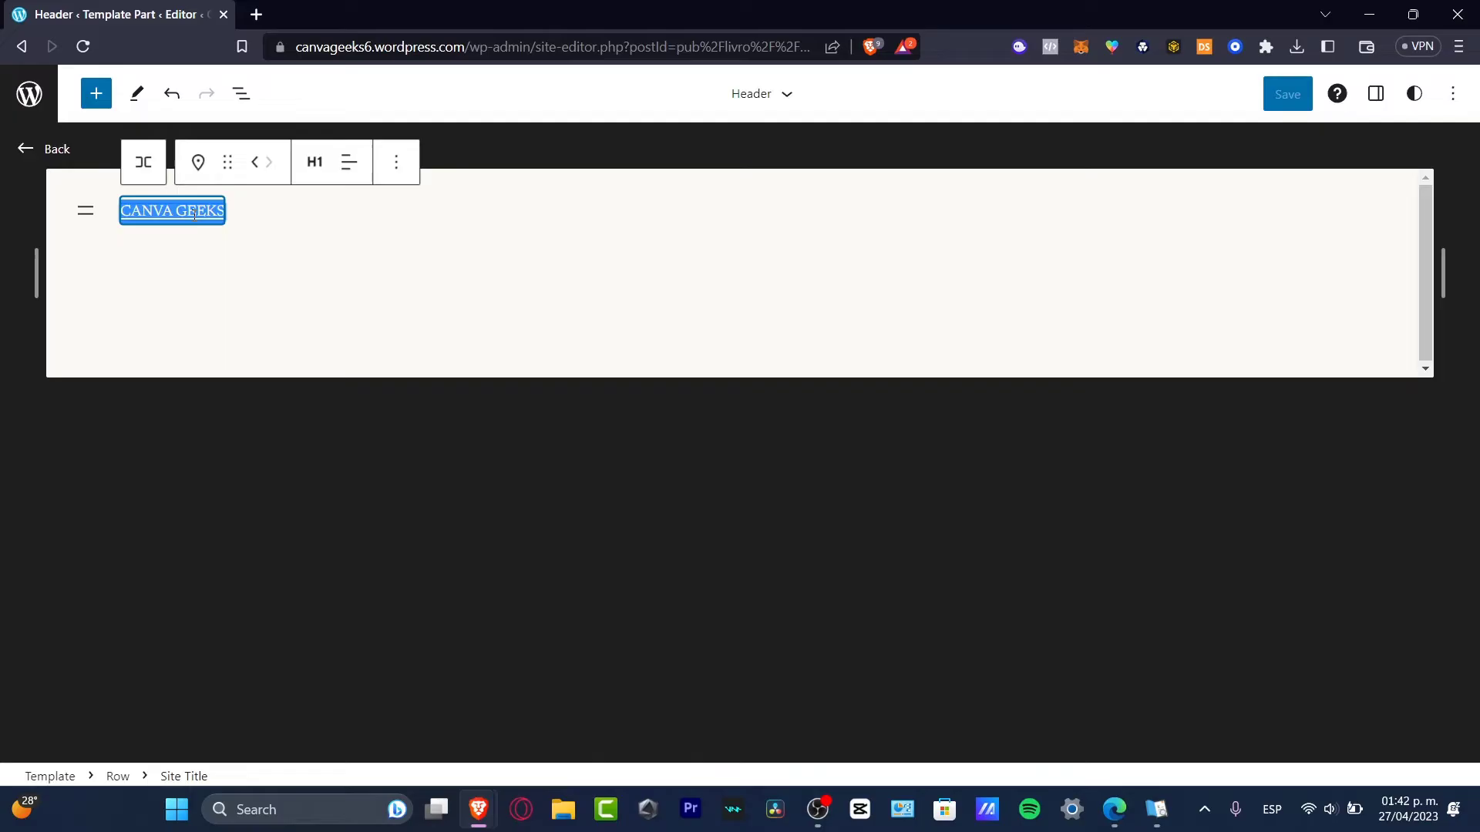
pyautogui.write('TECH EXPRESS')
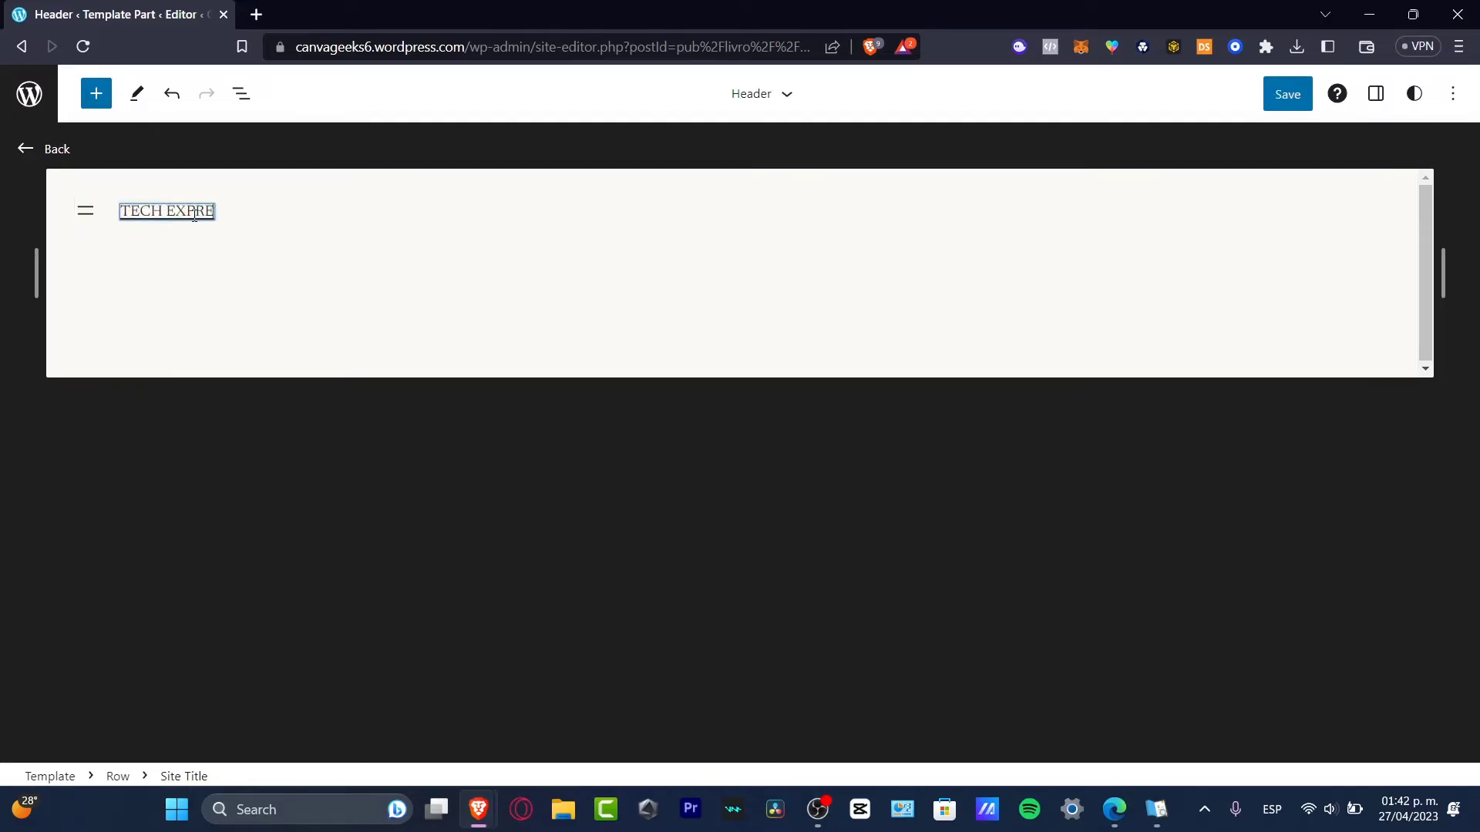
pyautogui.click(238, 217)
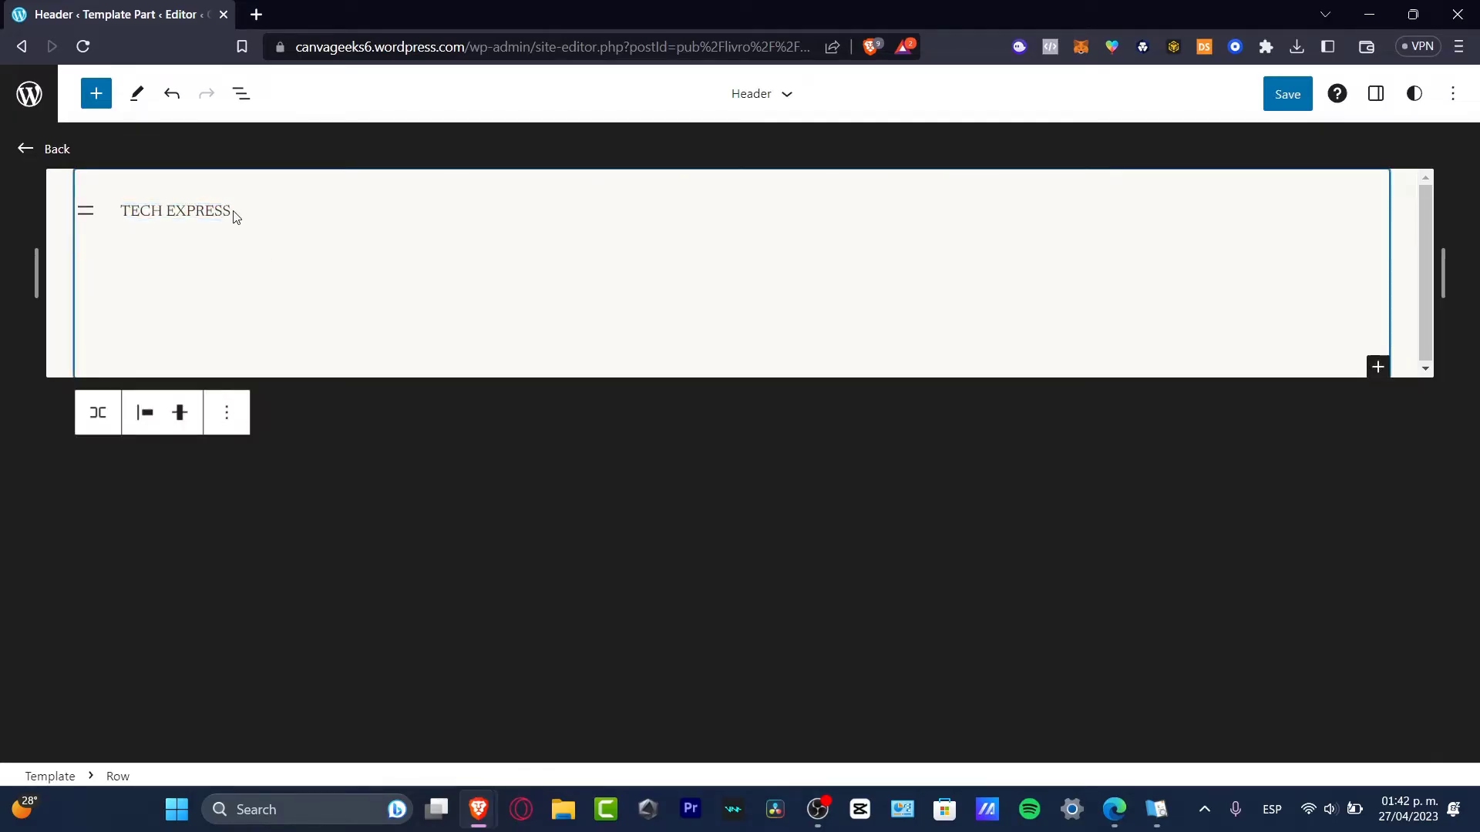
# Convert the header's automatic page list into editable navigation menu links
pyautogui.click(85, 210)
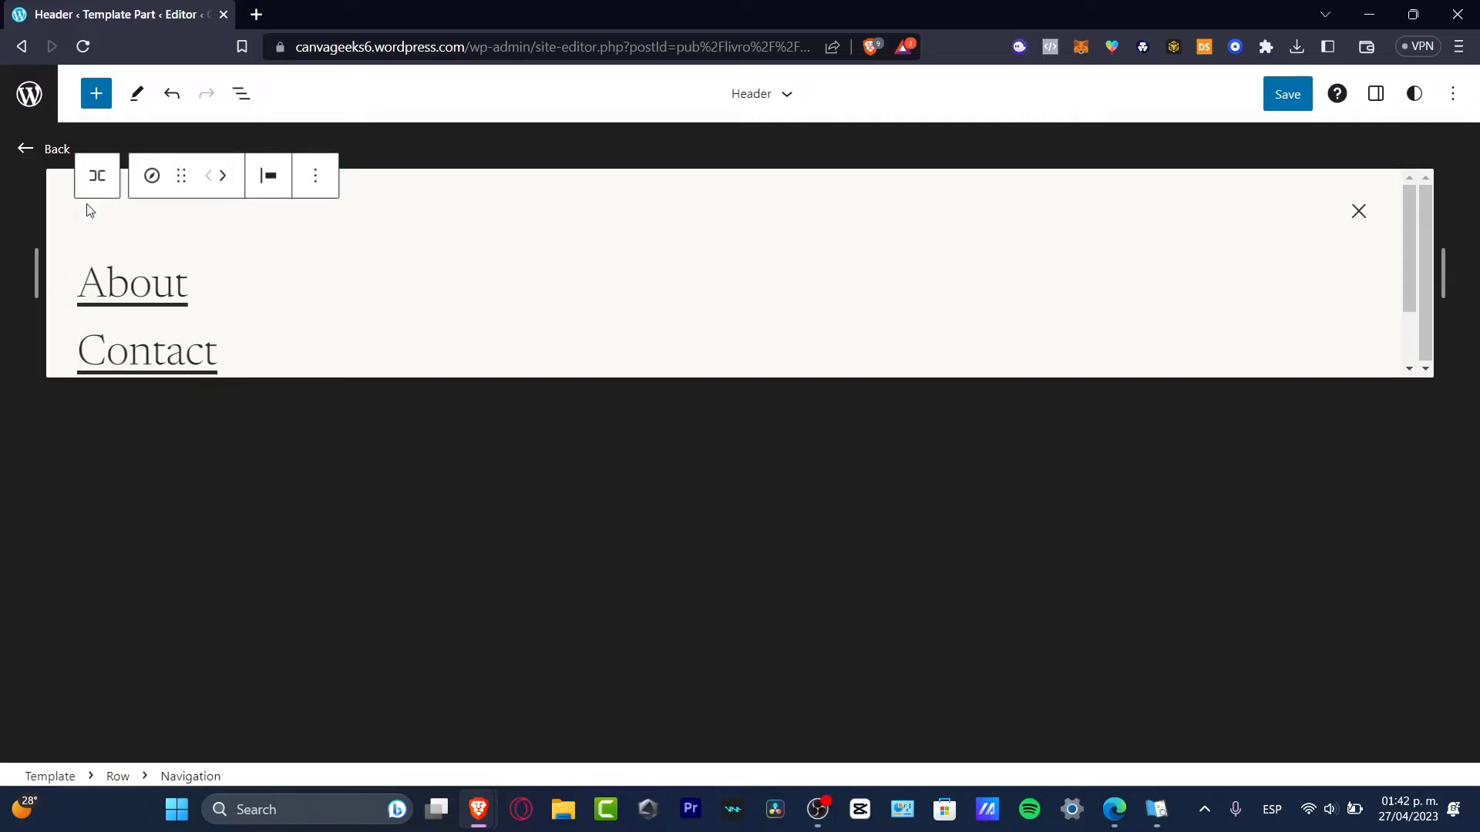
pyautogui.click(189, 312)
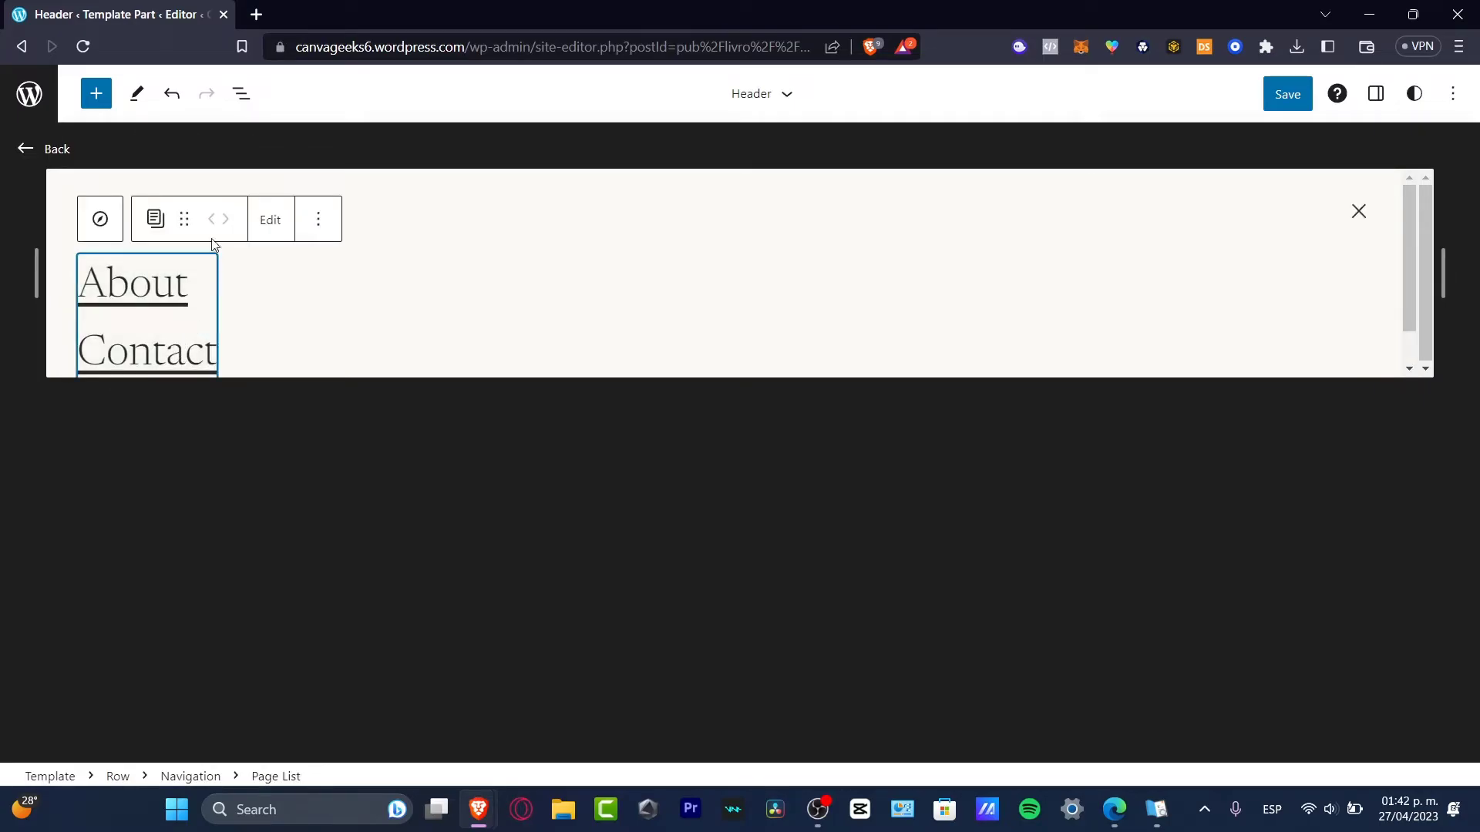
pyautogui.click(271, 224)
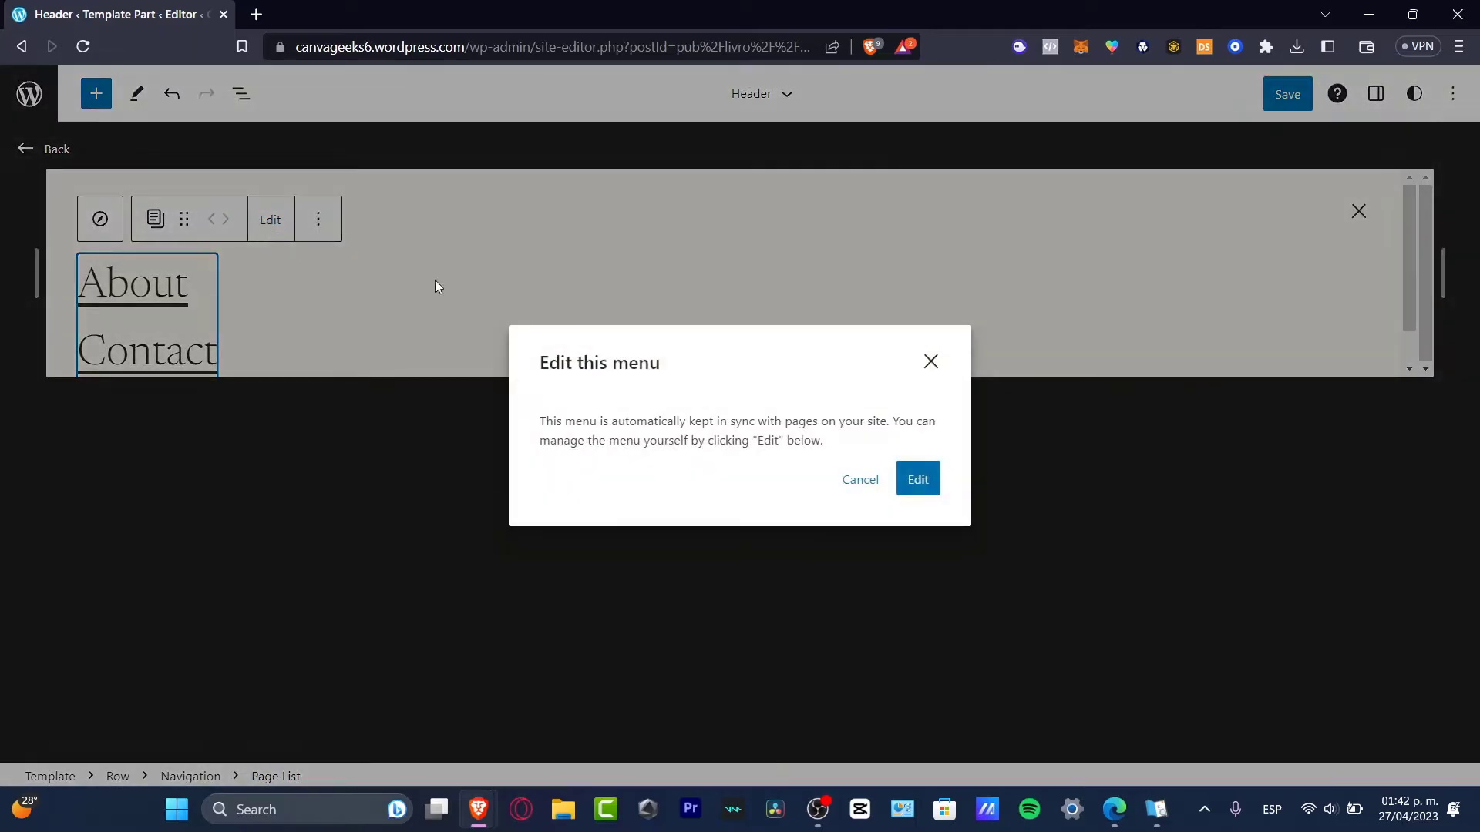
pyautogui.click(918, 479)
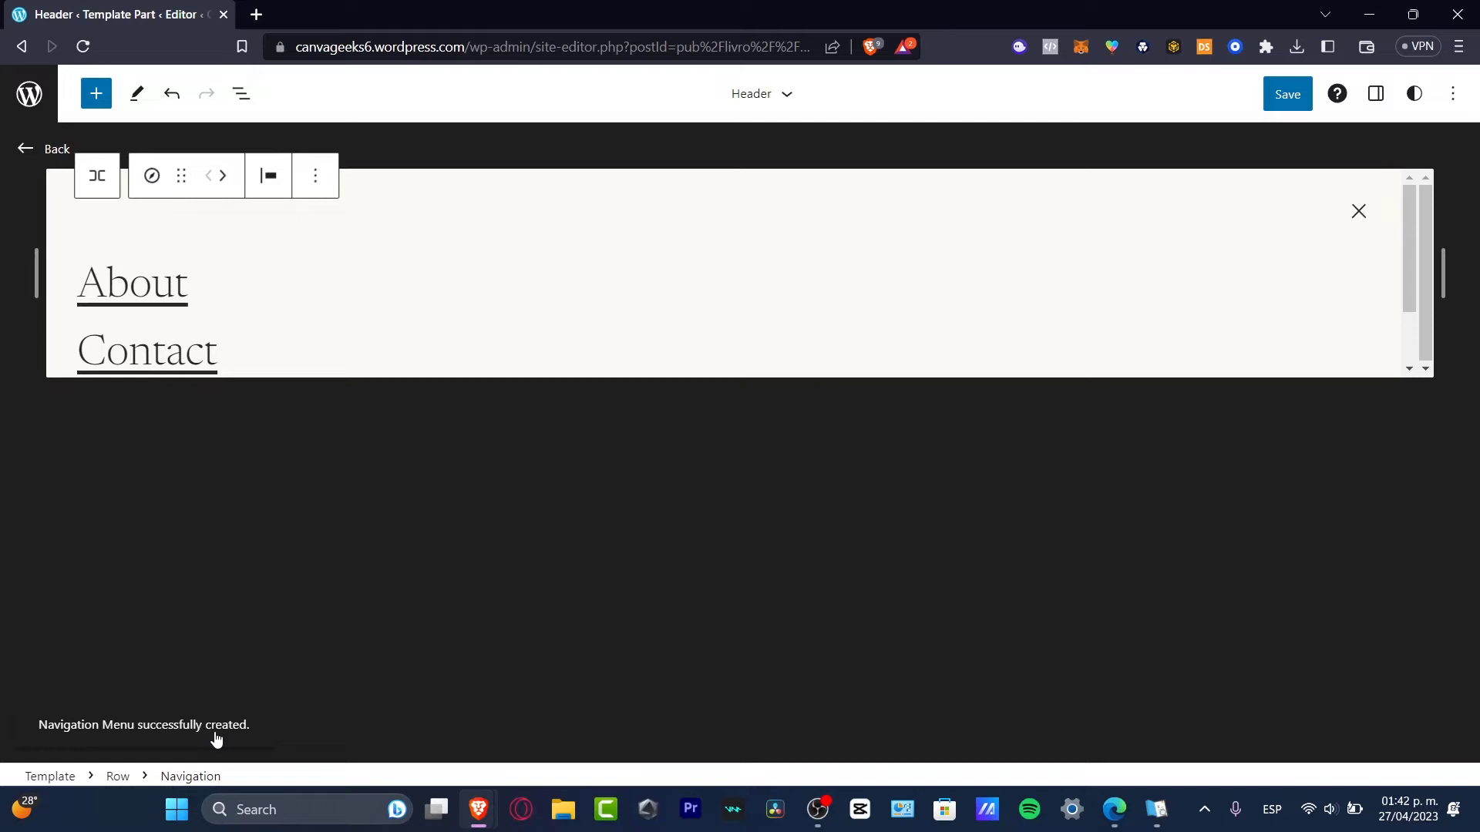
# Rename the menu links to 'Blogs' and 'About us' and save the header with Ctrl+S
pyautogui.doubleClick(158, 293)
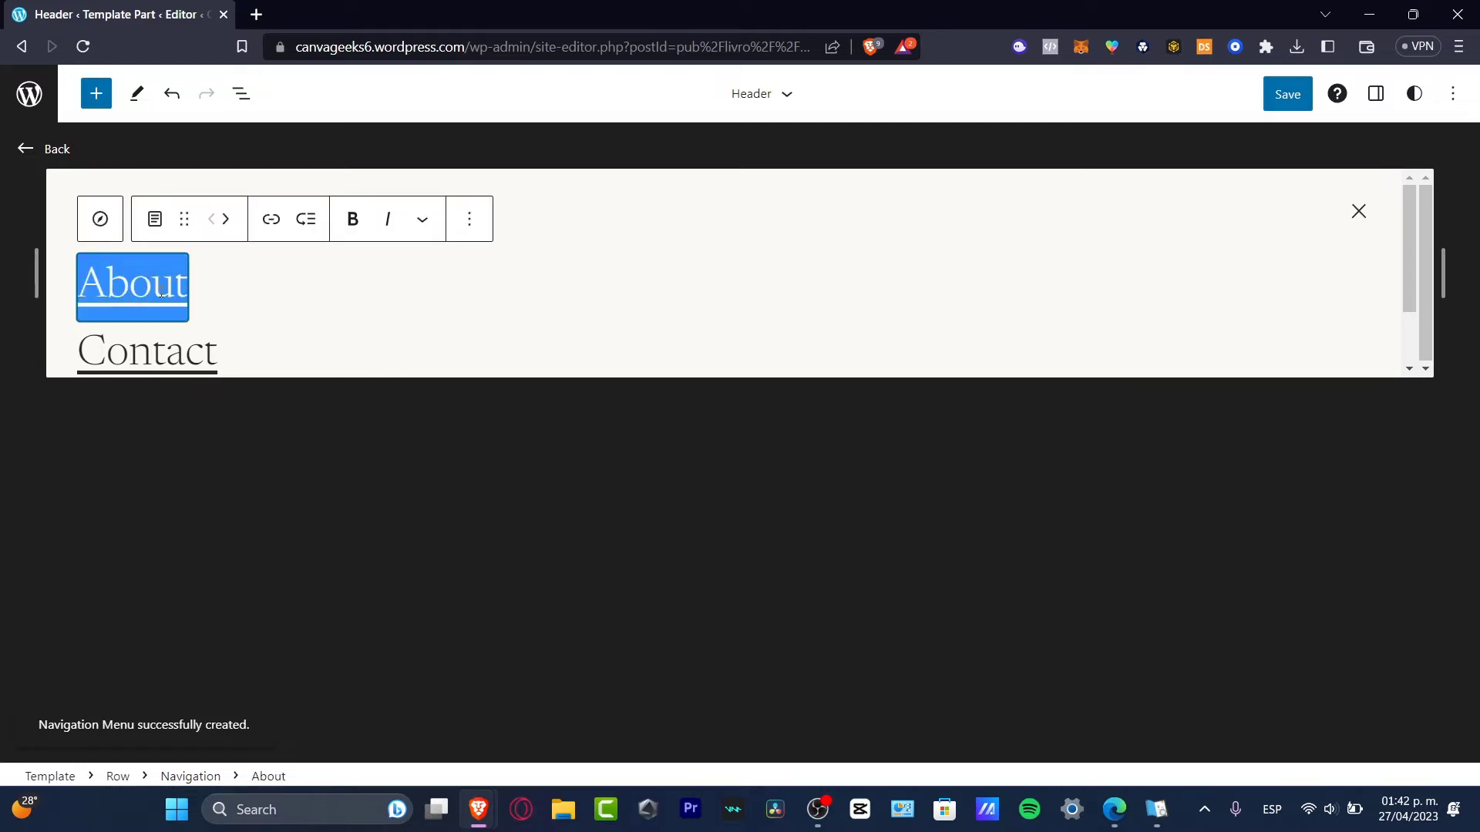
pyautogui.doubleClick(201, 351)
pyautogui.doubleClick(125, 266)
pyautogui.write('bLOGS')
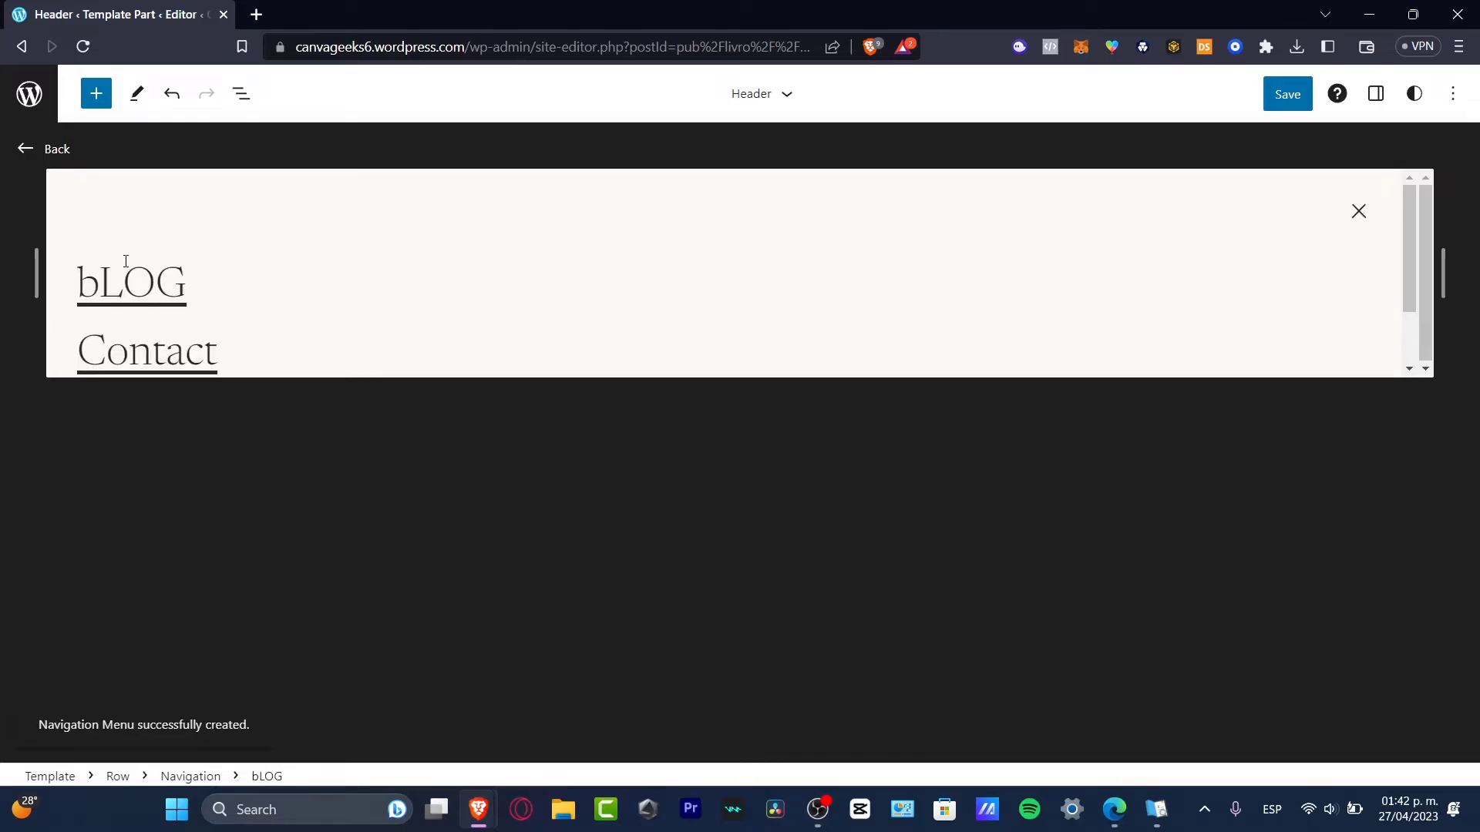
pyautogui.press('BackSpace')
pyautogui.press('BackSpace')
pyautogui.press('BackSpace')
pyautogui.press('BackSpace')
pyautogui.write('Blogs')
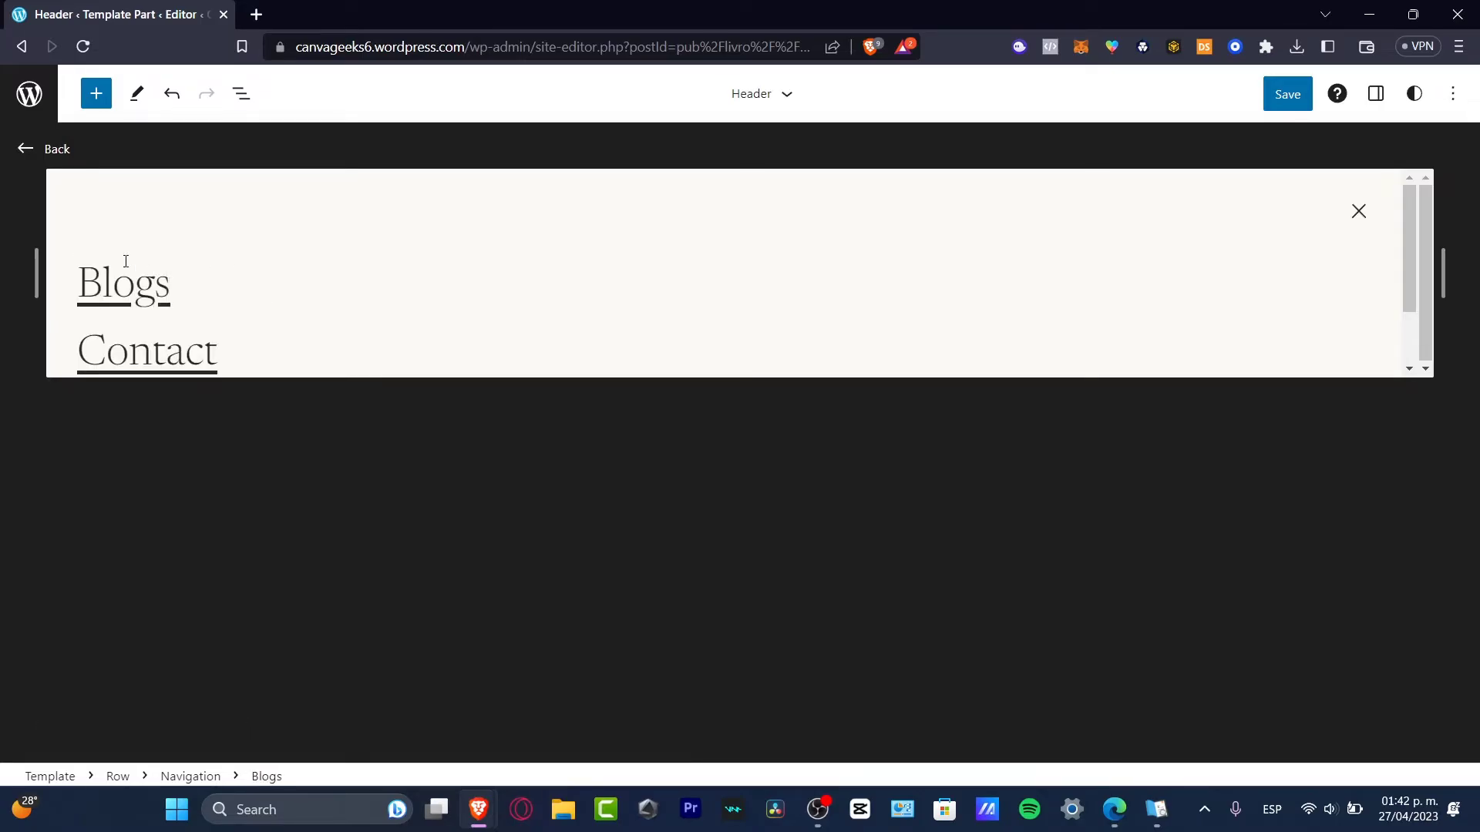
pyautogui.doubleClick(170, 361)
pyautogui.write('About us')
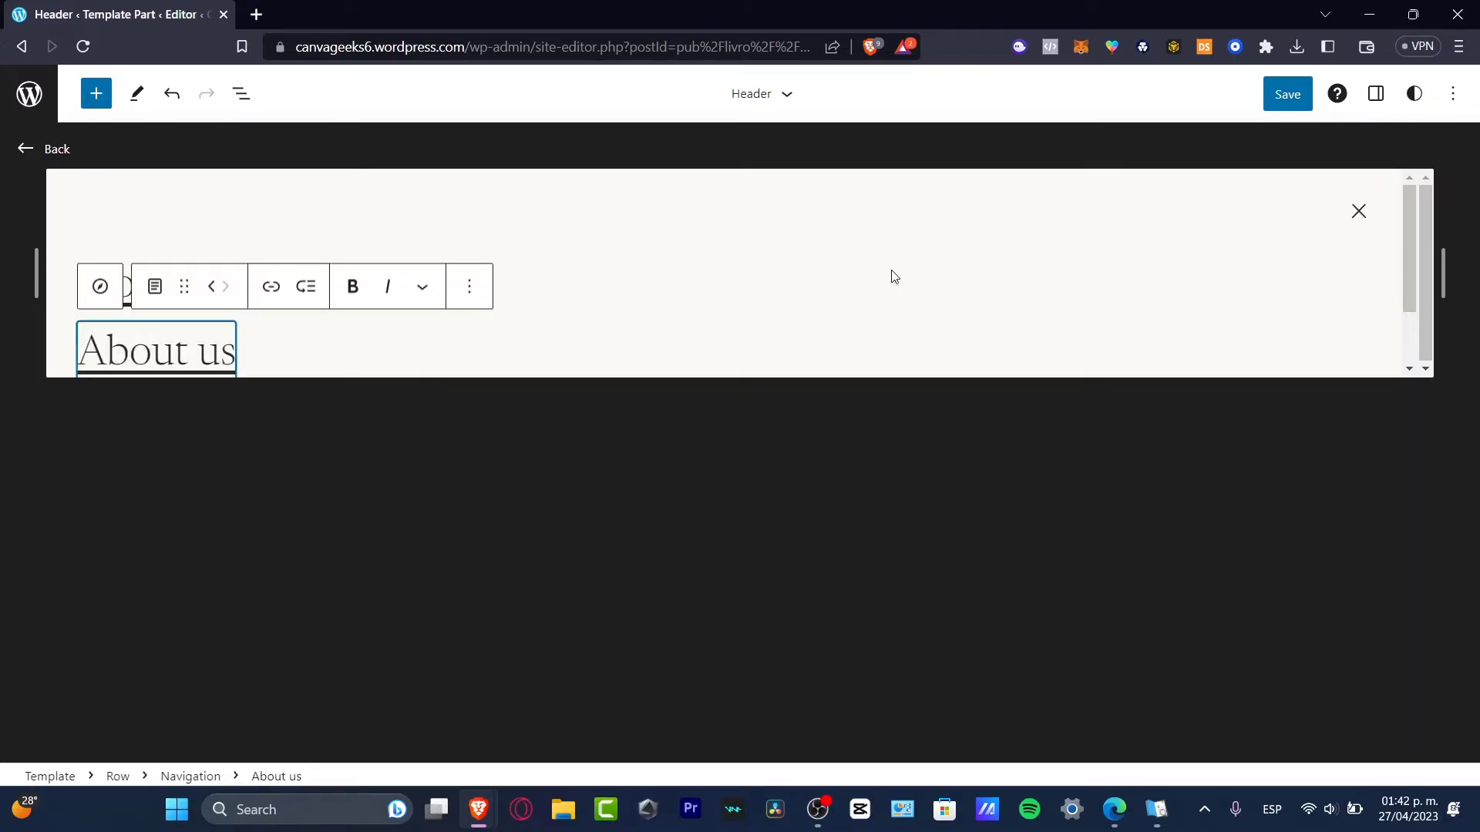
pyautogui.hotkey('ctrl', 's')
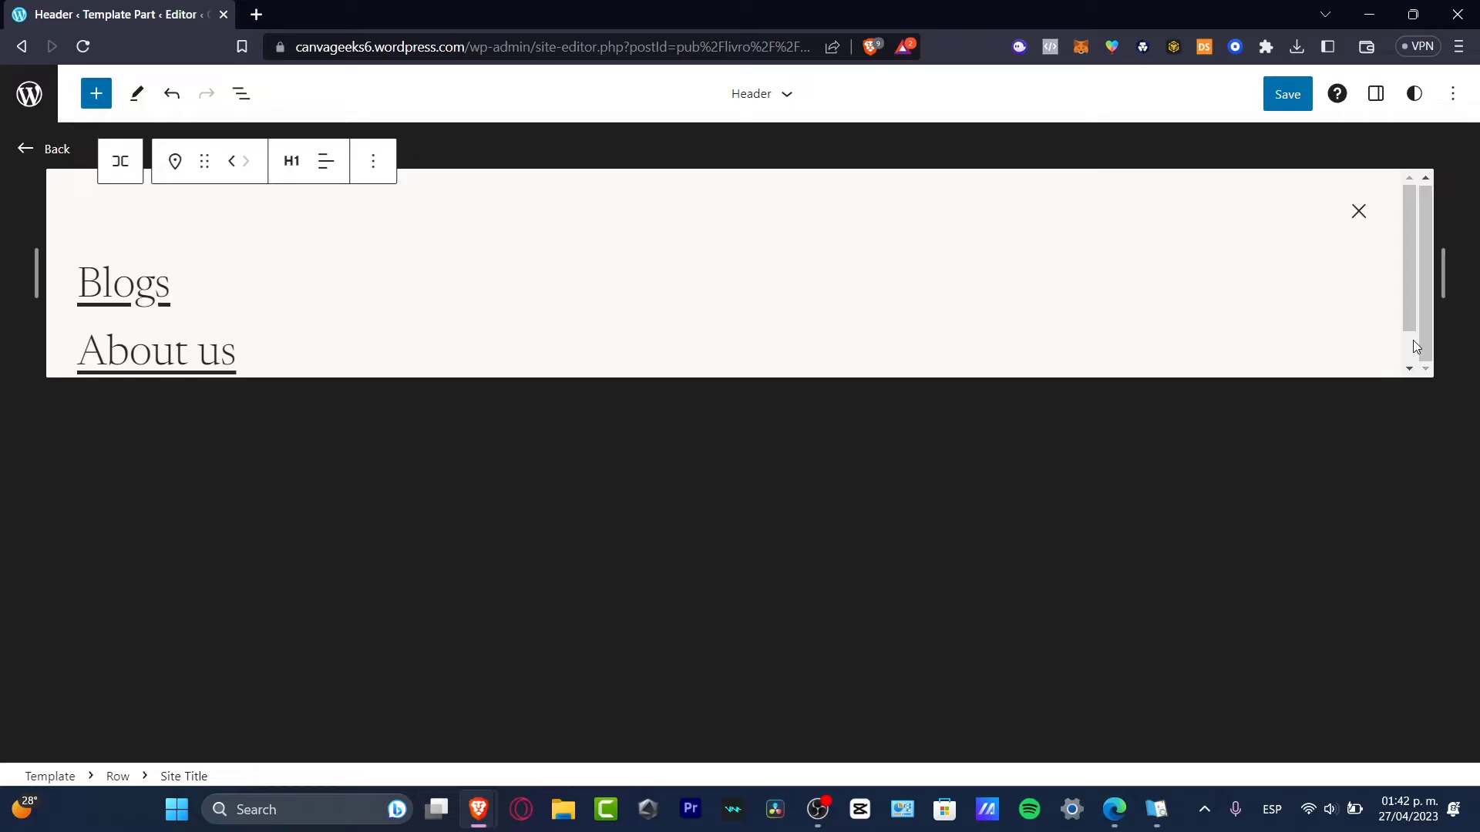
# Return to the Home template and browse the block library's Blocks list down to Media blocks
pyautogui.click(49, 166)
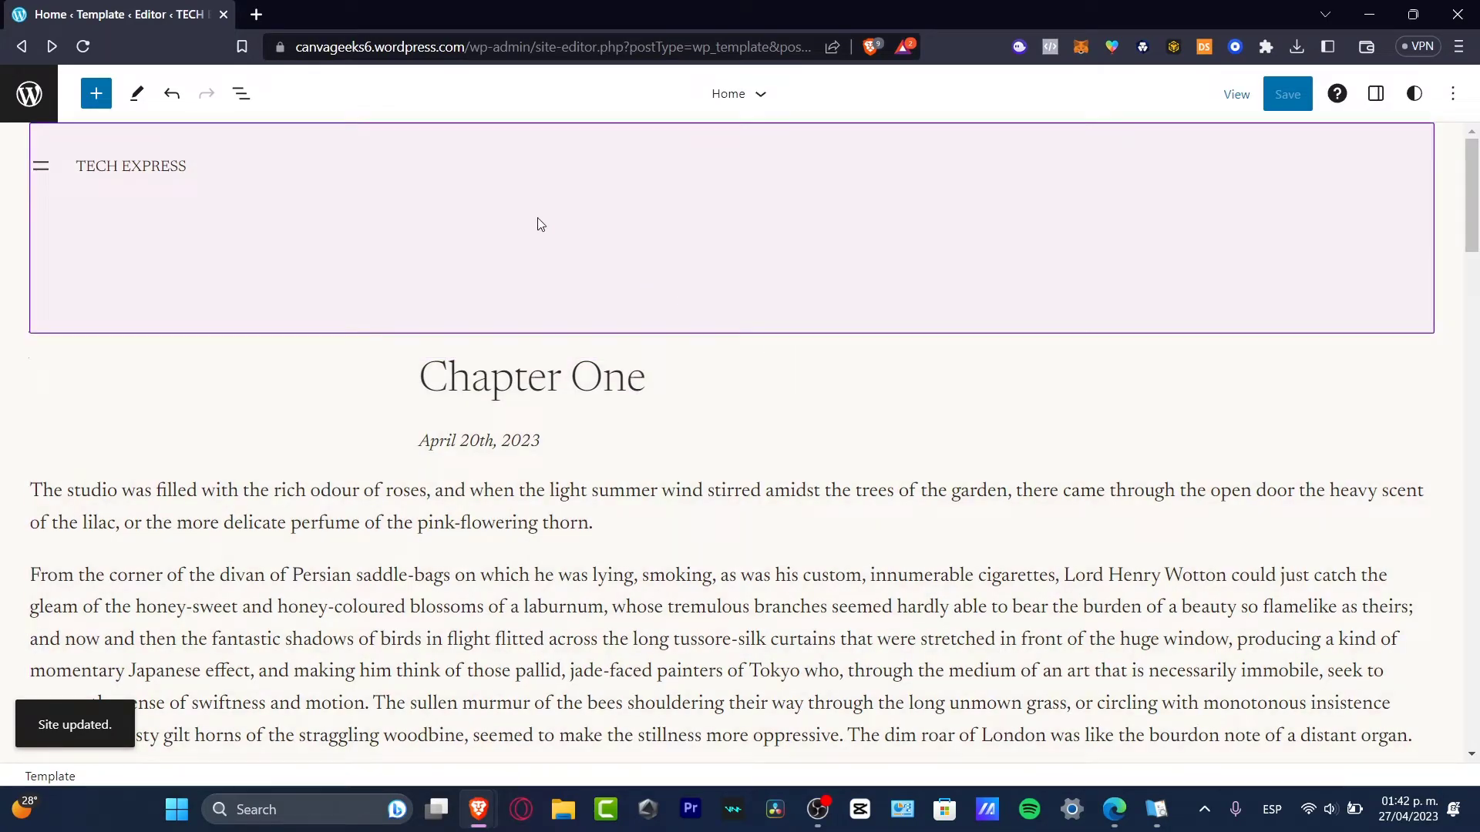
pyautogui.click(96, 97)
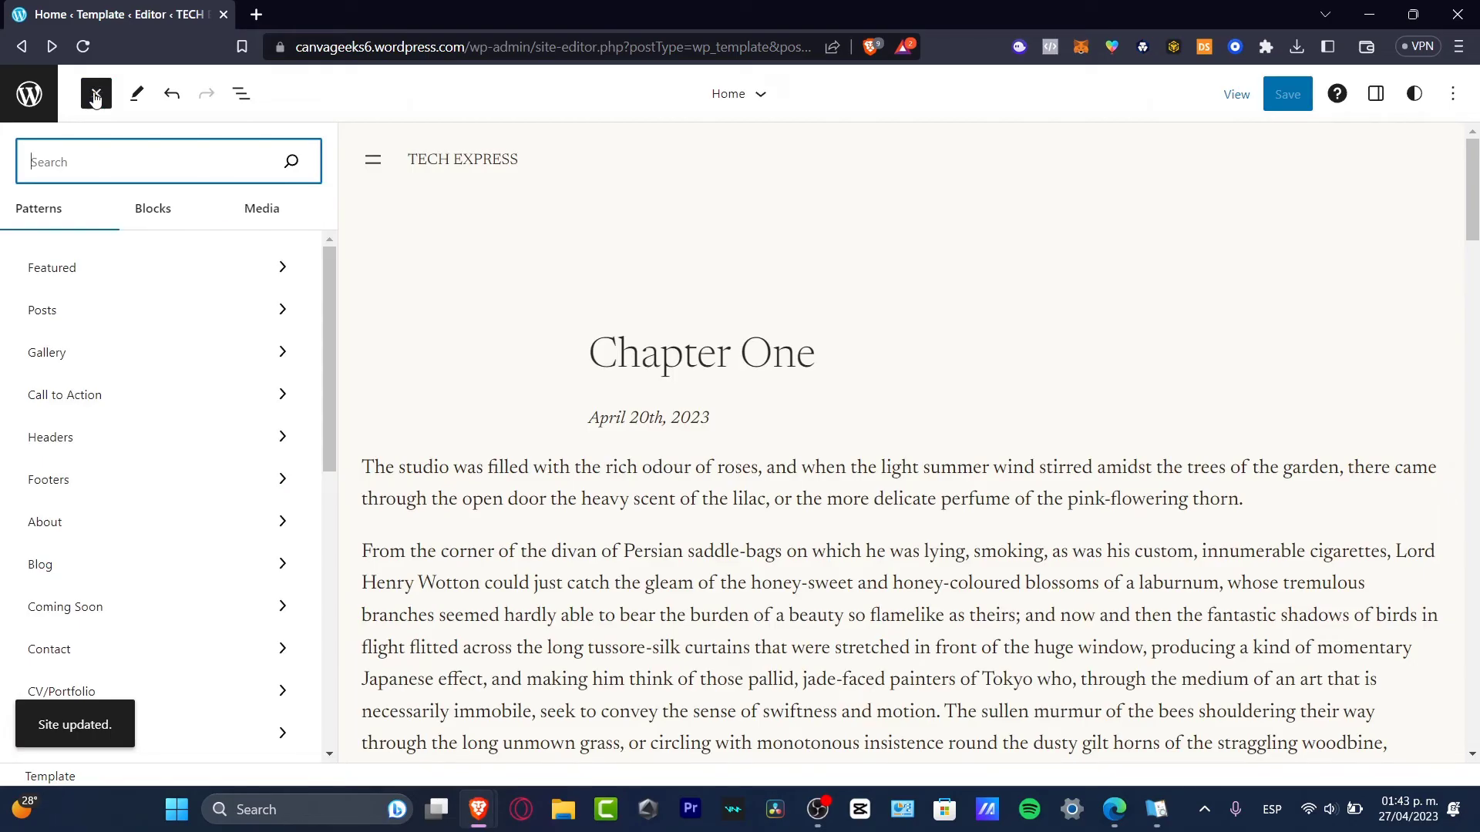
pyautogui.click(152, 229)
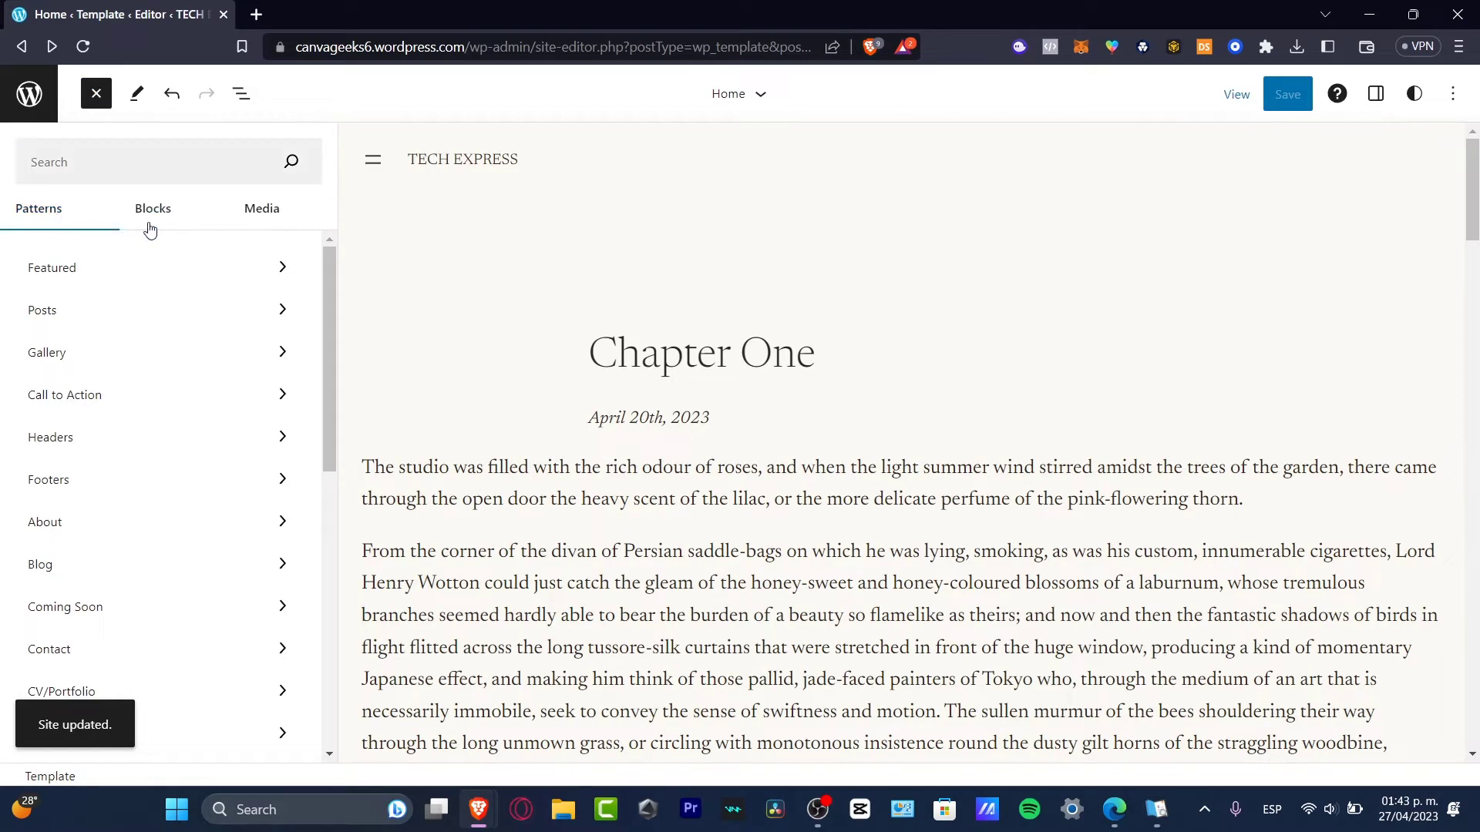
pyautogui.click(262, 219)
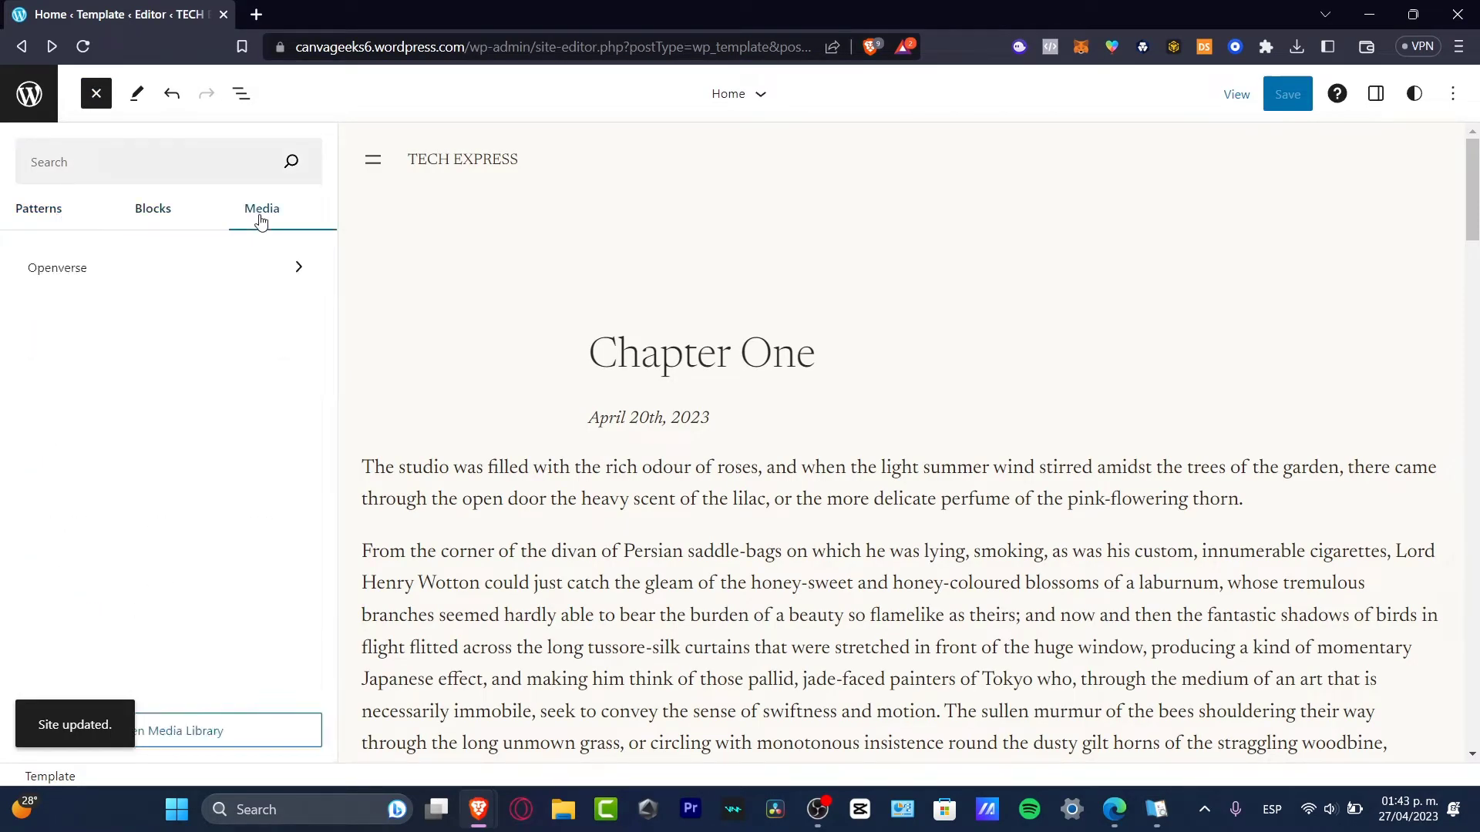
pyautogui.click(169, 219)
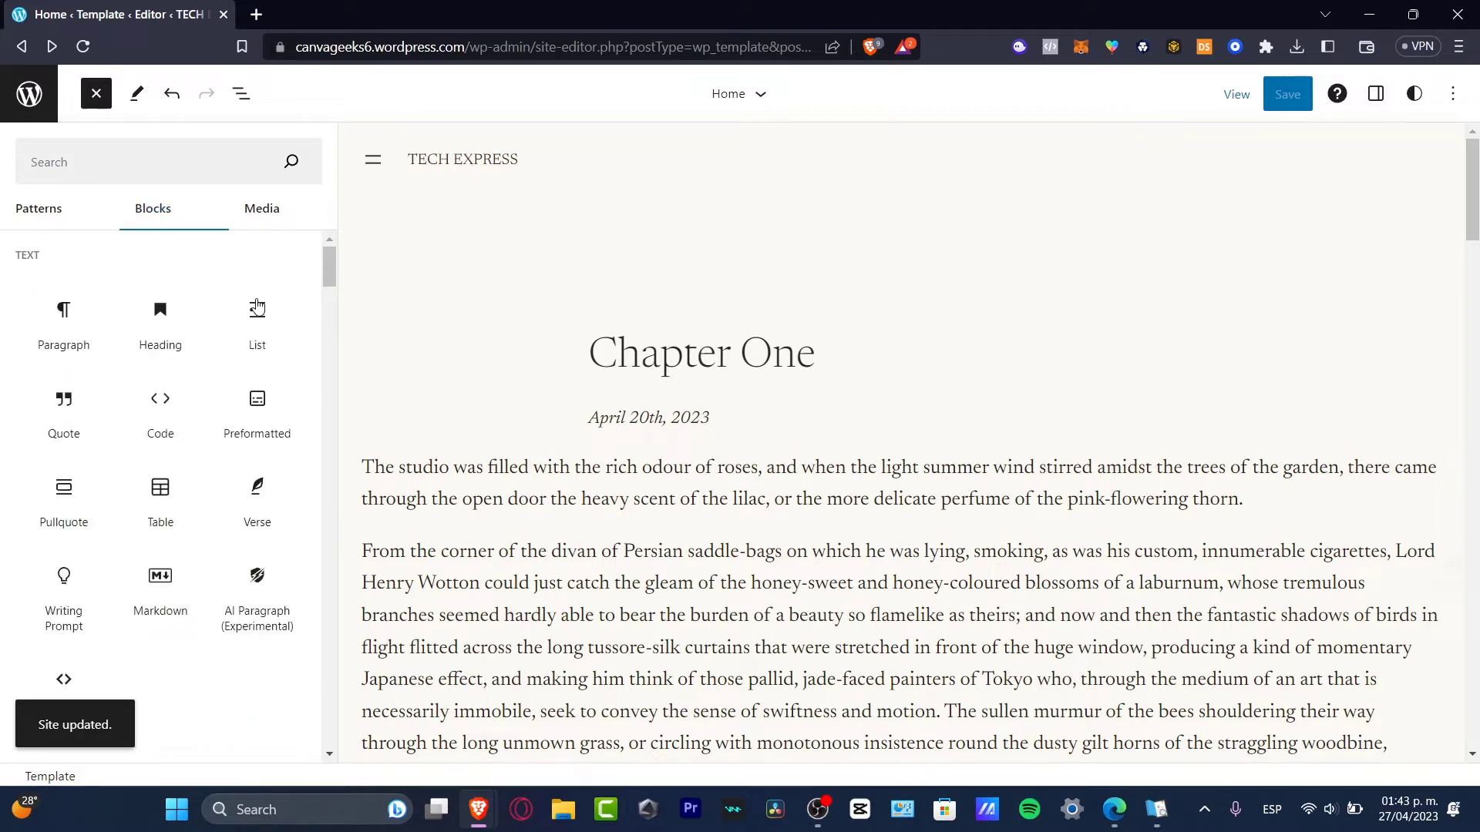
pyautogui.moveTo(176, 410)
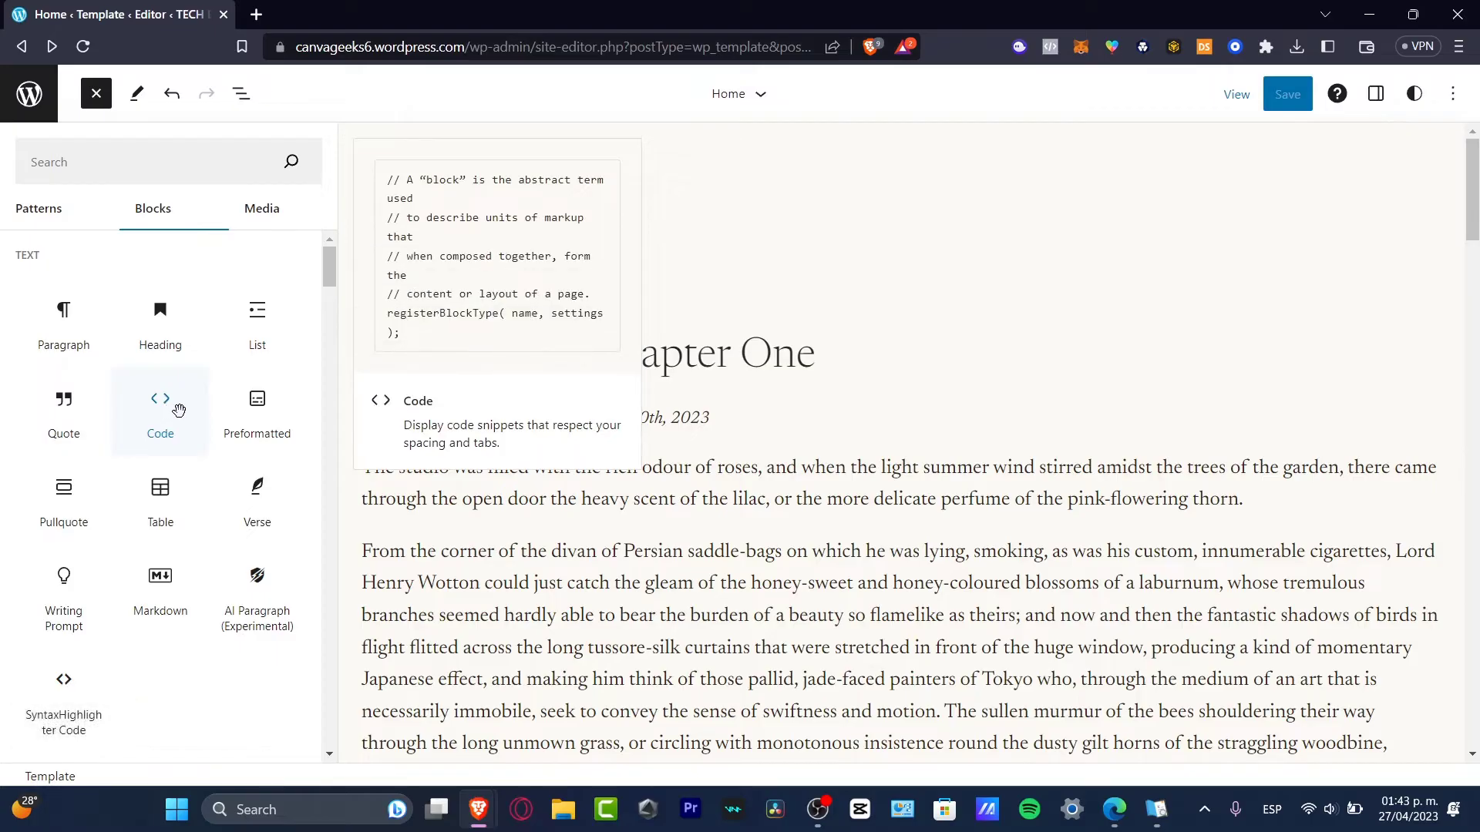
pyautogui.moveTo(259, 430)
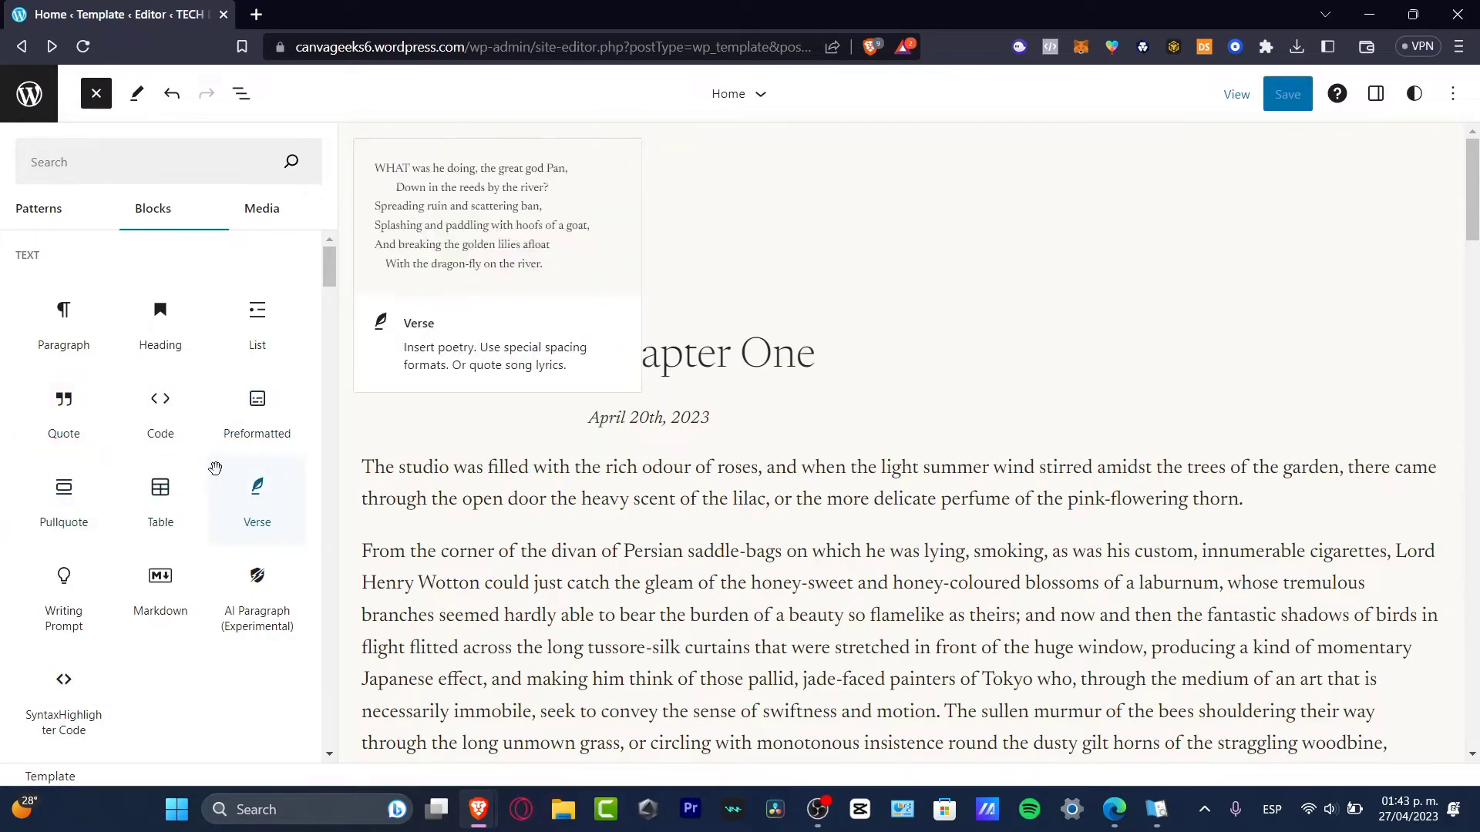
pyautogui.moveTo(205, 432)
pyautogui.scroll(-4, 208, 437)
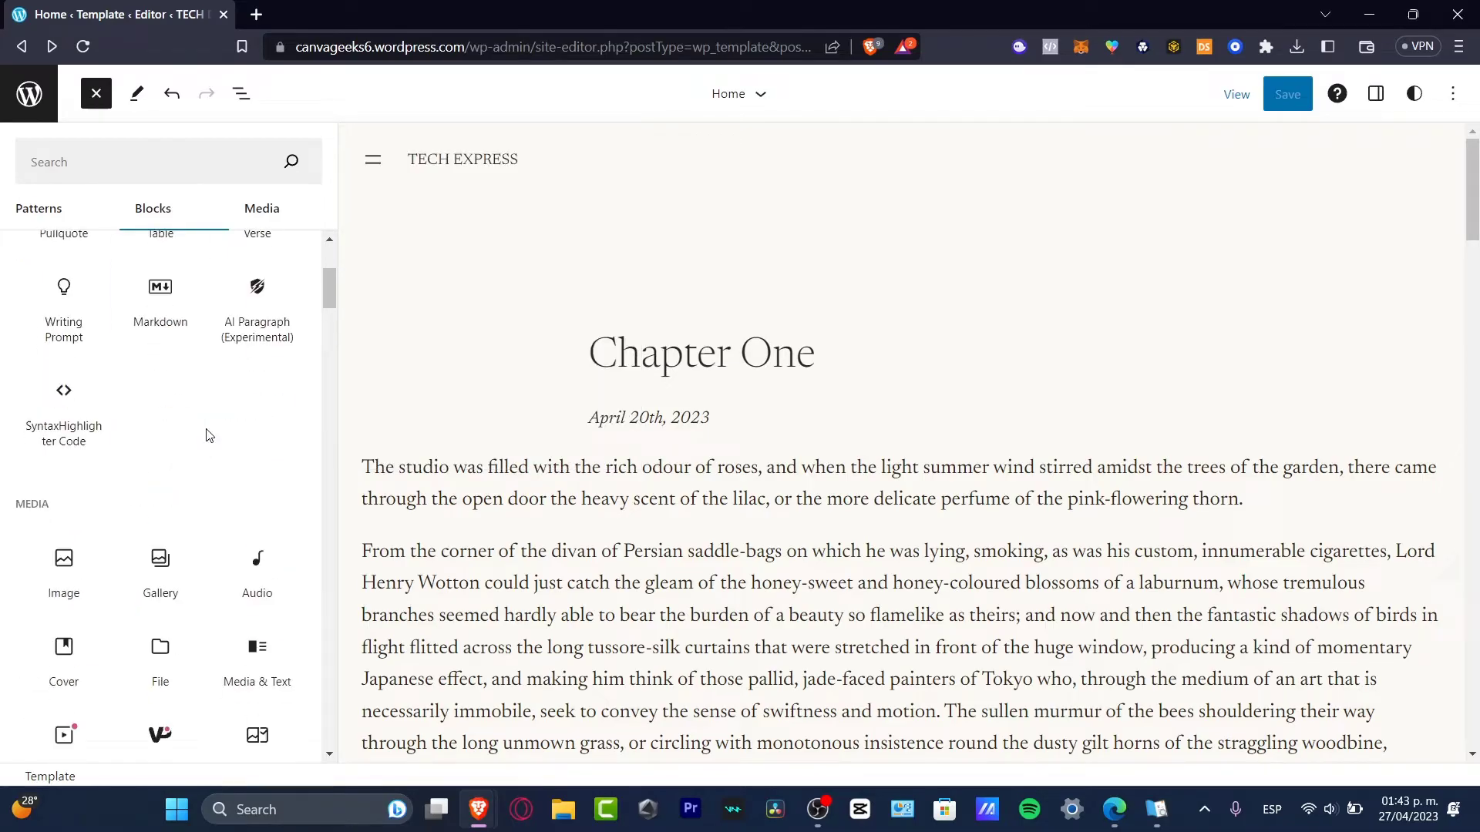
pyautogui.moveTo(327, 290); pyautogui.dragTo(344, 317)
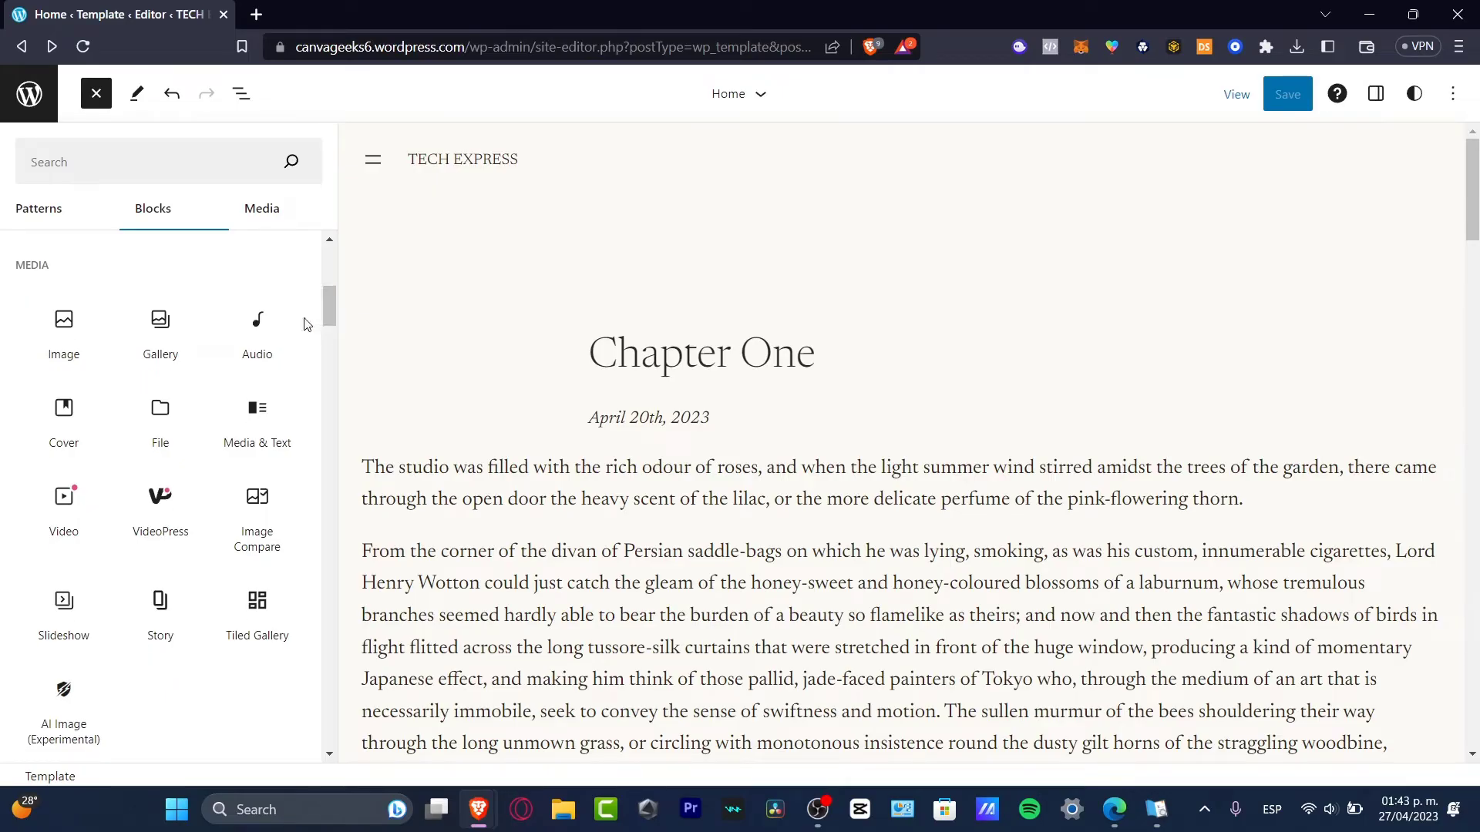
pyautogui.moveTo(158, 327)
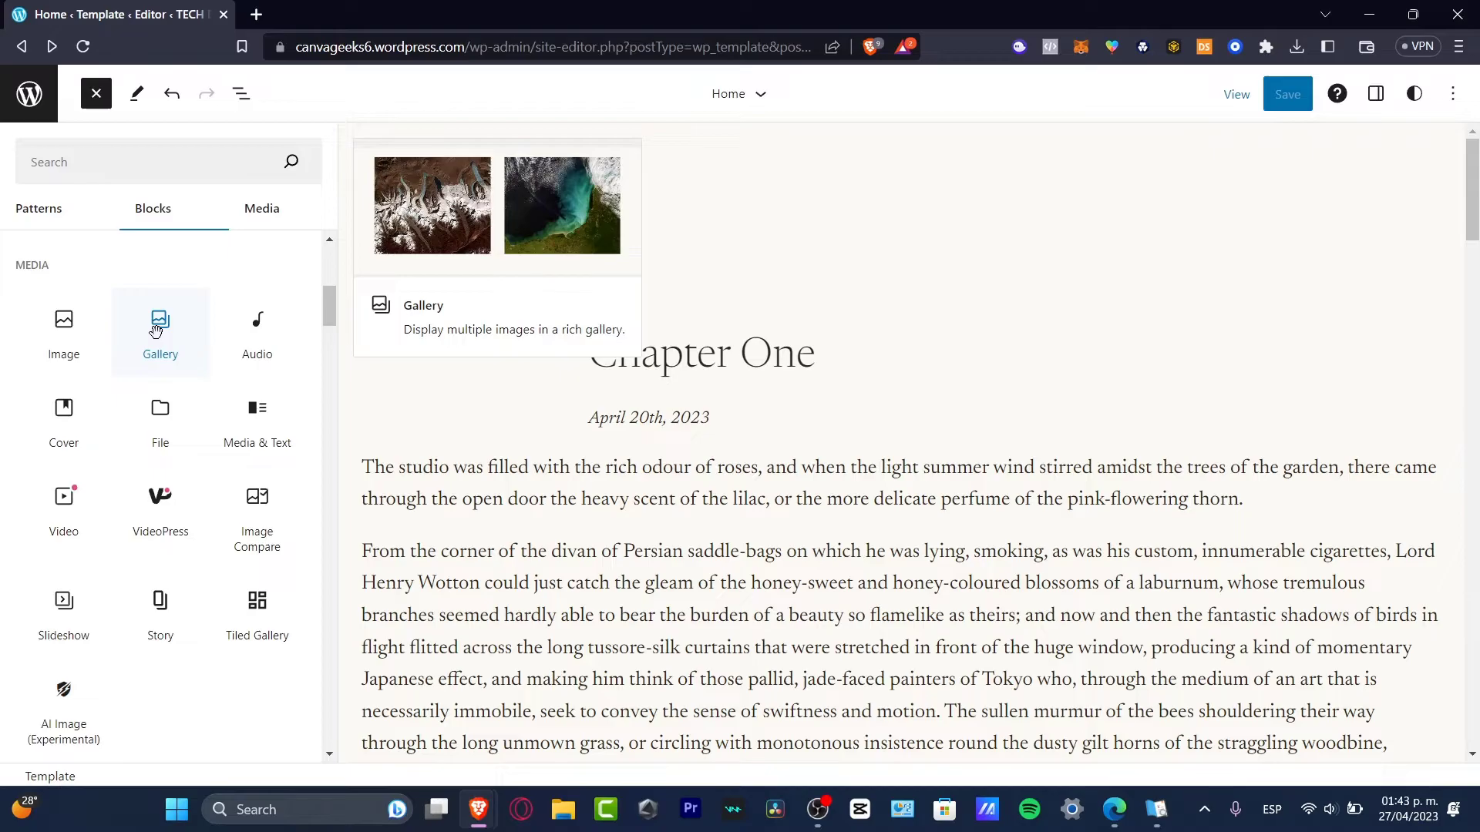
# Drop a Gallery block above Chapter One, and delete the Video block that was also added
pyautogui.moveTo(156, 330); pyautogui.dragTo(506, 303)
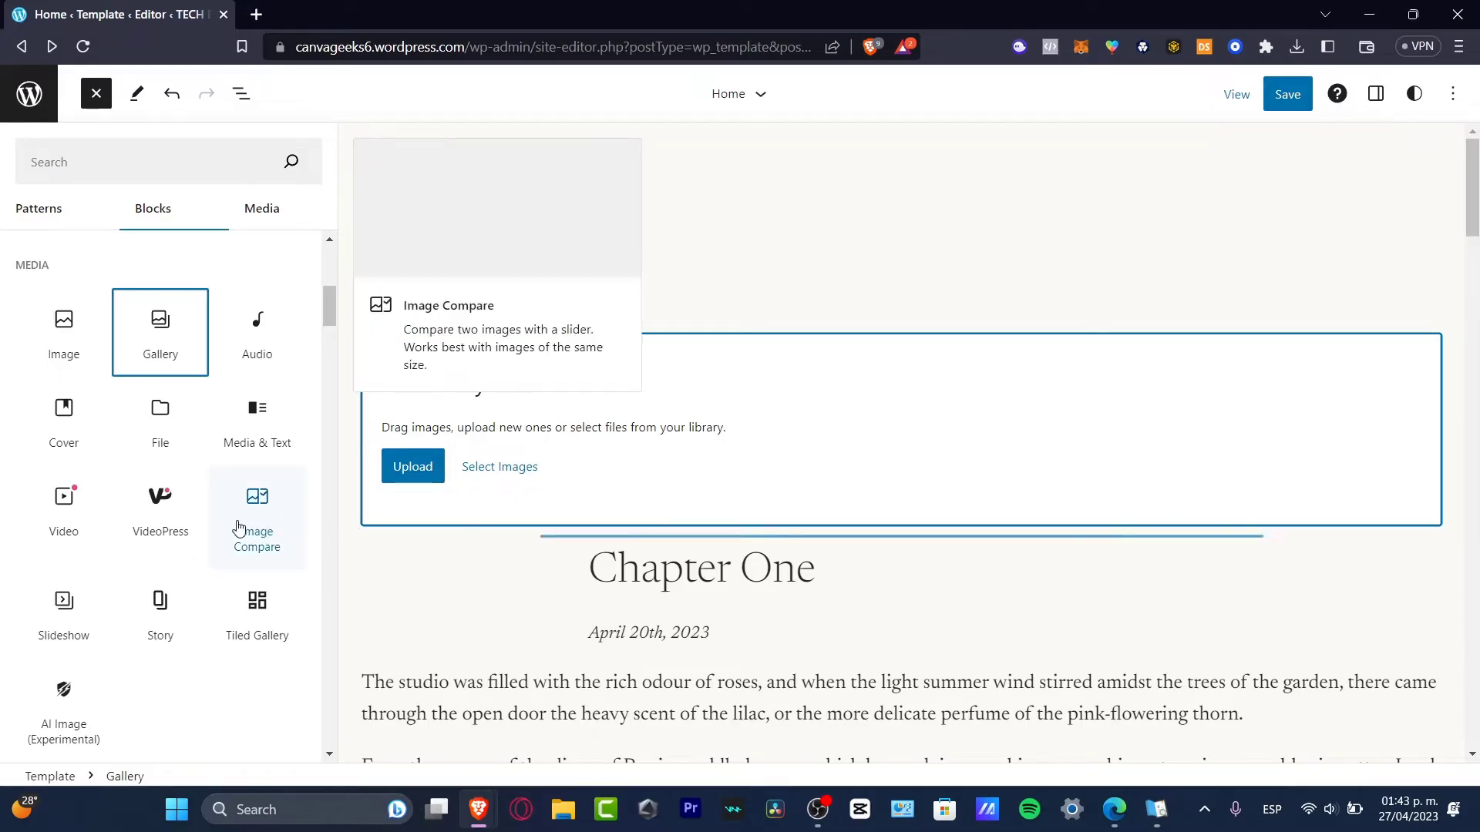
pyautogui.moveTo(45, 506); pyautogui.dragTo(692, 536)
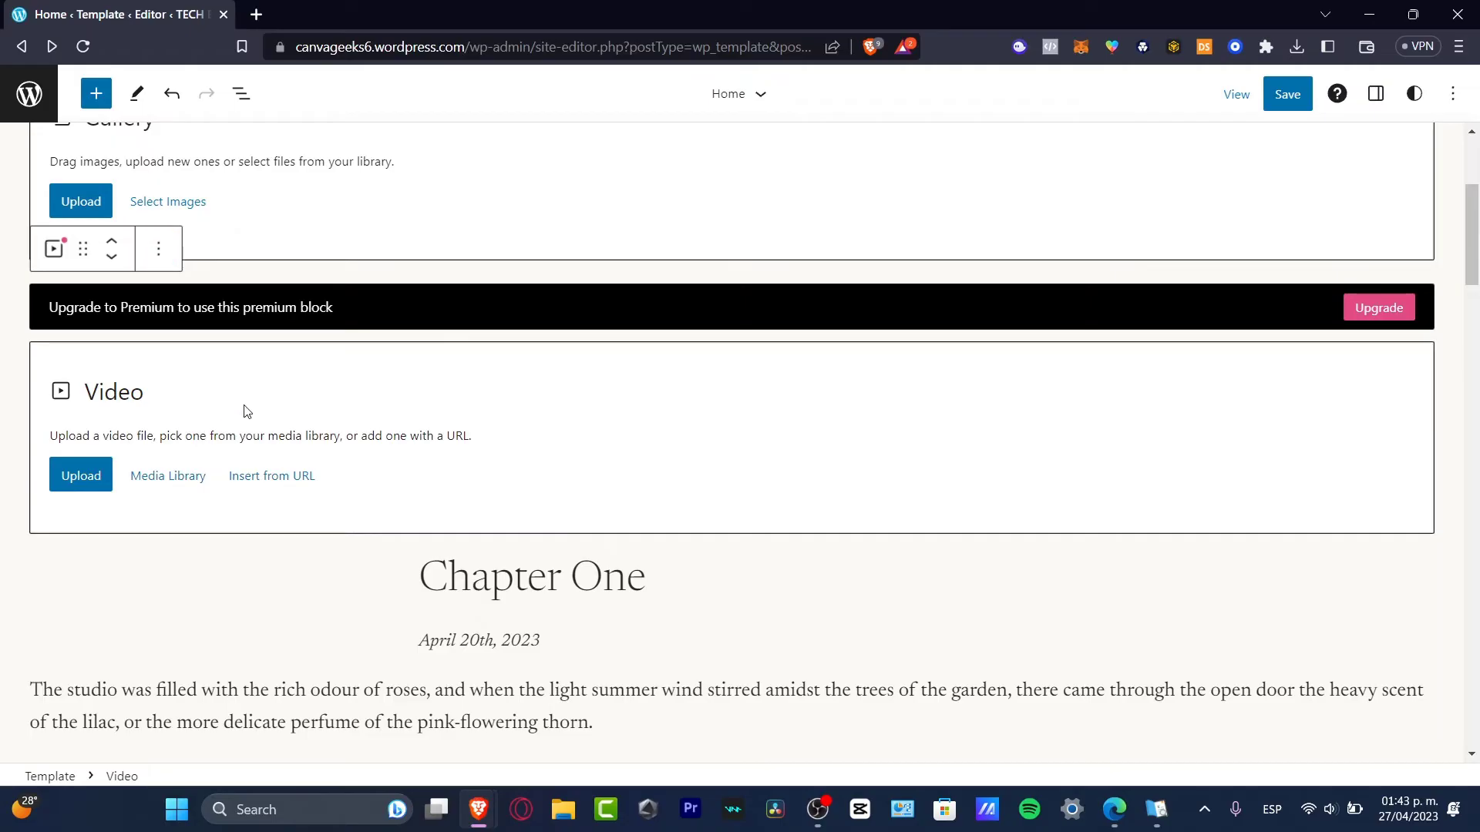
pyautogui.hotkey('shift', 'alt', 'z')
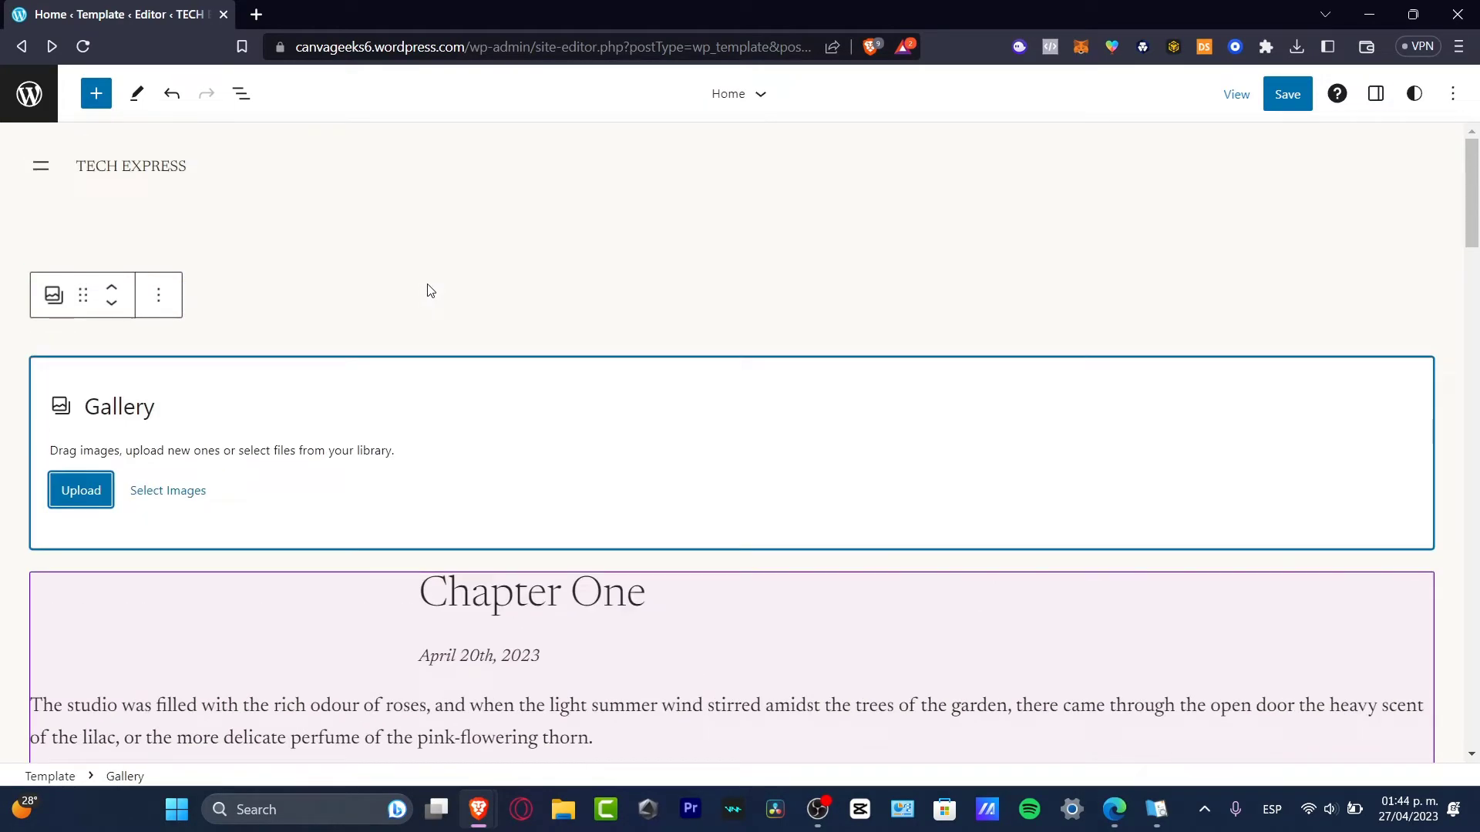
# Reopen the block library and add Audio and Image Compare blocks below the Gallery
pyautogui.click(99, 94)
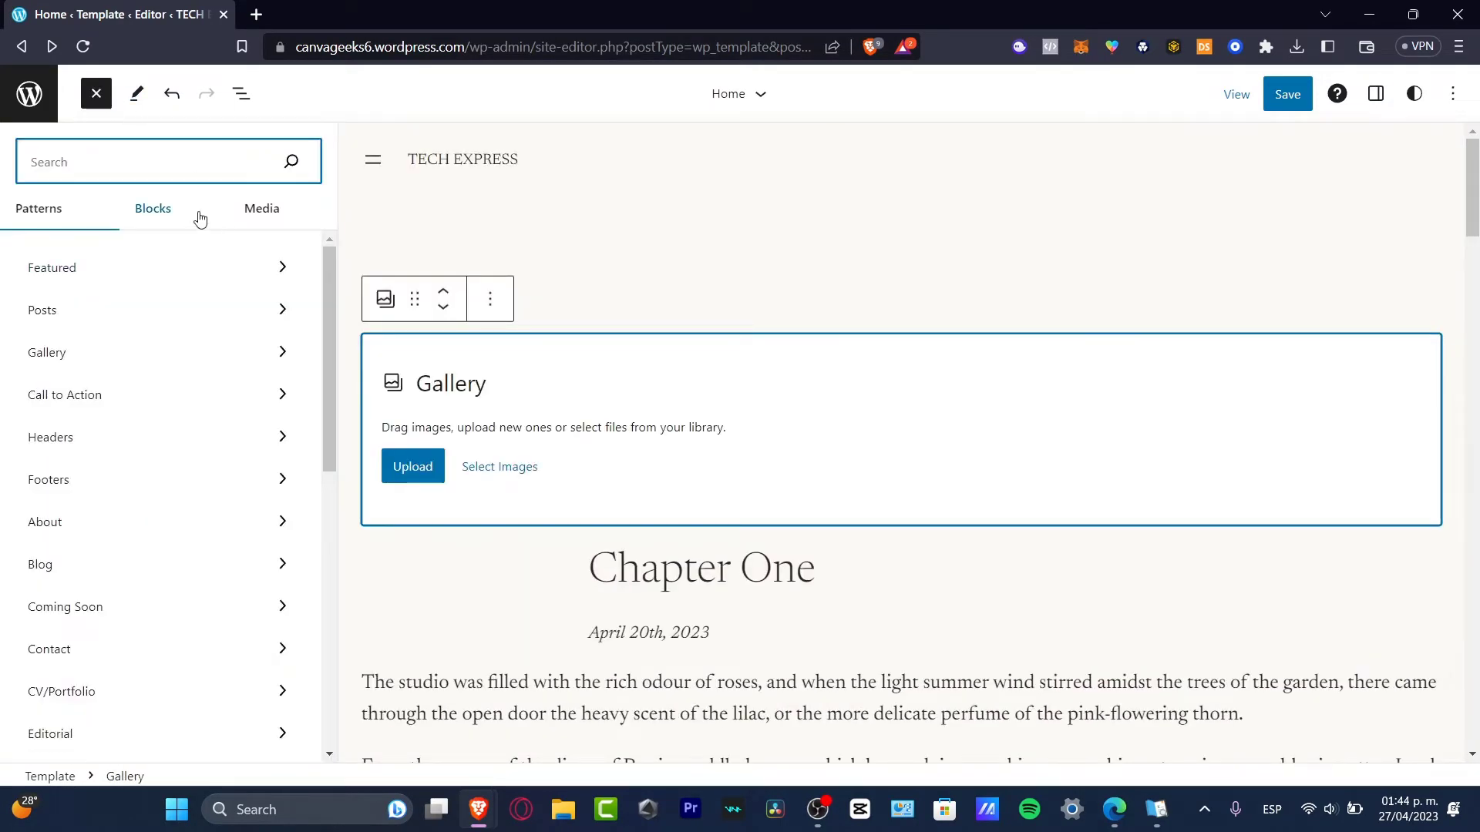
pyautogui.click(172, 210)
pyautogui.moveTo(281, 374)
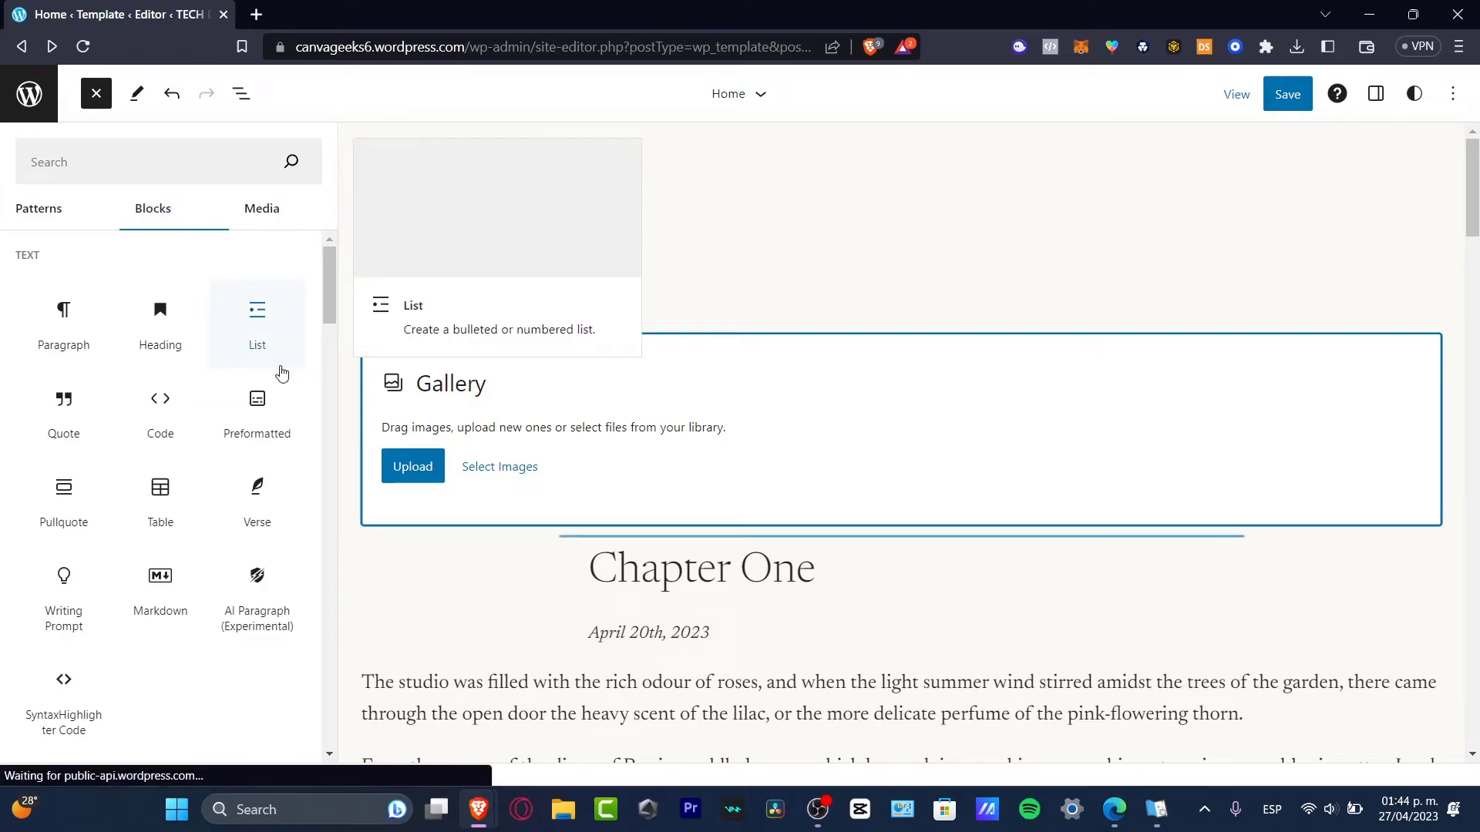
pyautogui.scroll(-5, 282, 373)
pyautogui.scroll(-6, 328, 336)
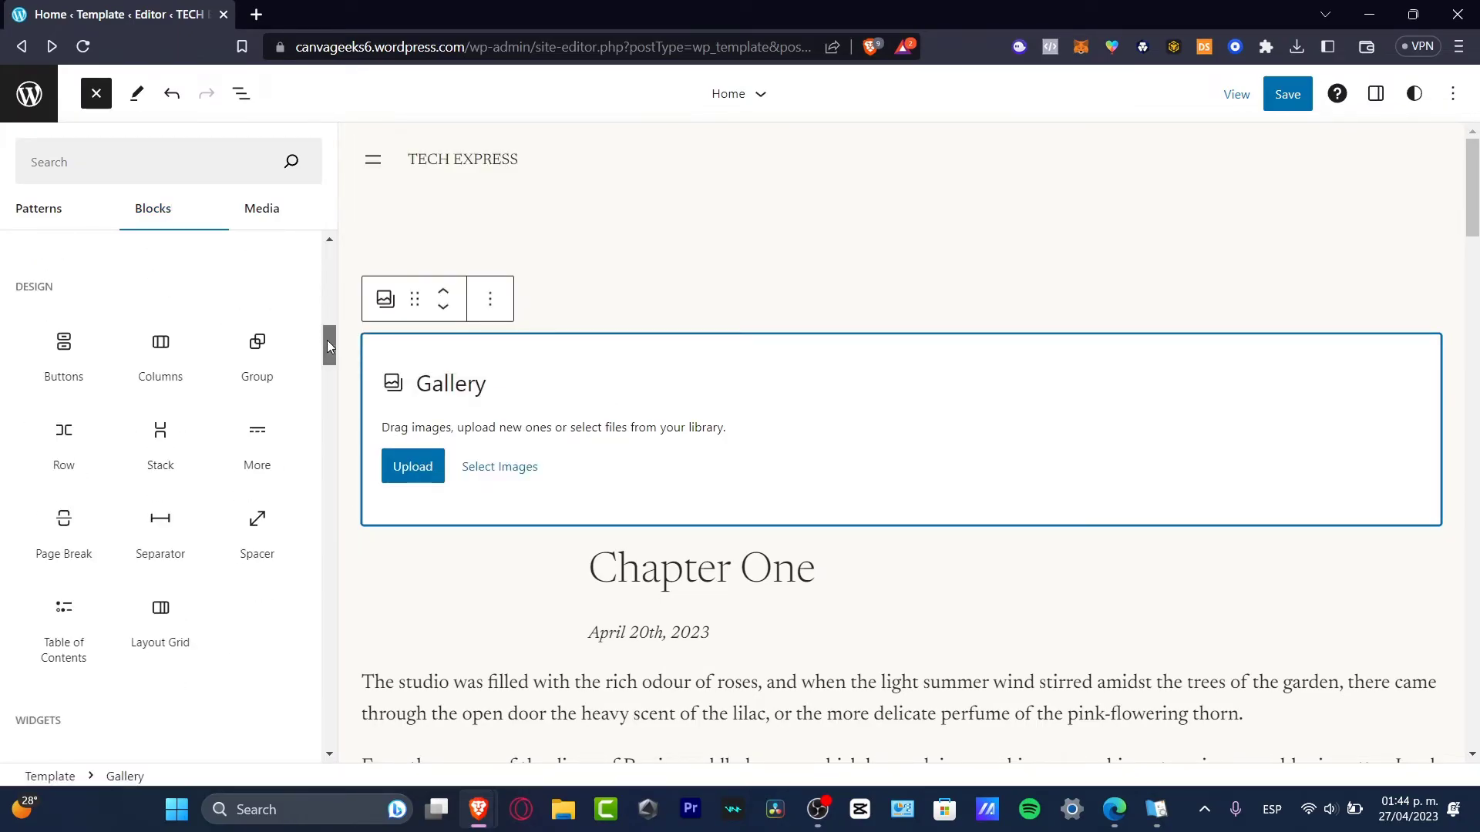
pyautogui.moveTo(327, 339); pyautogui.dragTo(334, 299)
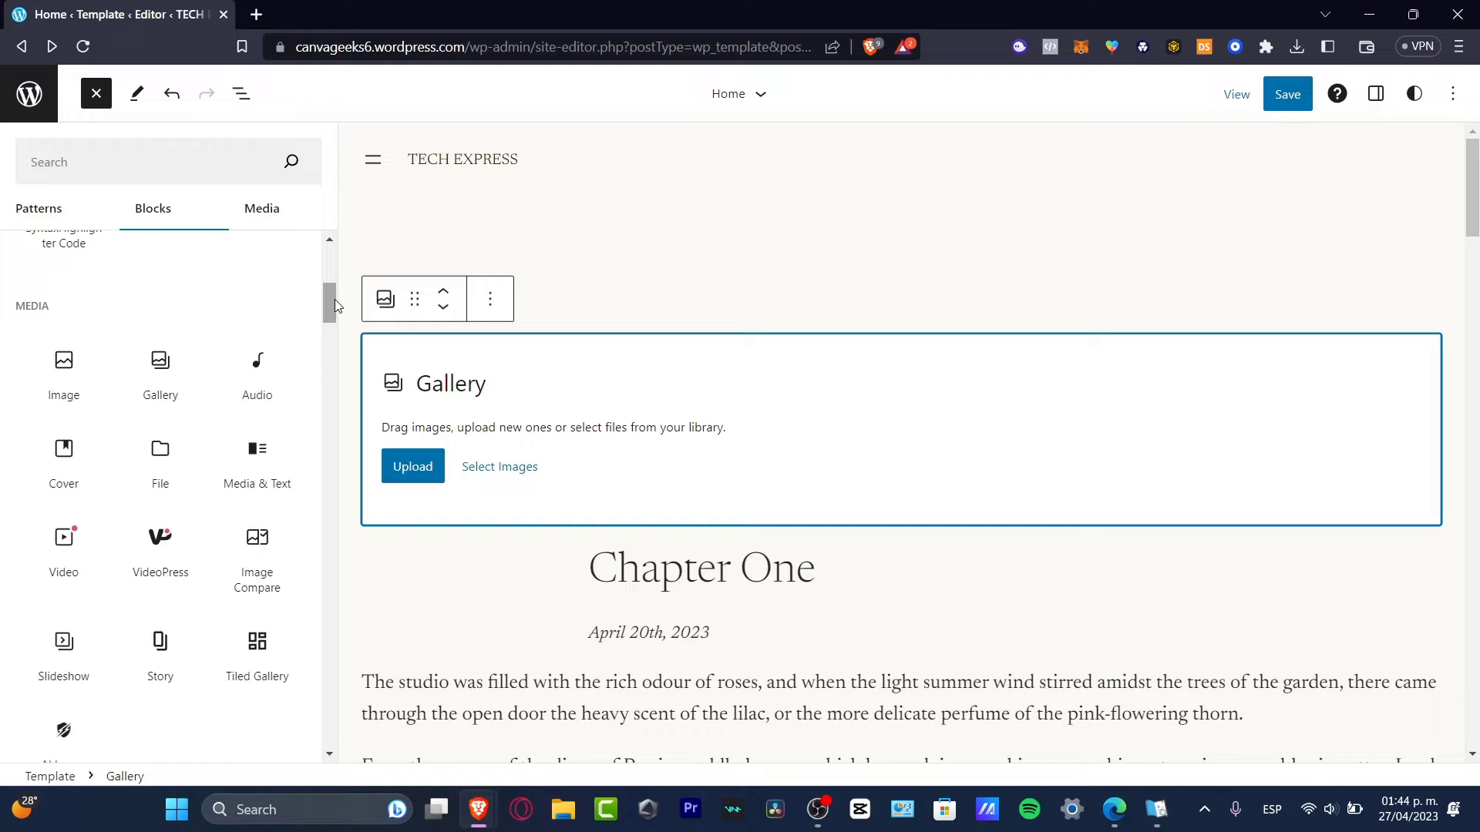
pyautogui.moveTo(176, 543)
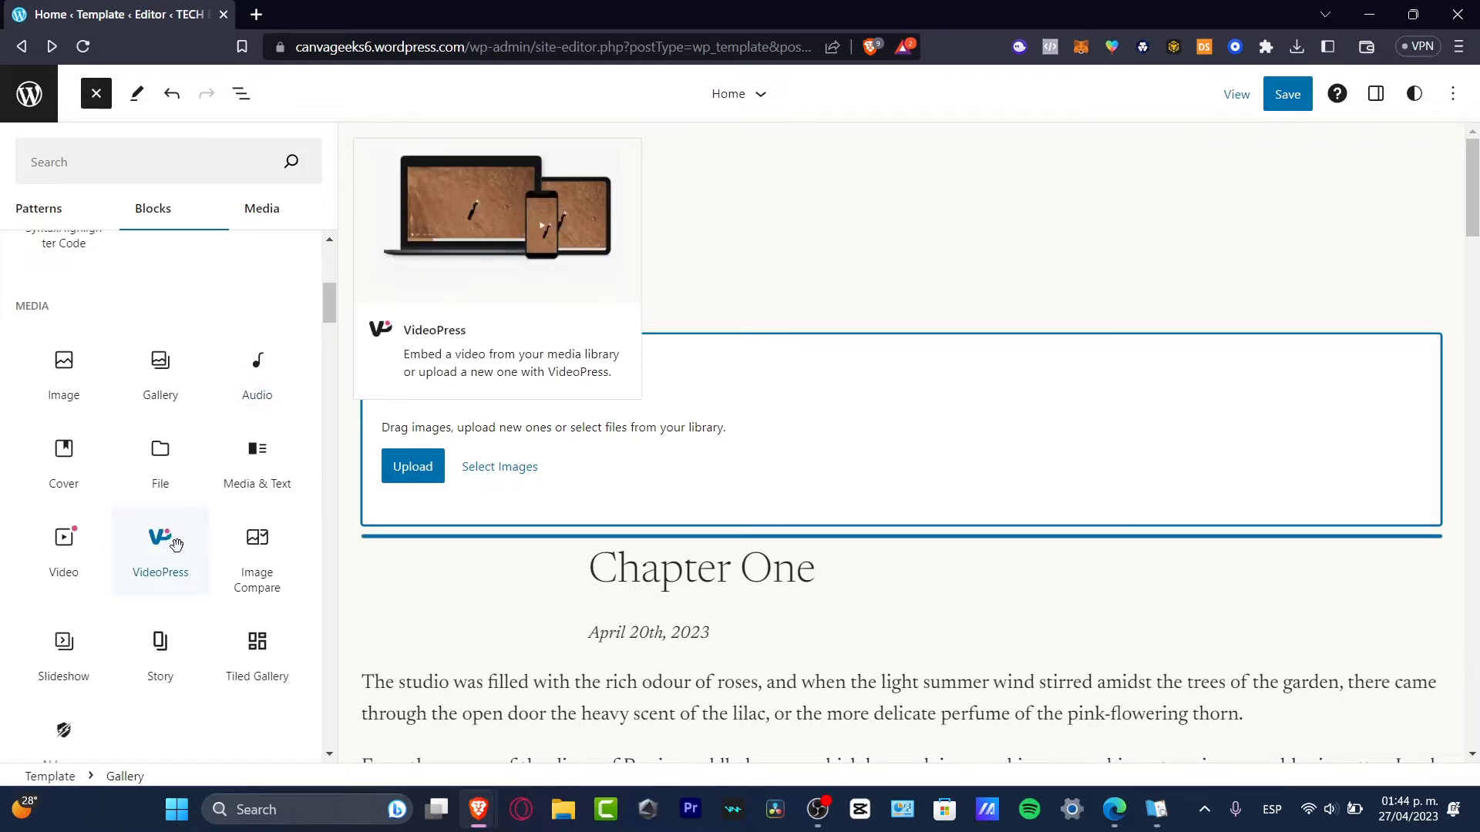
pyautogui.moveTo(280, 381); pyautogui.dragTo(709, 539)
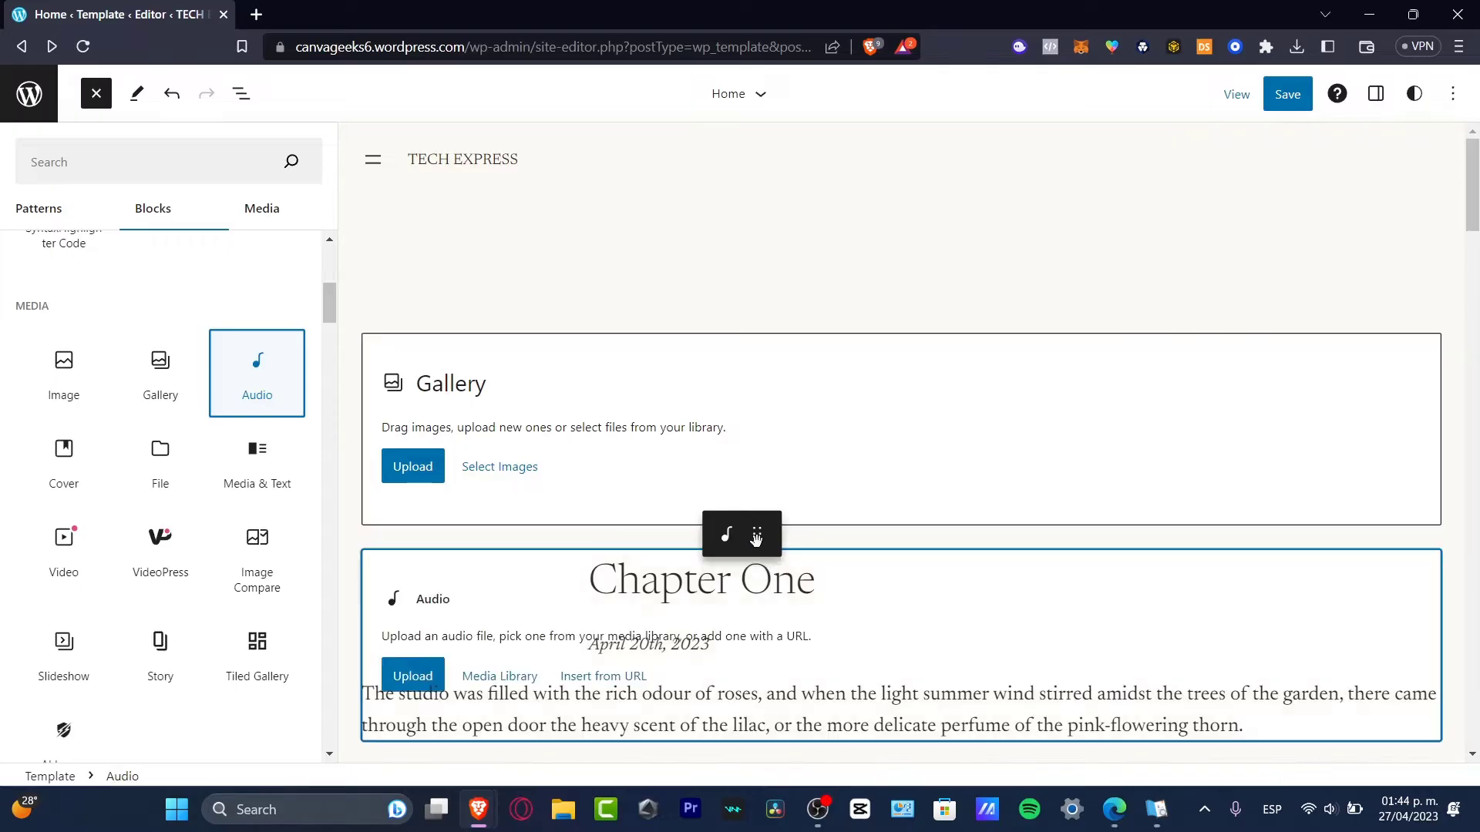
pyautogui.moveTo(248, 505)
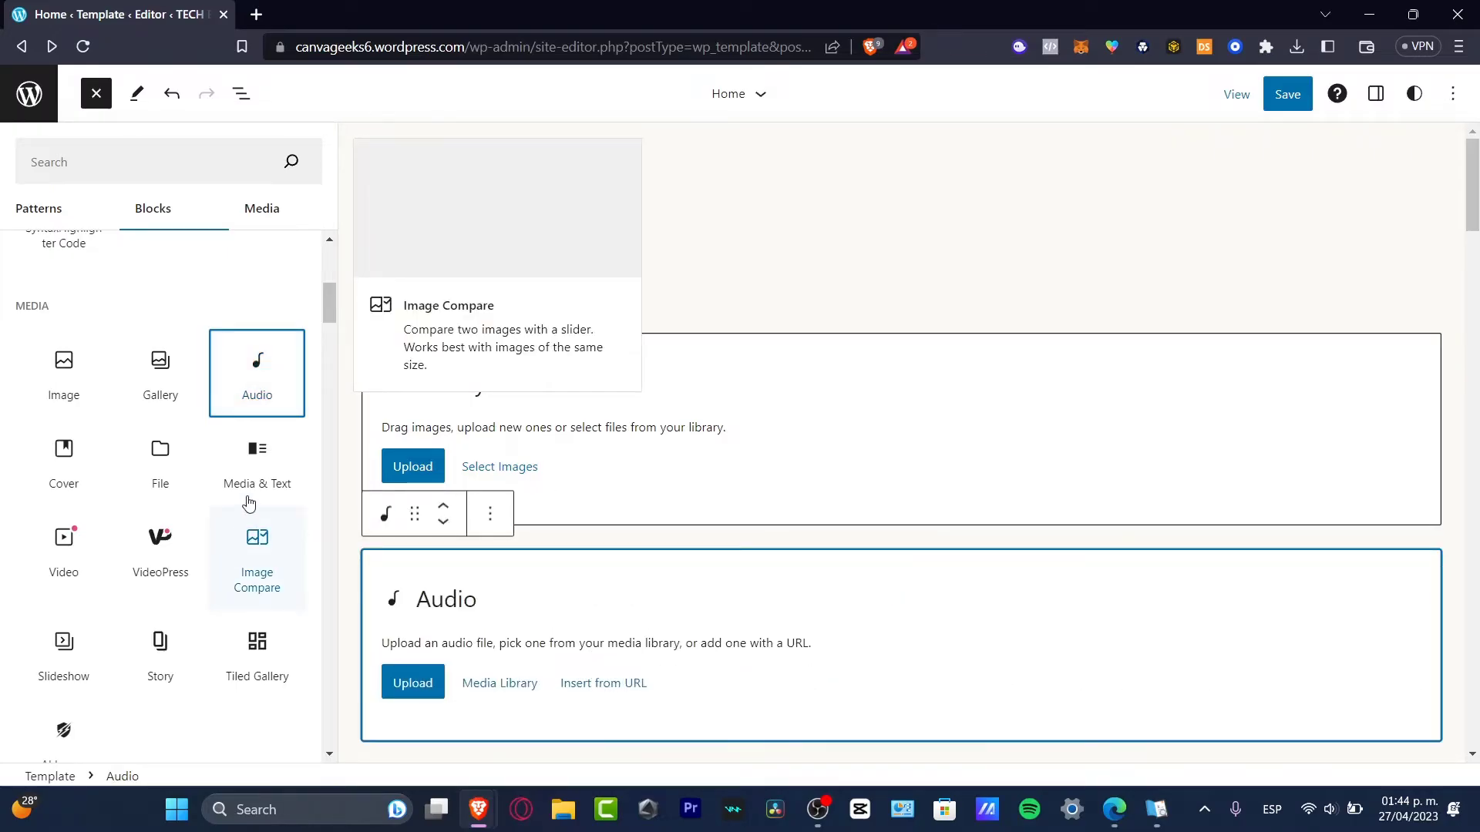
pyautogui.moveTo(527, 670); pyautogui.dragTo(647, 755)
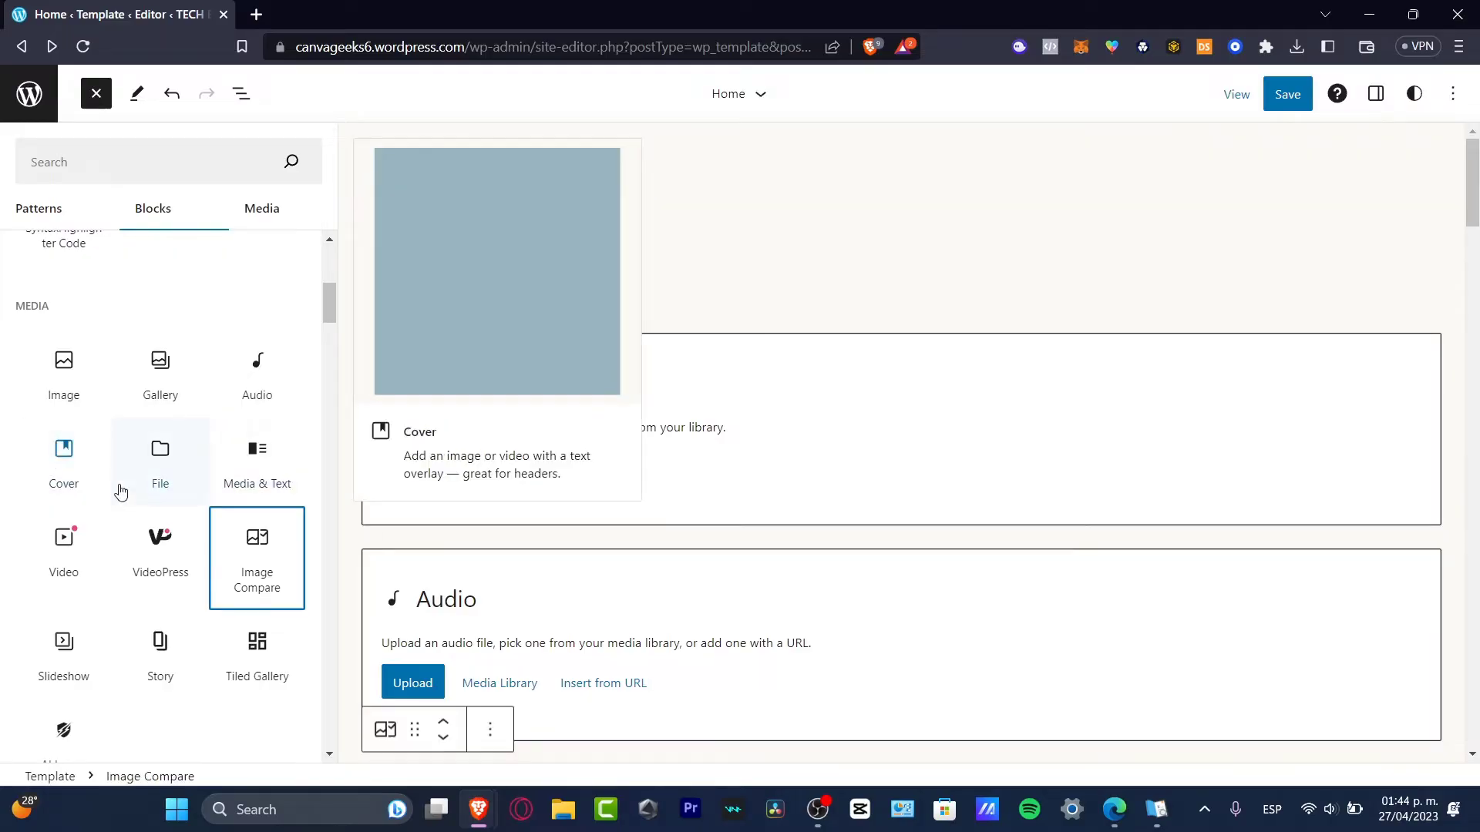
# Add a Slideshow block above Chapter Two and drag a Buttons block toward the pagination
pyautogui.scroll(-20, 753, 651)
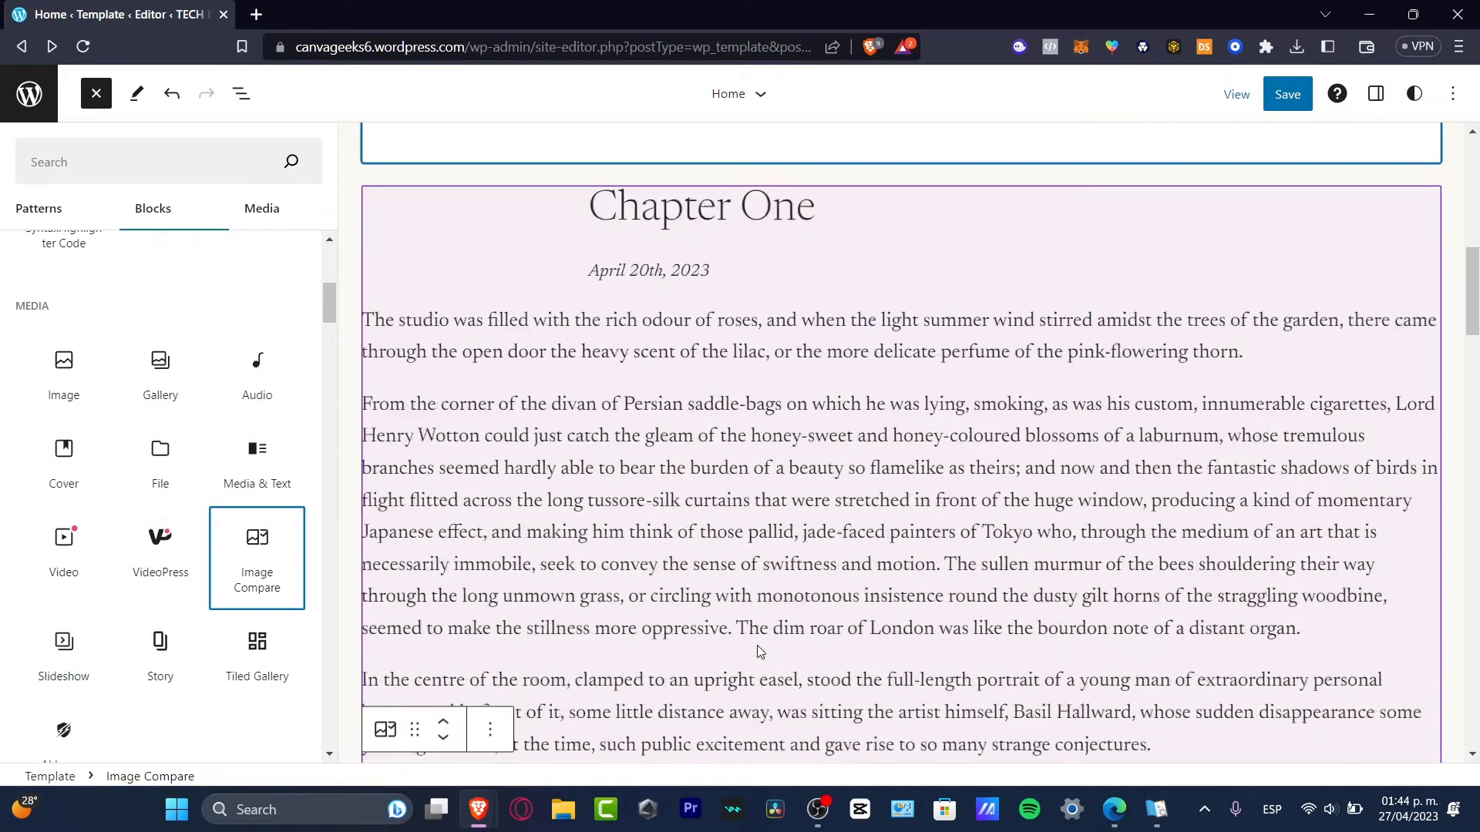
pyautogui.scroll(7, 732, 571)
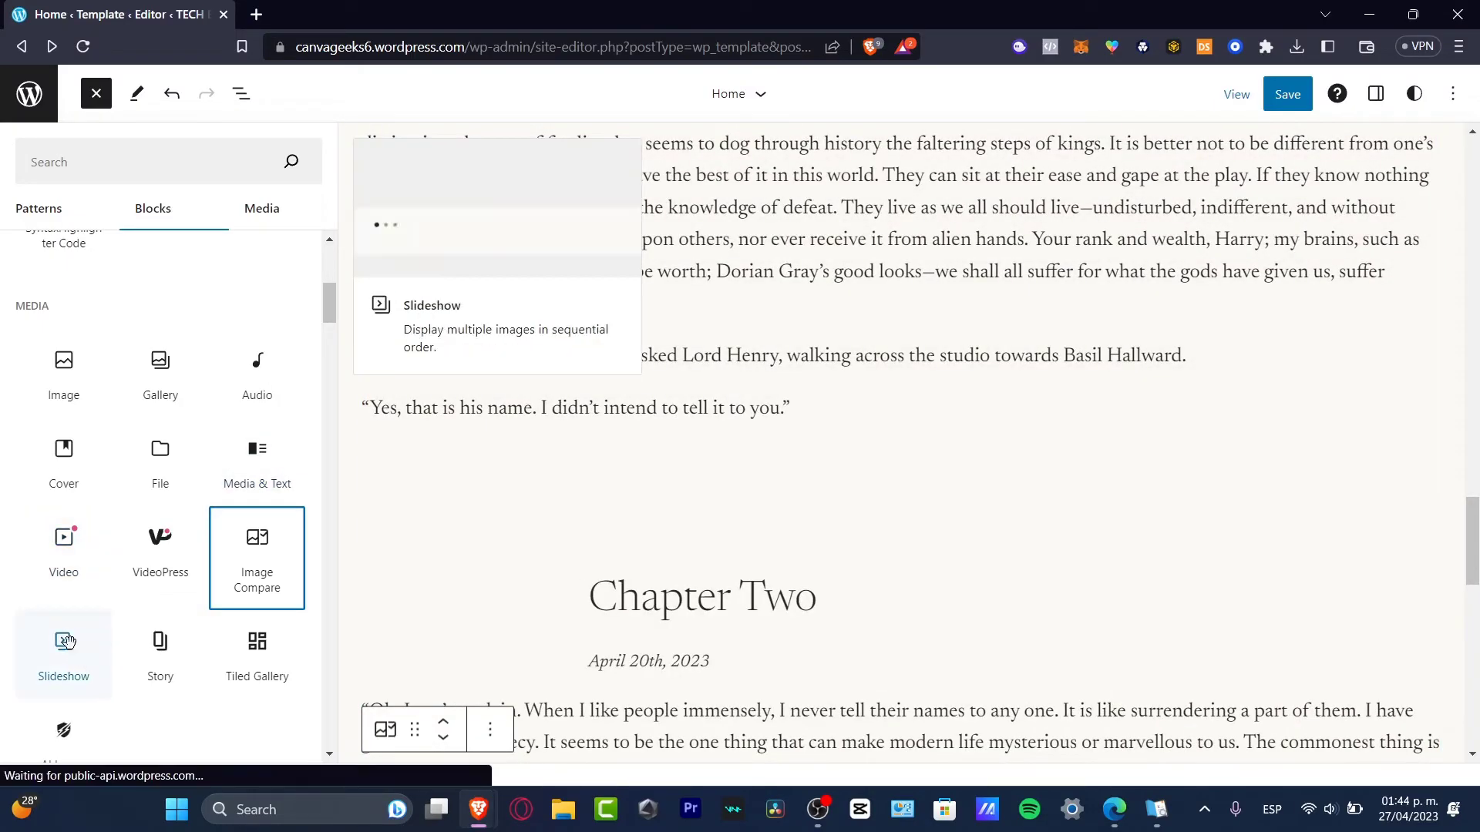
pyautogui.moveTo(64, 644); pyautogui.dragTo(763, 511)
pyautogui.scroll(-3, 188, 521)
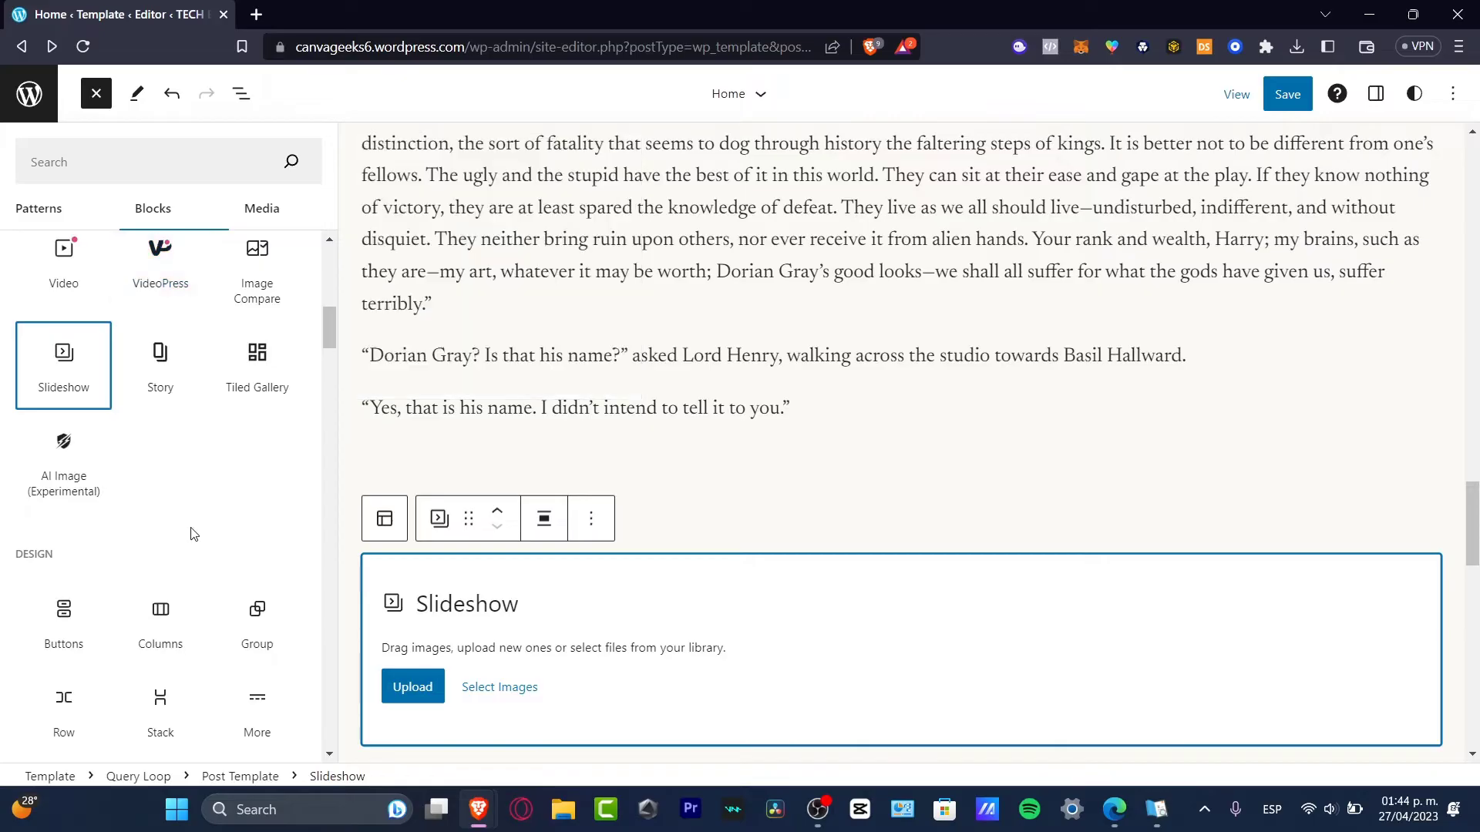
pyautogui.scroll(-15, 970, 505)
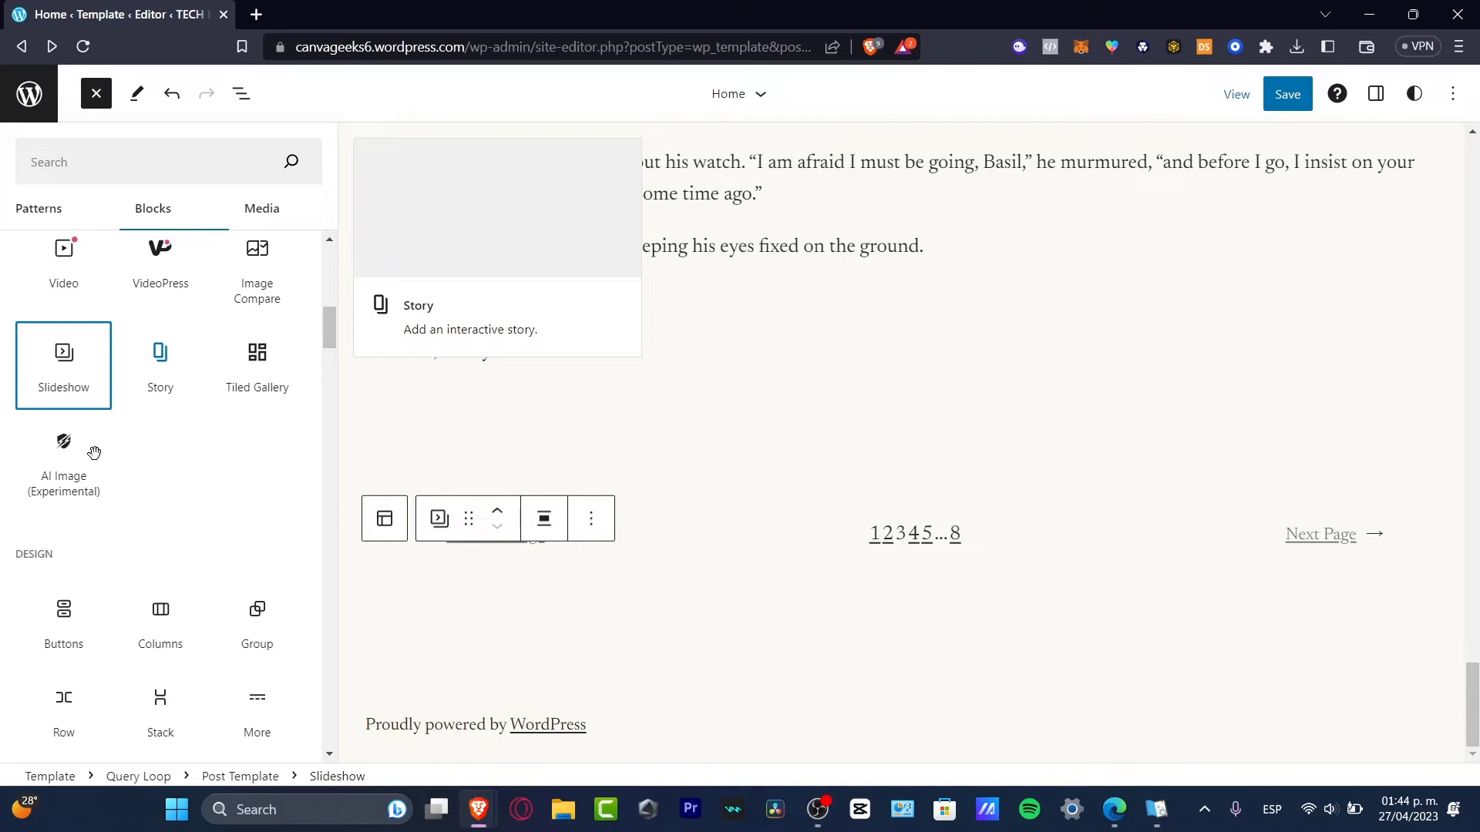
pyautogui.moveTo(70, 482); pyautogui.dragTo(493, 516)
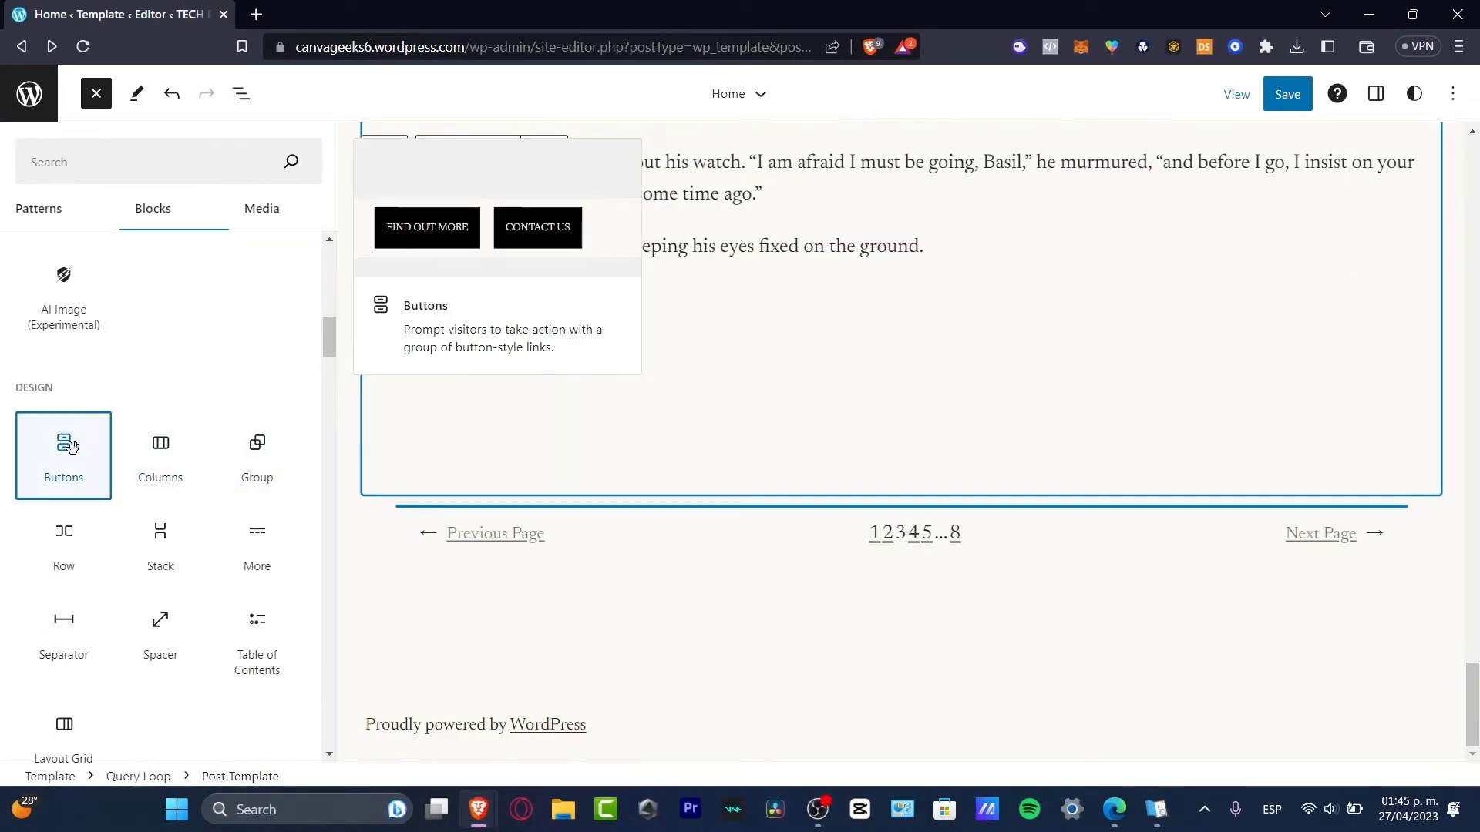
# Place a Buttons block above the pagination, aligned middle and centred horizontally
pyautogui.moveTo(62, 426); pyautogui.dragTo(886, 413)
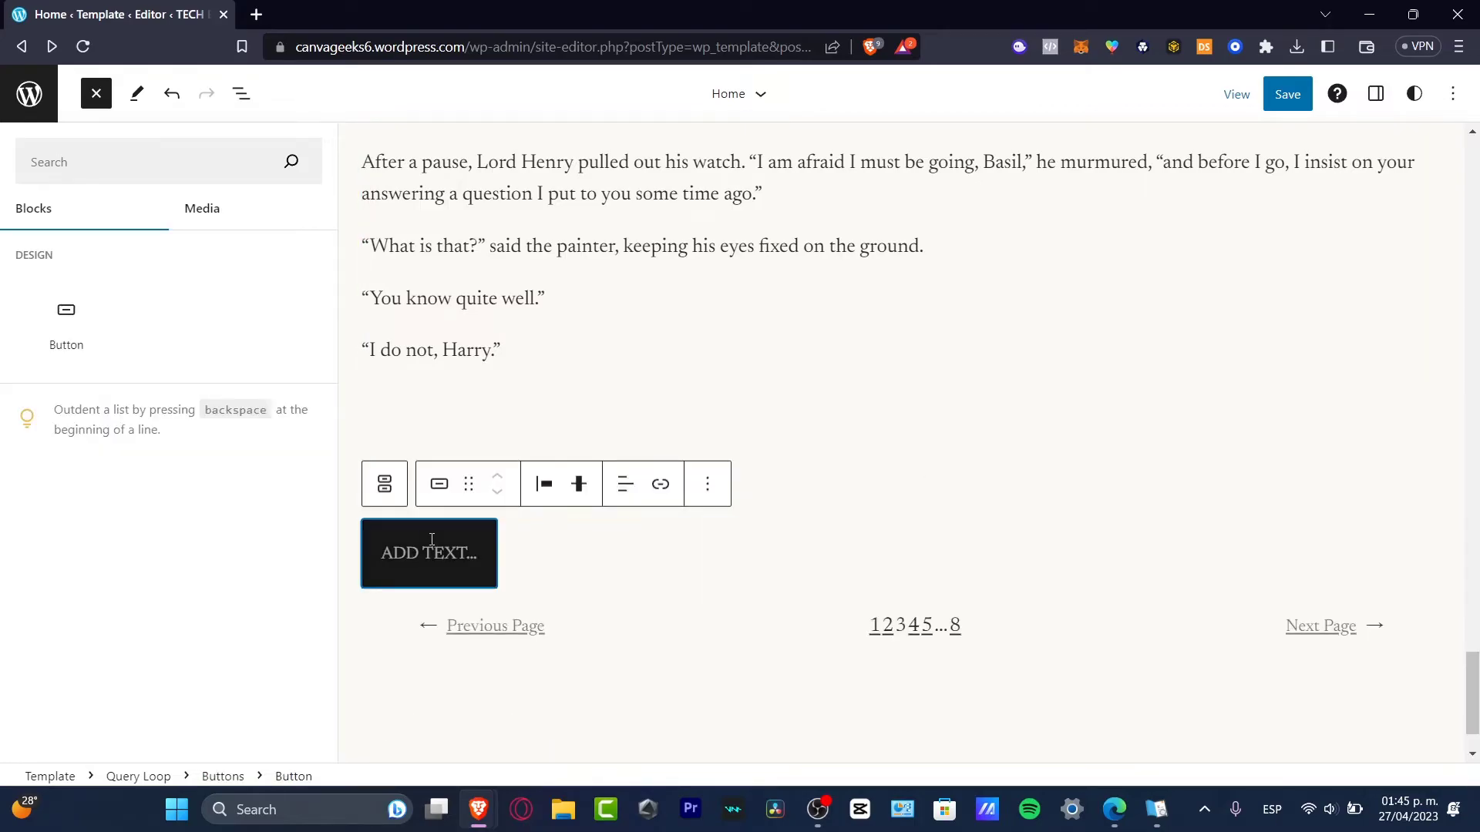
pyautogui.click(574, 485)
pyautogui.click(657, 581)
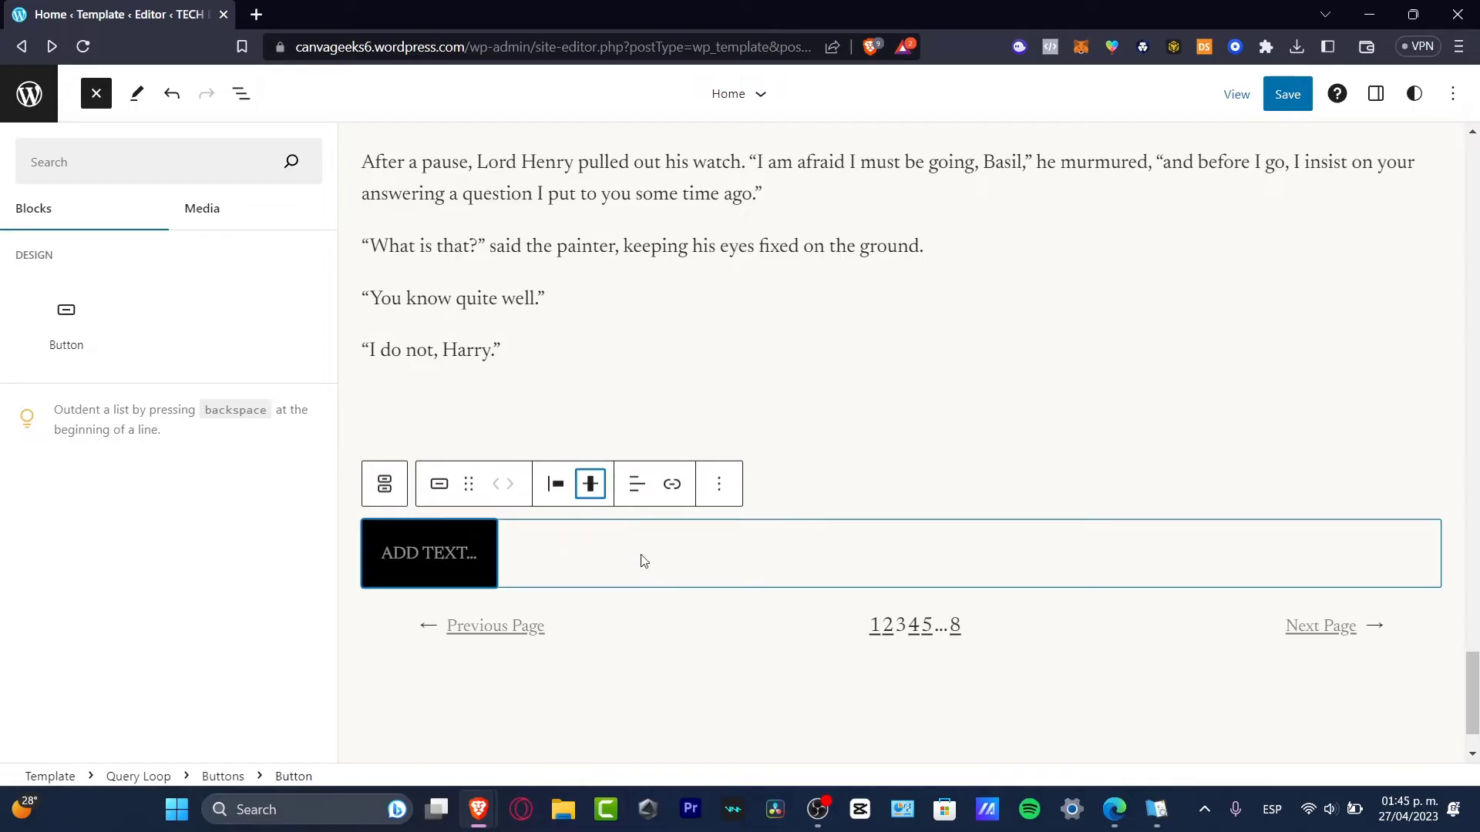
pyautogui.click(558, 489)
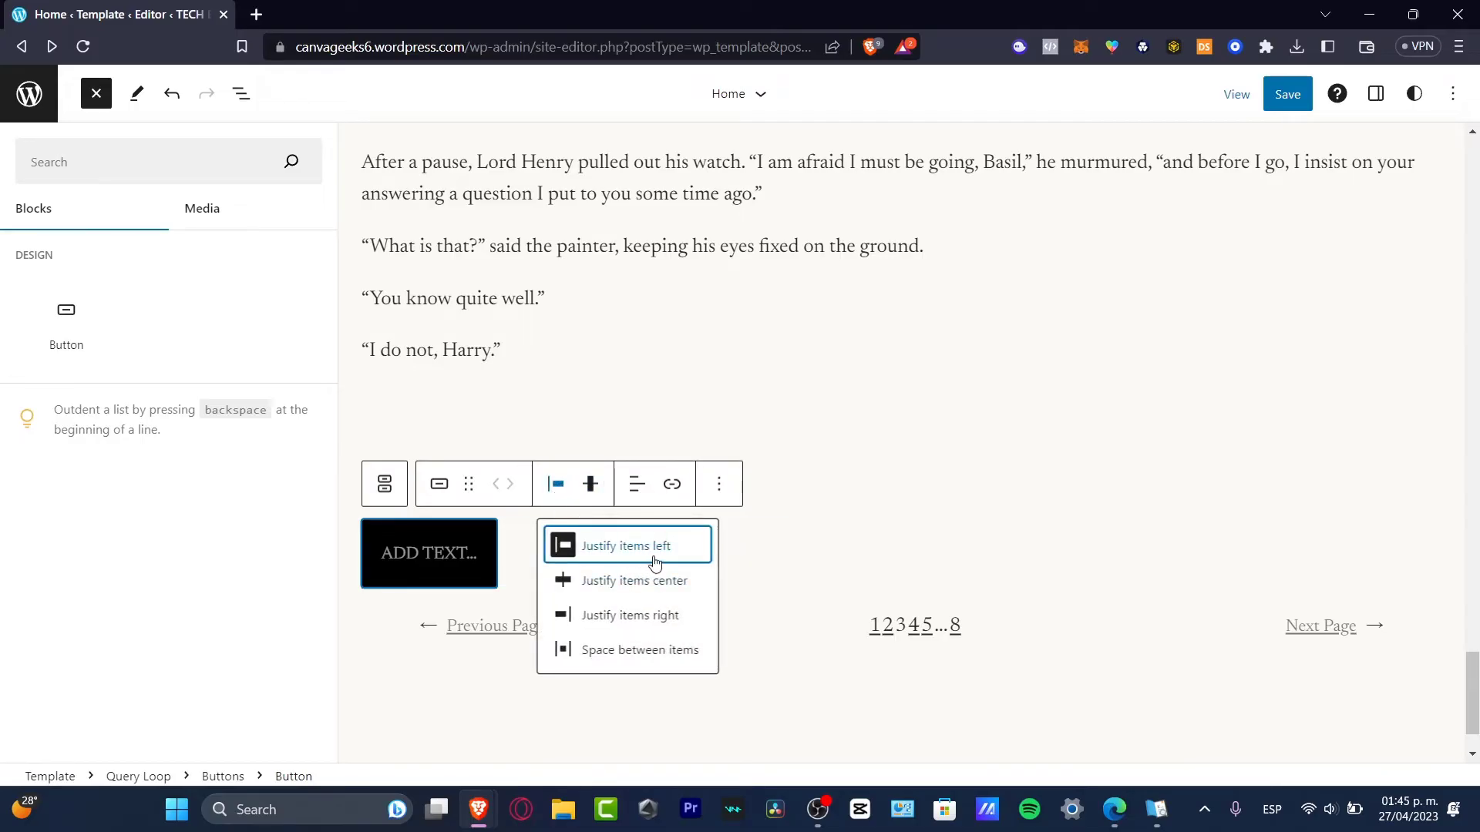
pyautogui.click(672, 615)
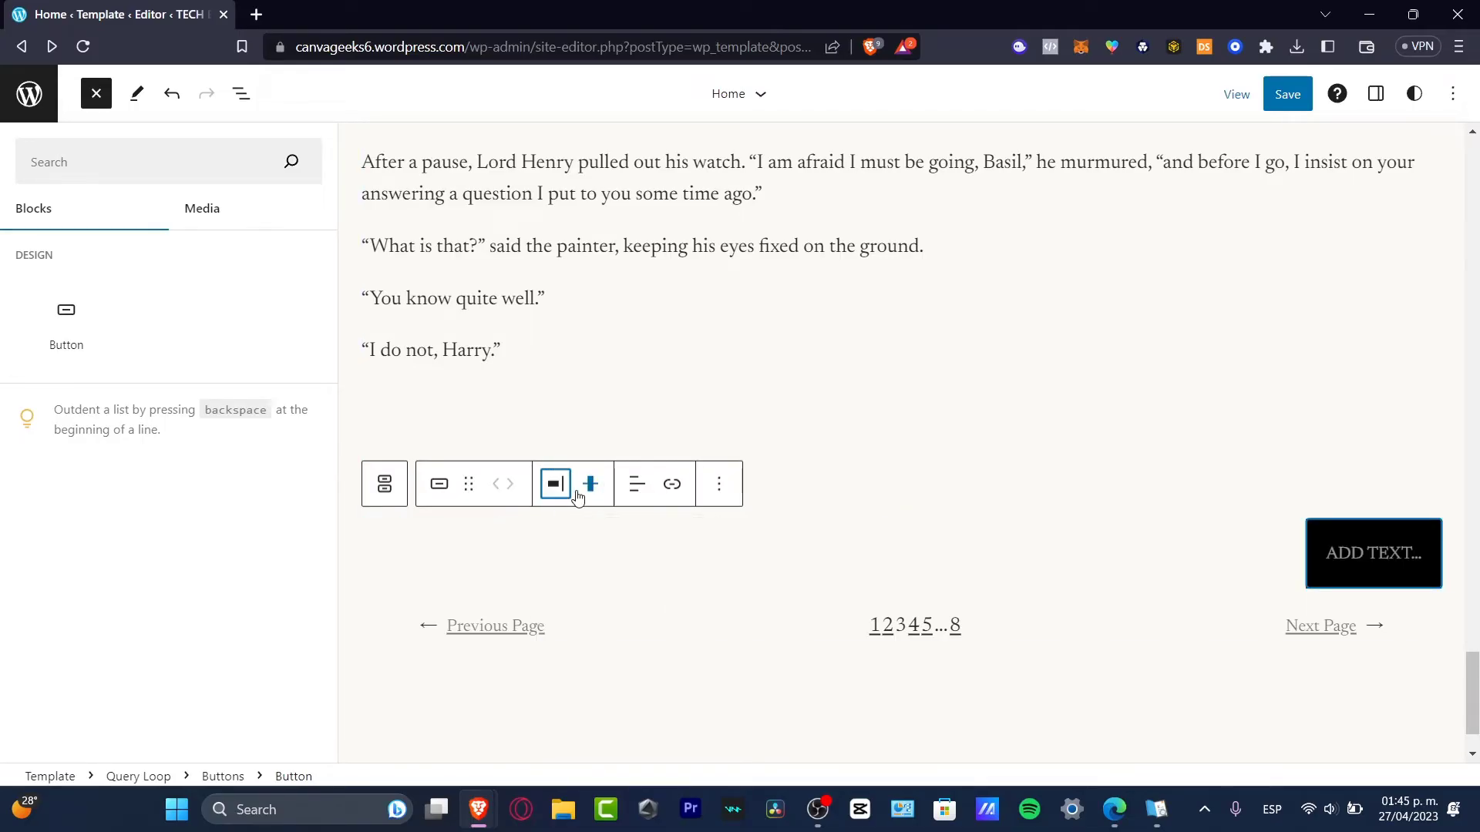
pyautogui.click(562, 486)
pyautogui.click(678, 583)
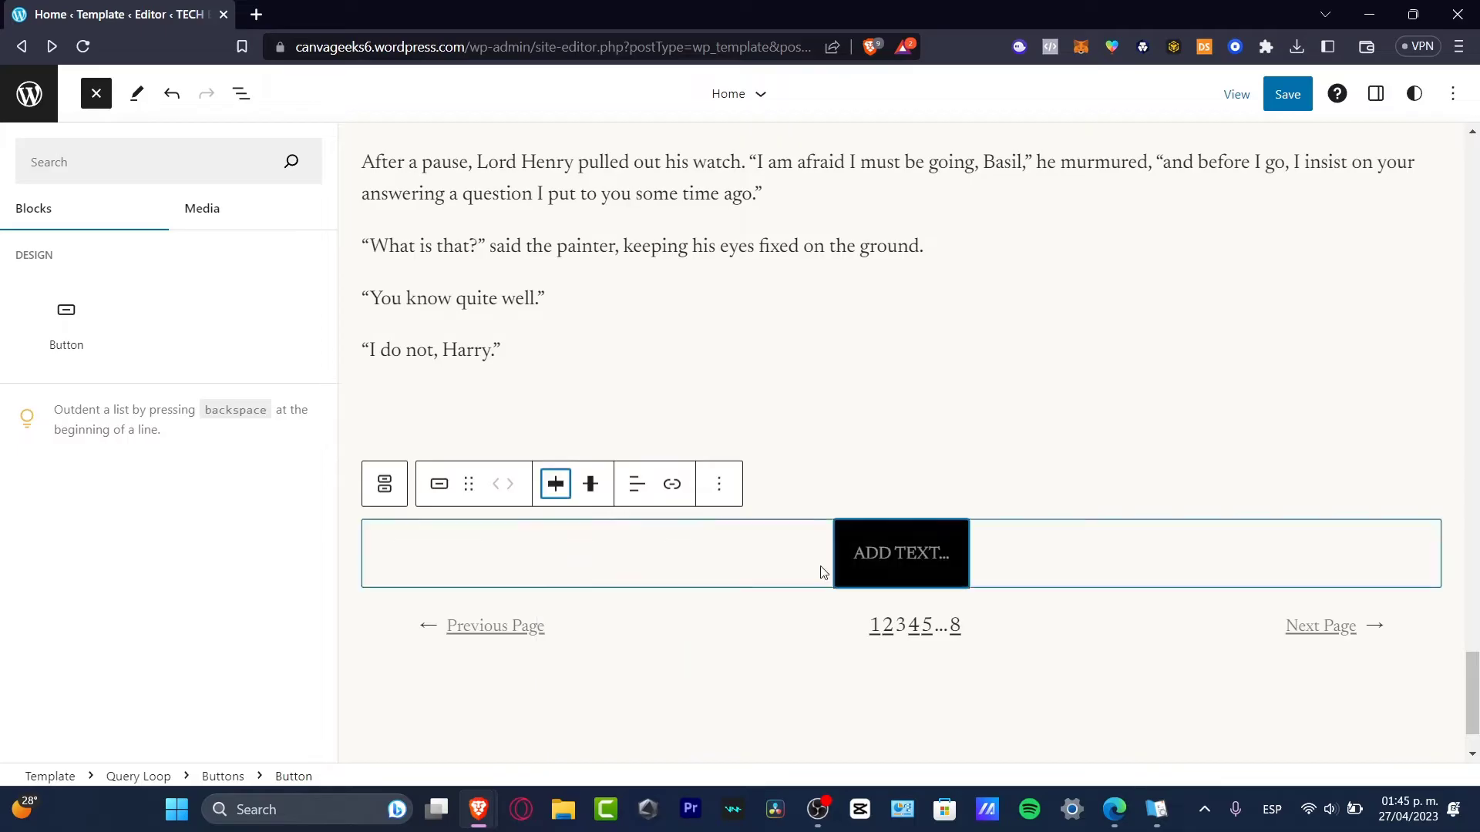
# Label the button 'LEARN MORE' and close the block inserter
pyautogui.click(923, 563)
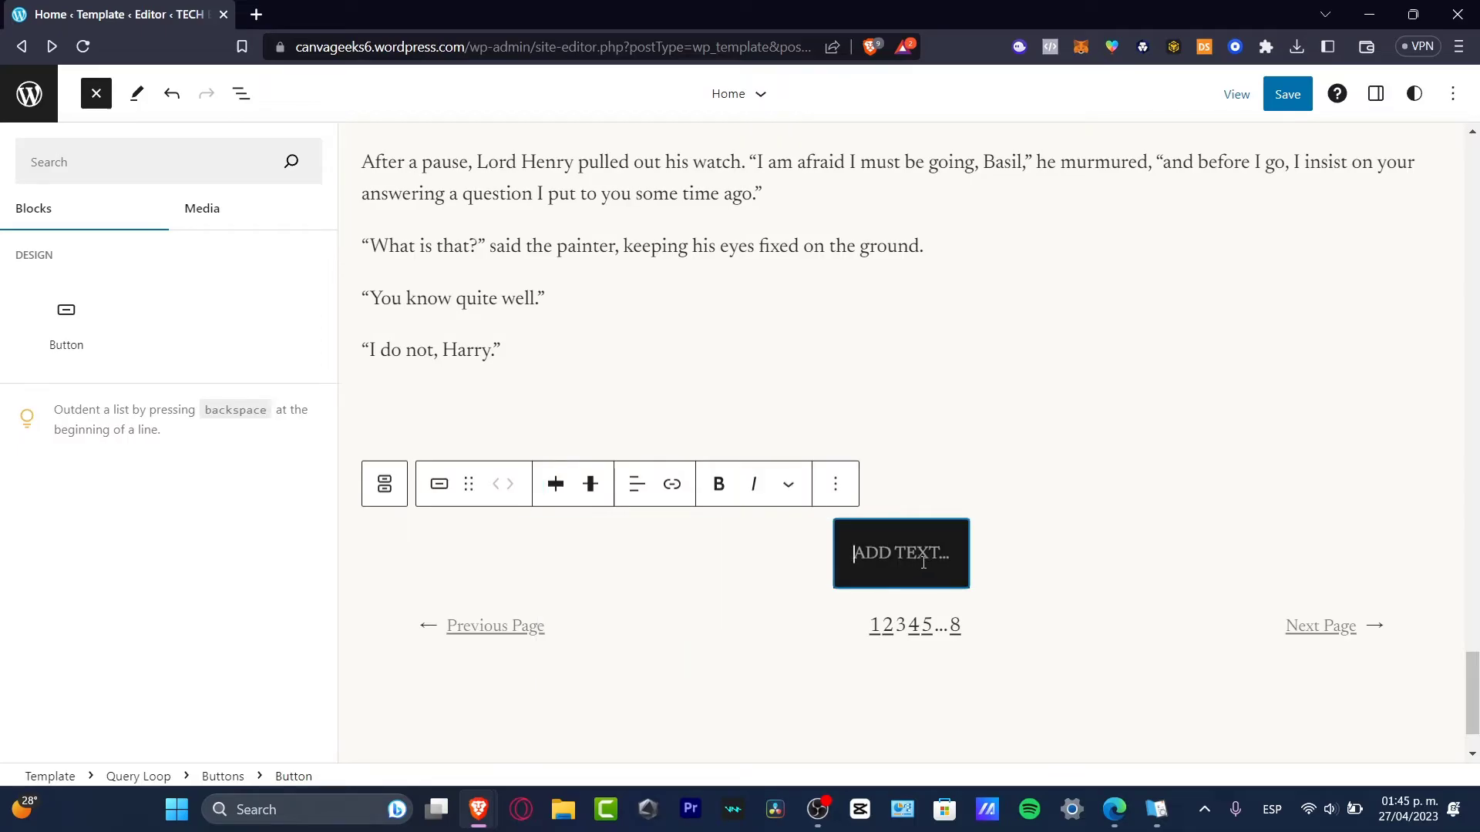
pyautogui.write('LEARN MORE')
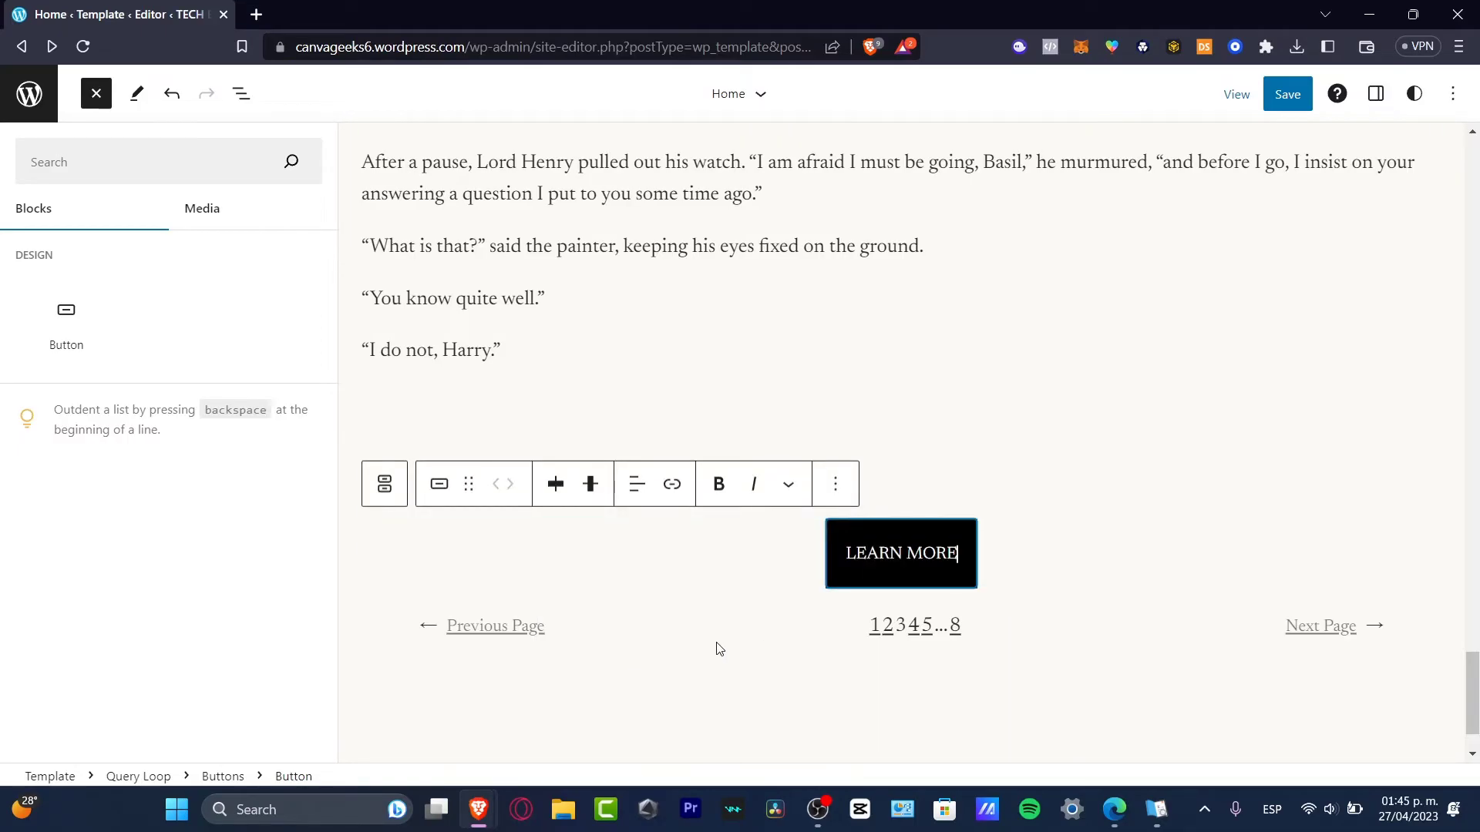
pyautogui.click(207, 209)
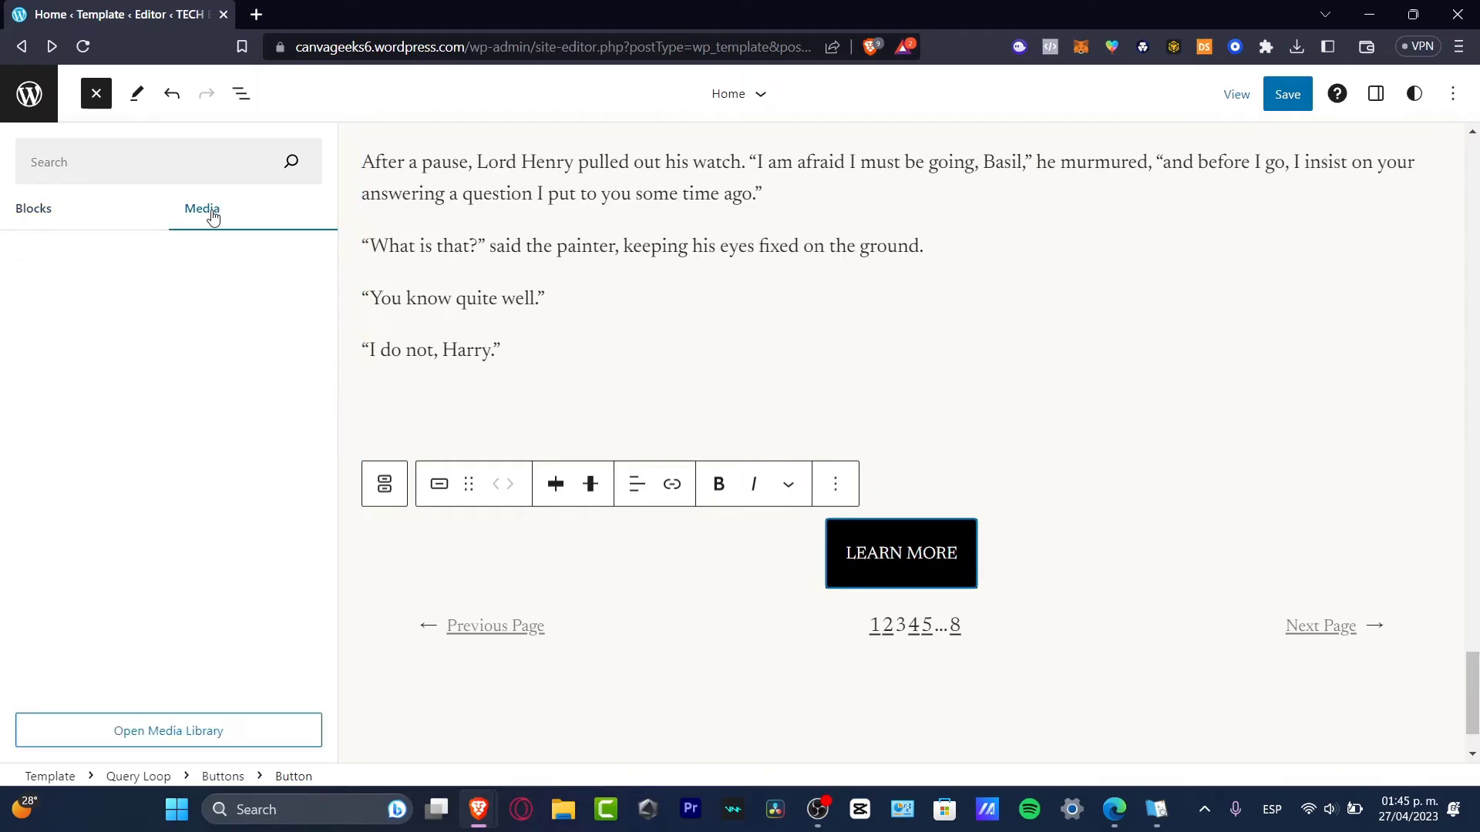
pyautogui.click(1016, 643)
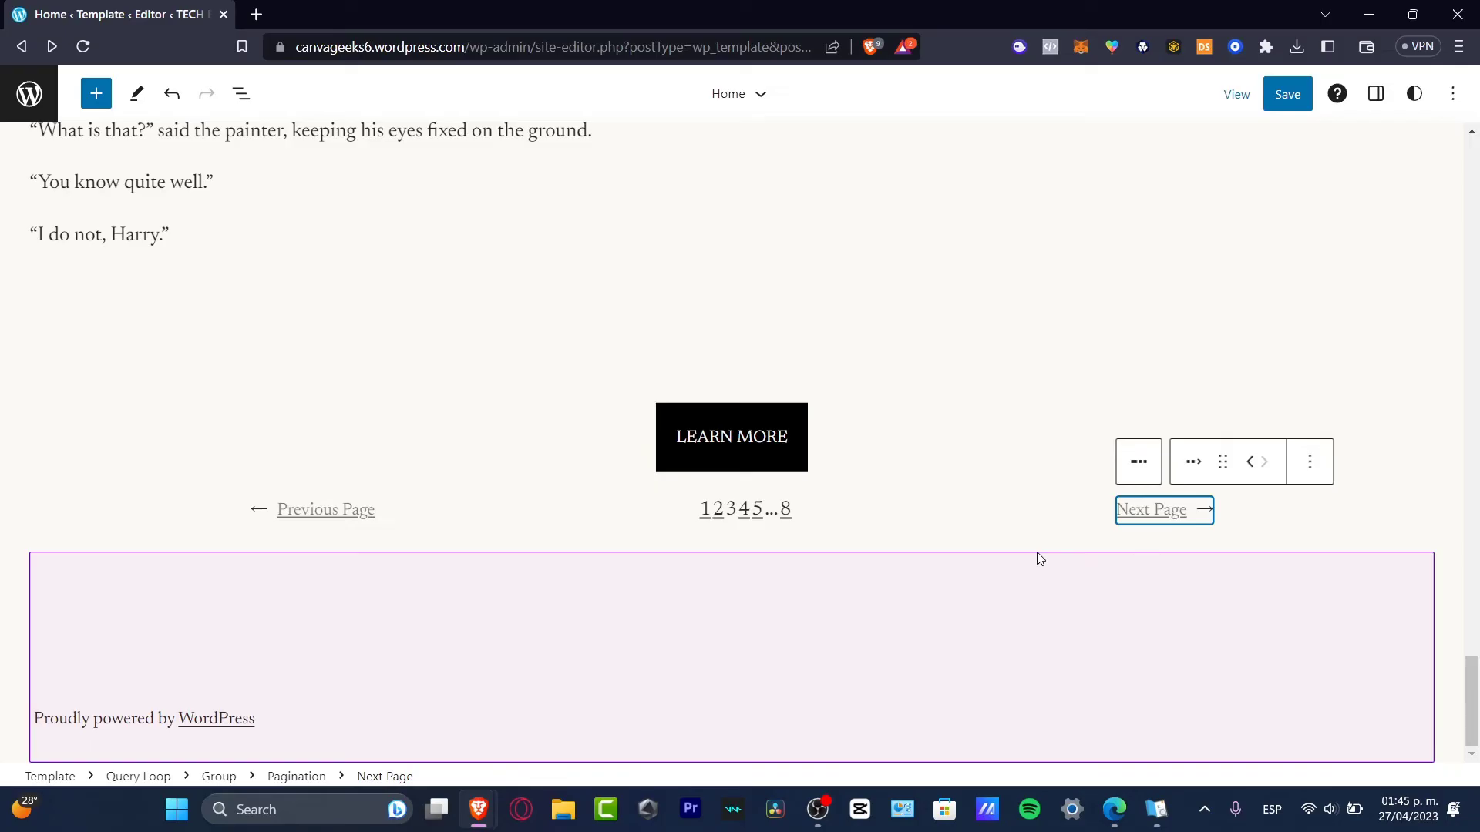
# Upload the product image into the Gallery block
pyautogui.scroll(20, 1037, 555)
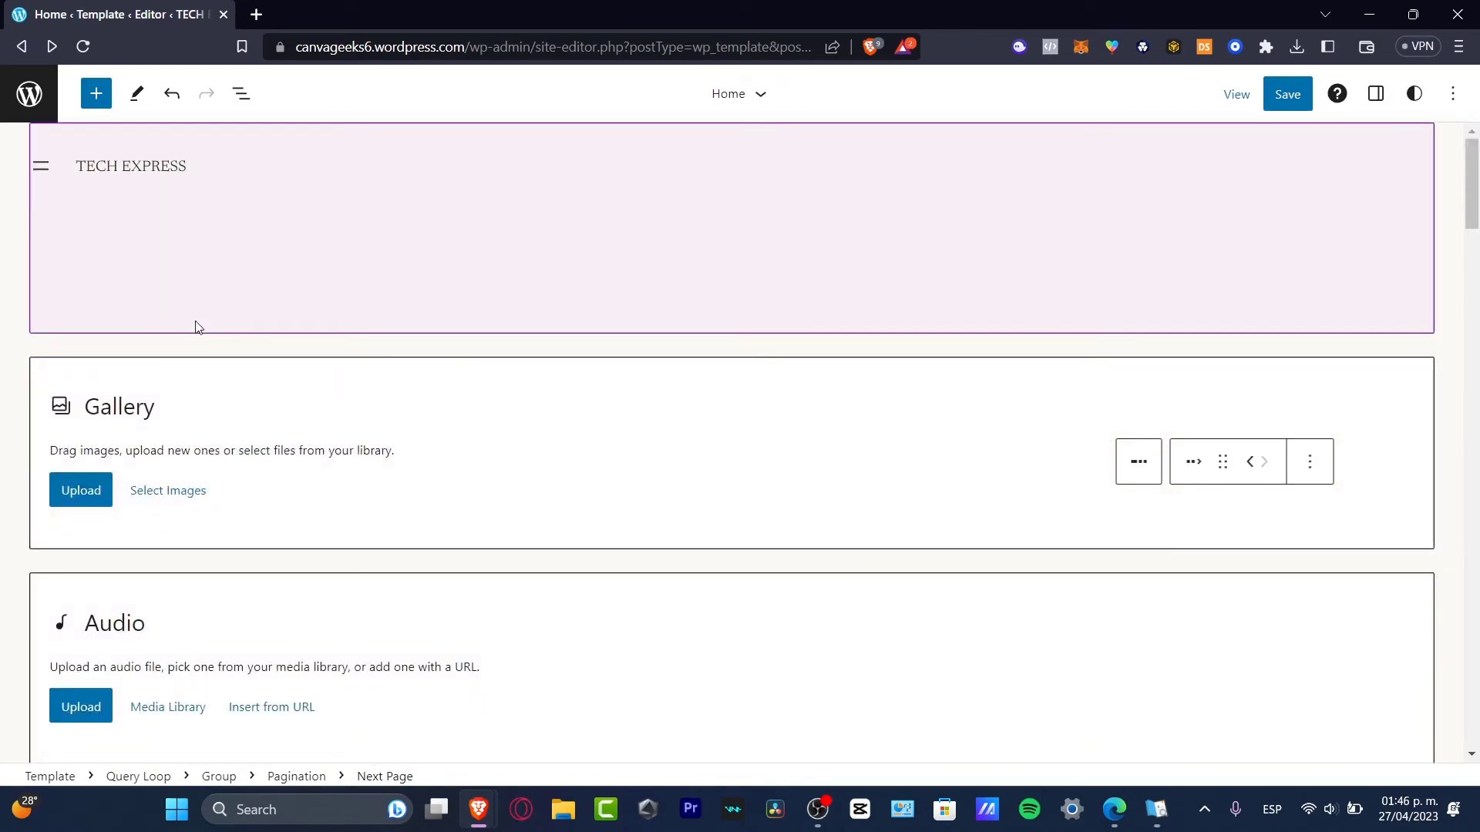
pyautogui.click(108, 486)
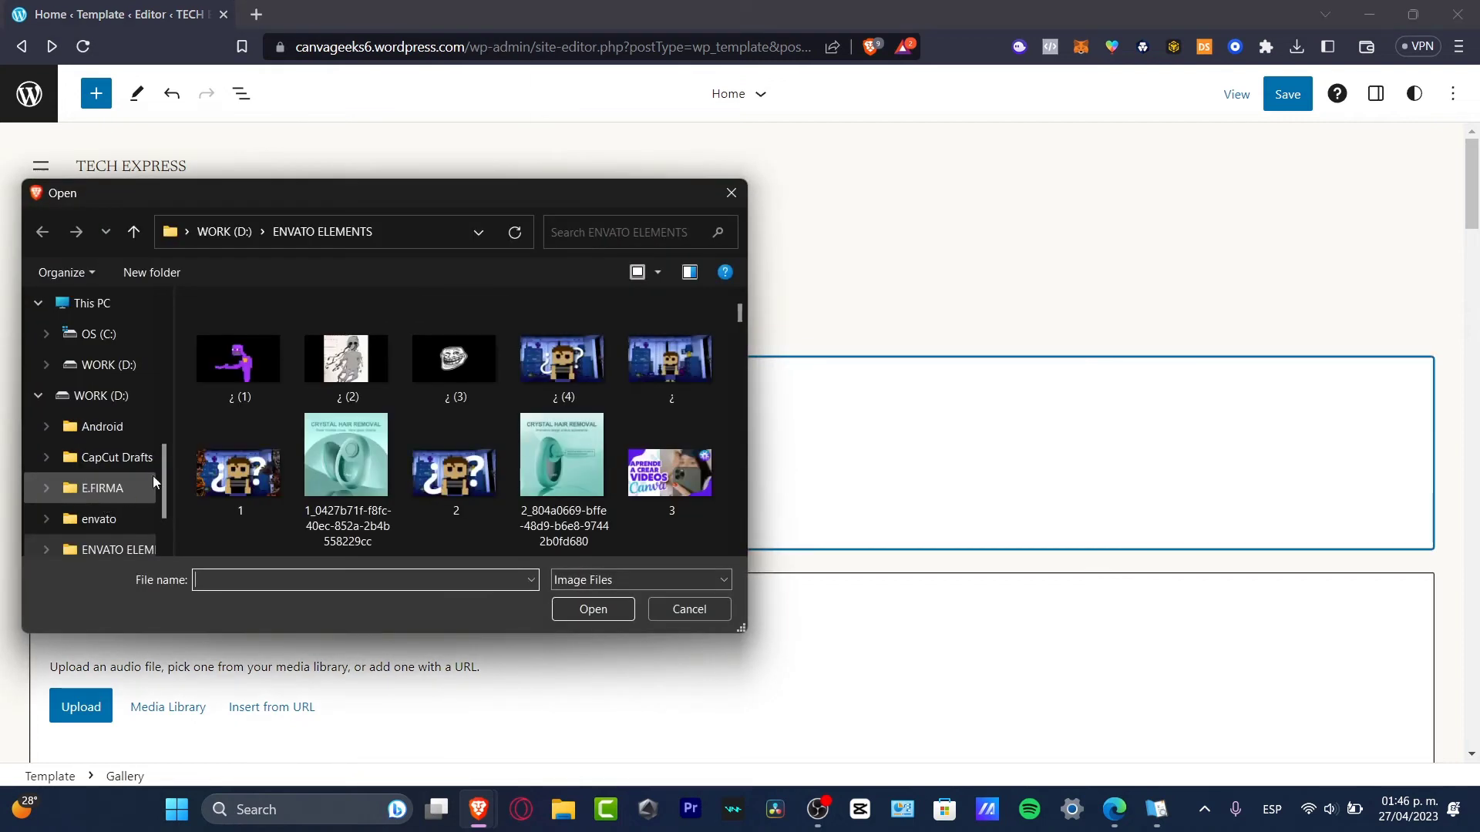
pyautogui.click(594, 541)
pyautogui.click(615, 613)
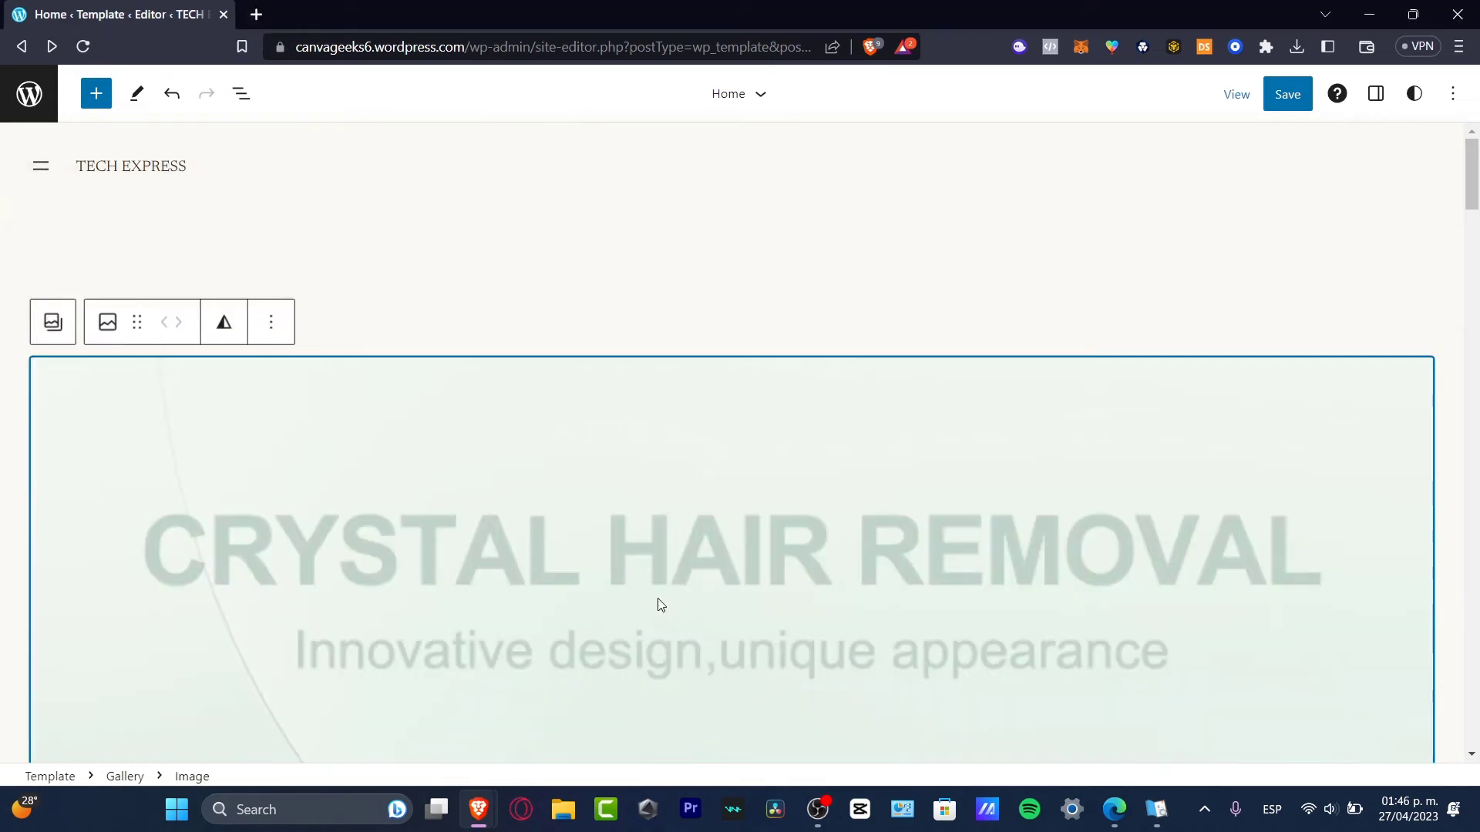
# Cancel the Audio block's file upload and select the Image Compare block
pyautogui.scroll(-15, 1000, 512)
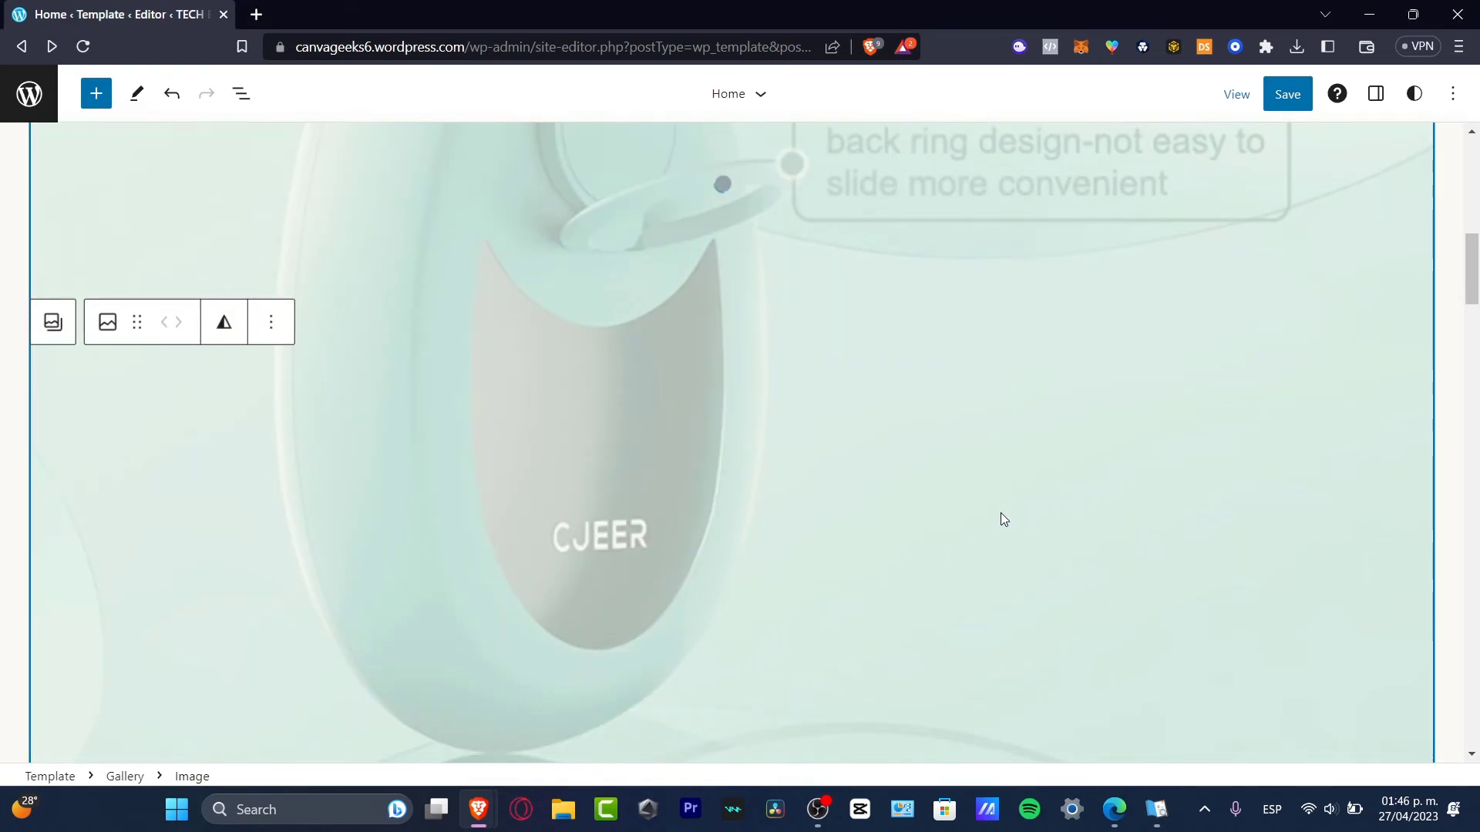
pyautogui.scroll(-7, 1001, 512)
pyautogui.scroll(3, 1000, 514)
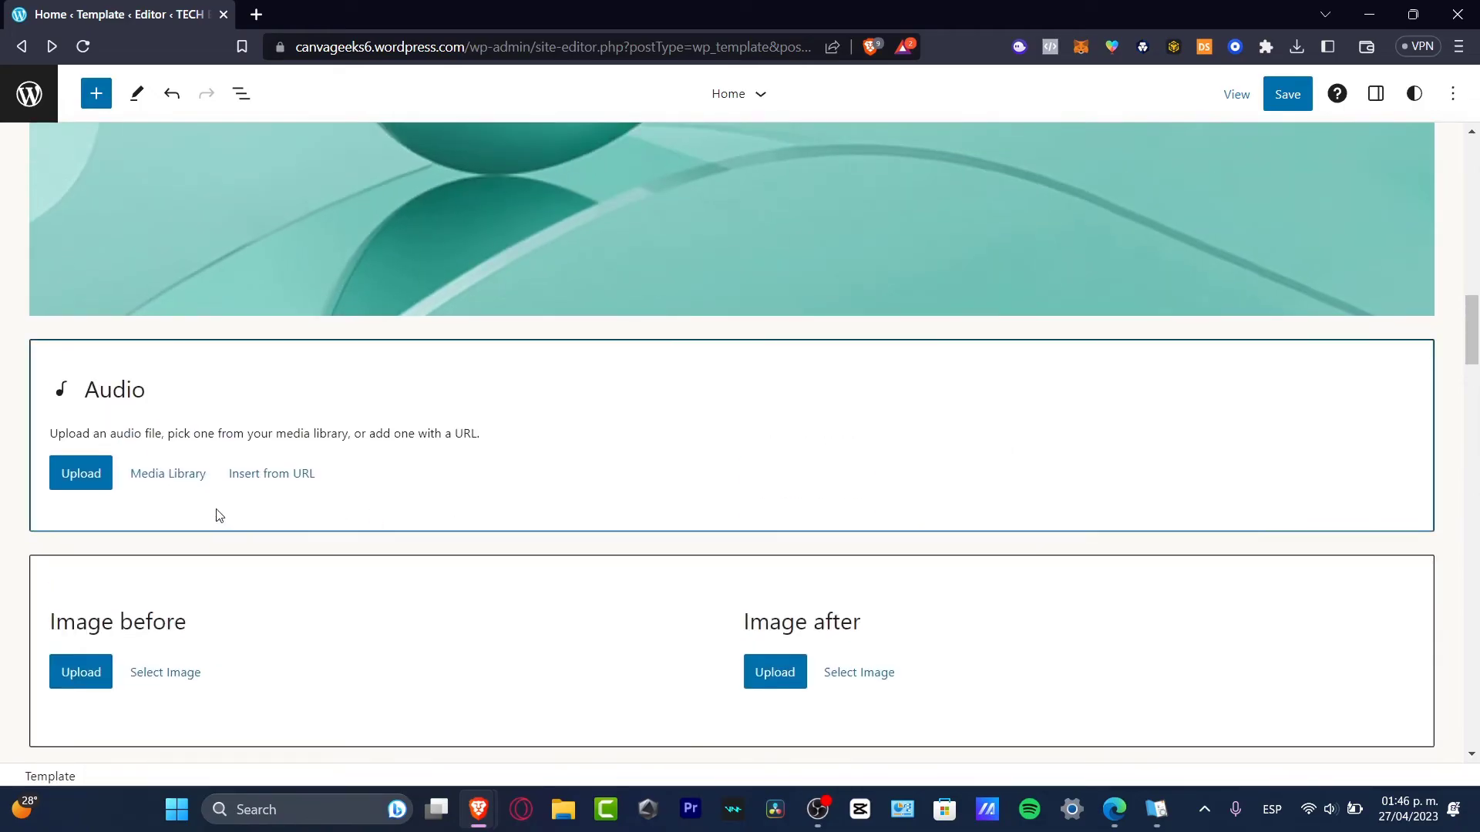
pyautogui.click(106, 485)
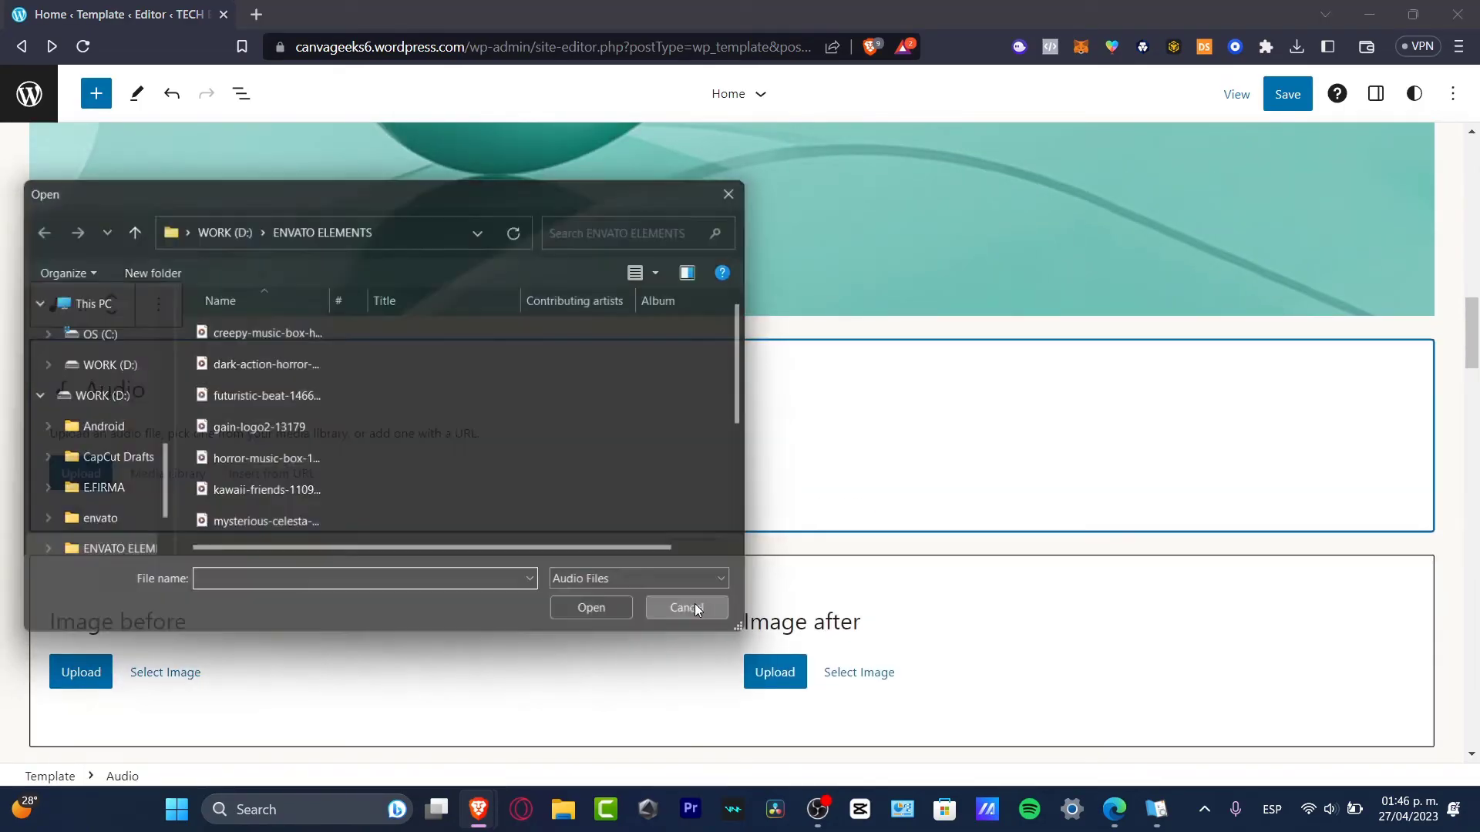
pyautogui.click(686, 608)
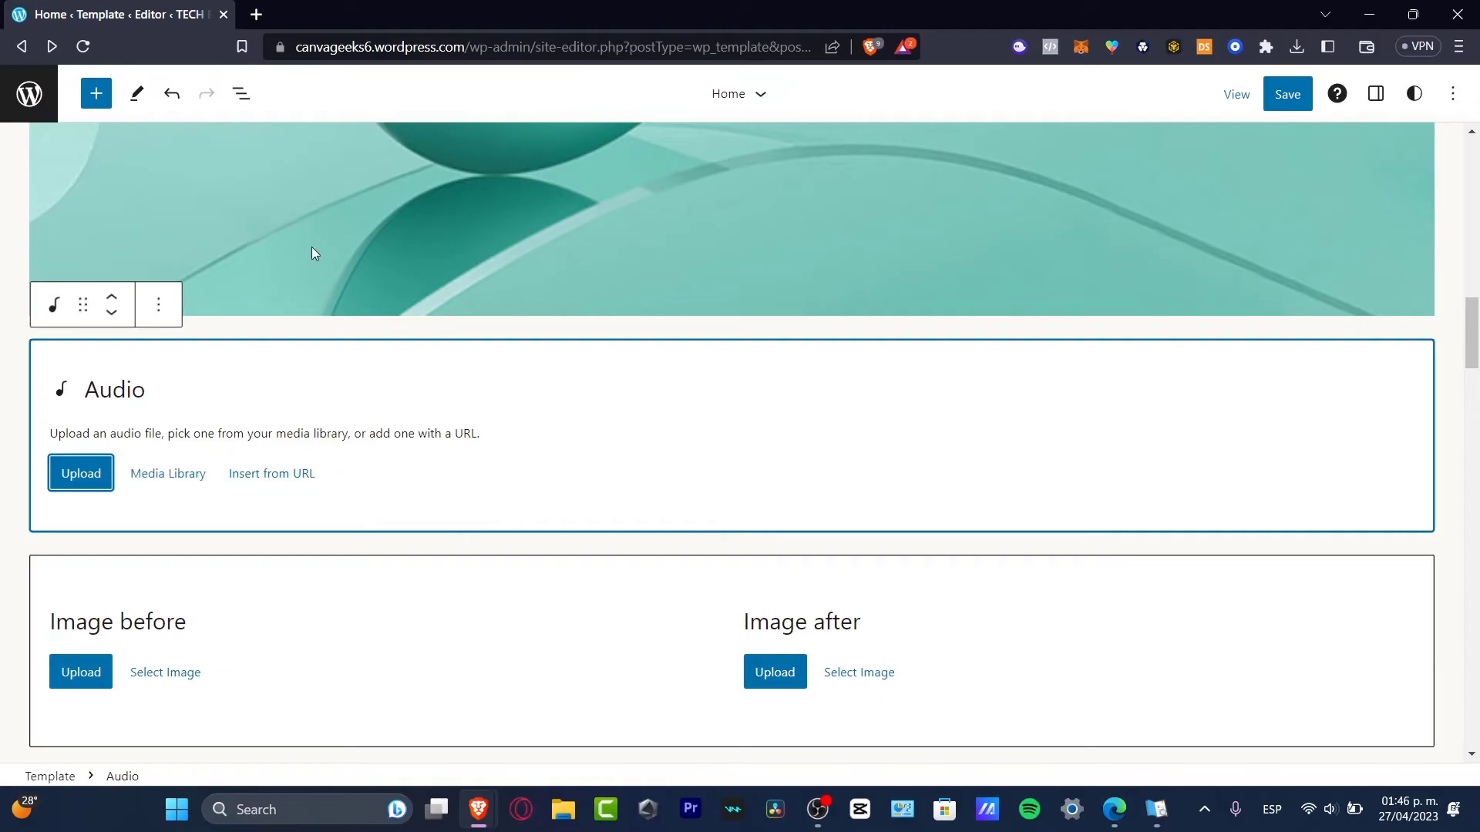
pyautogui.scroll(-5, 1092, 688)
pyautogui.click(1091, 688)
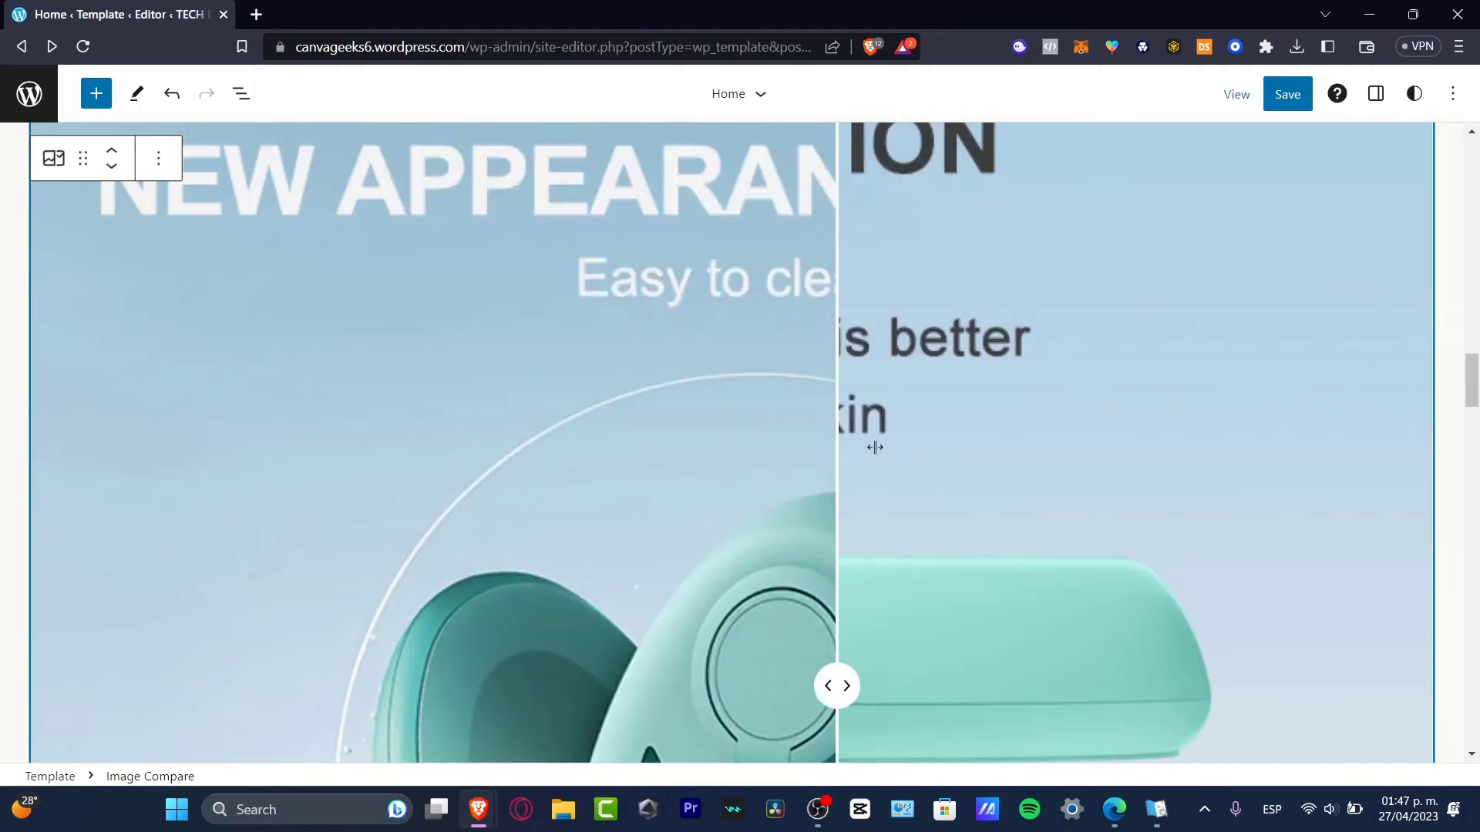
# Upload product images of the device in three colours into the Slideshow block
pyautogui.scroll(-15, 869, 347)
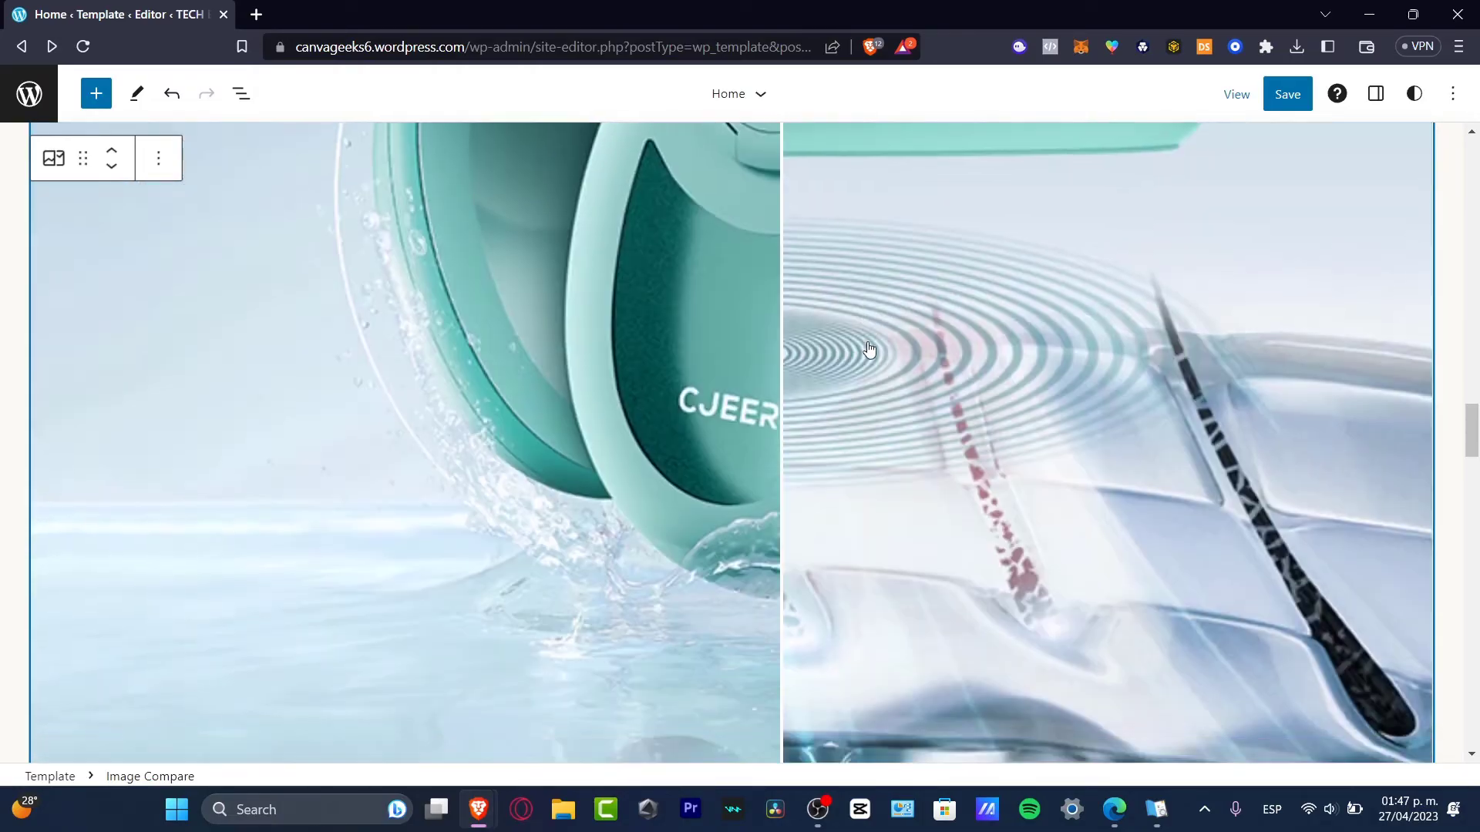
pyautogui.scroll(-20, 869, 347)
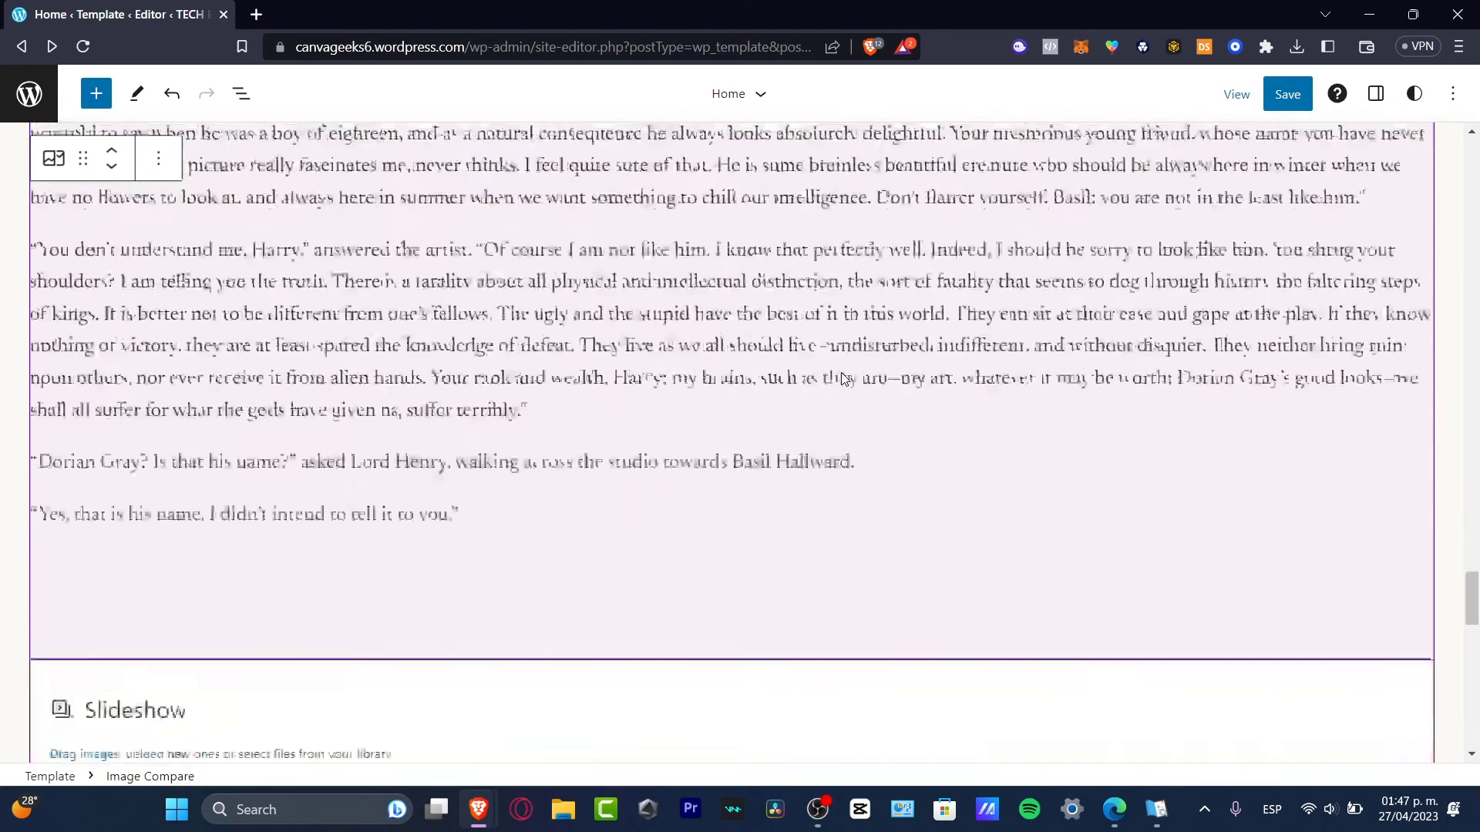
pyautogui.scroll(1, 844, 377)
pyautogui.scroll(3, 842, 378)
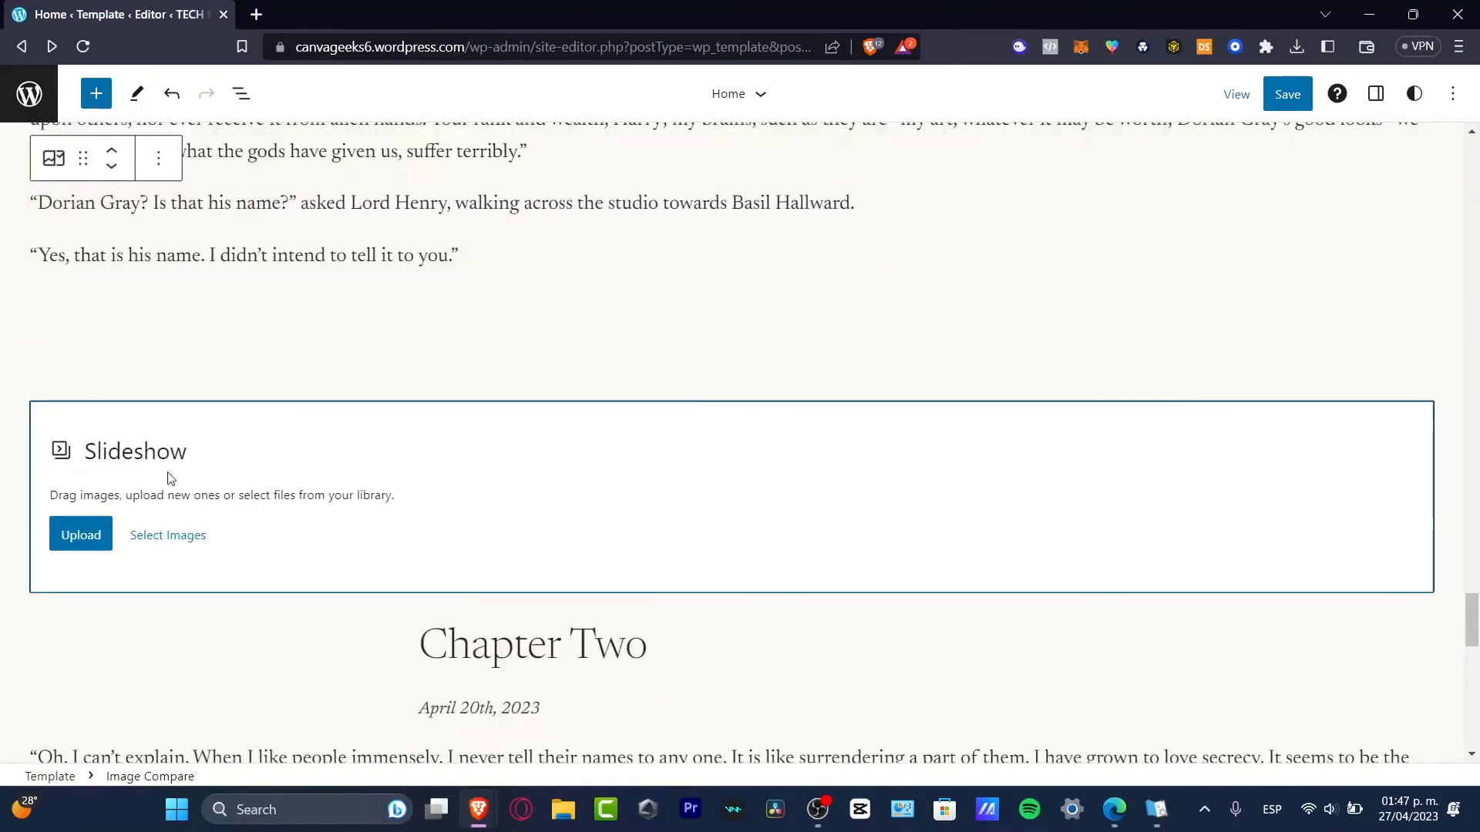
pyautogui.click(75, 537)
pyautogui.click(73, 512)
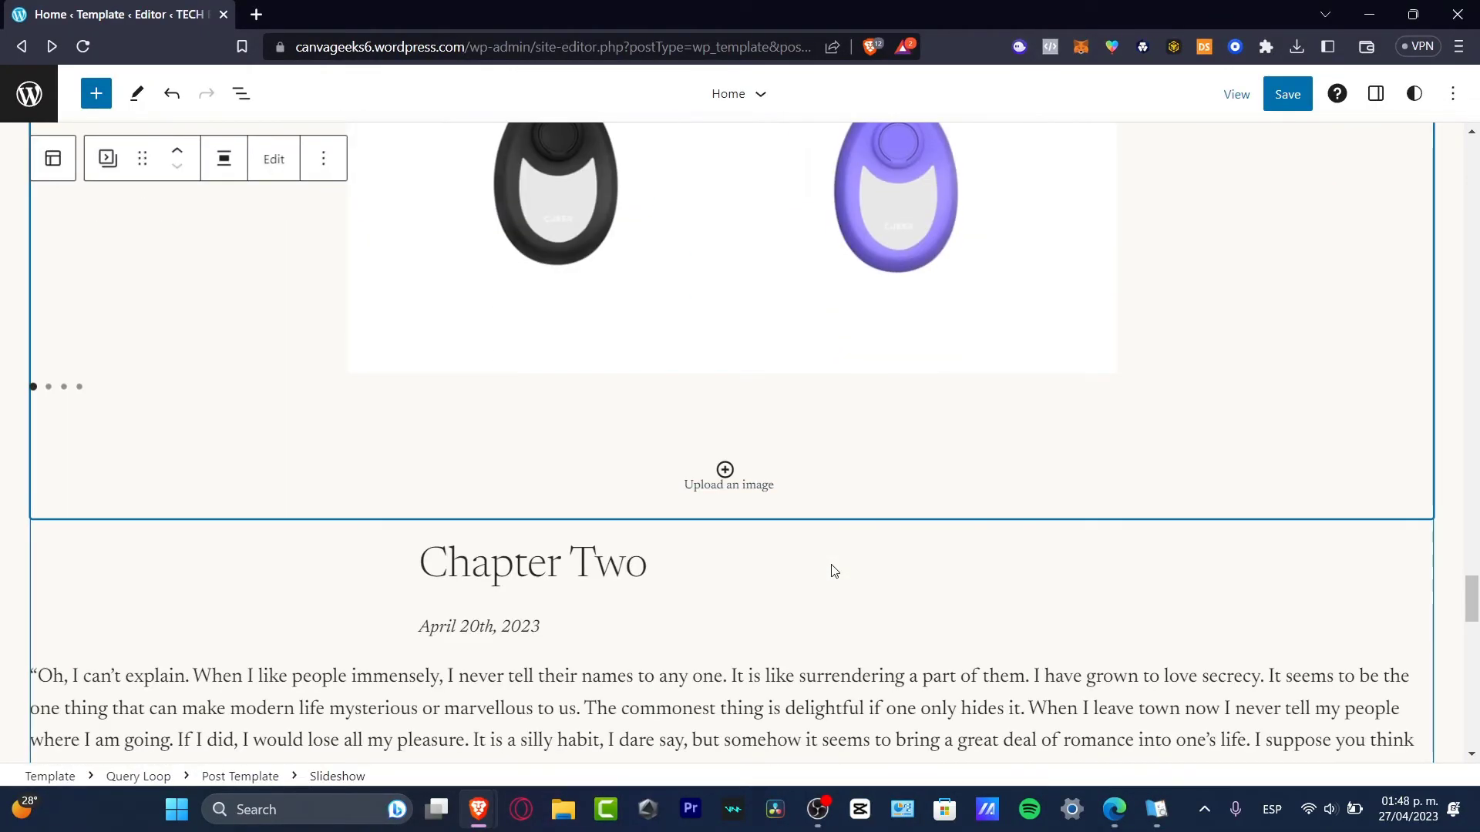
pyautogui.scroll(3, 1083, 433)
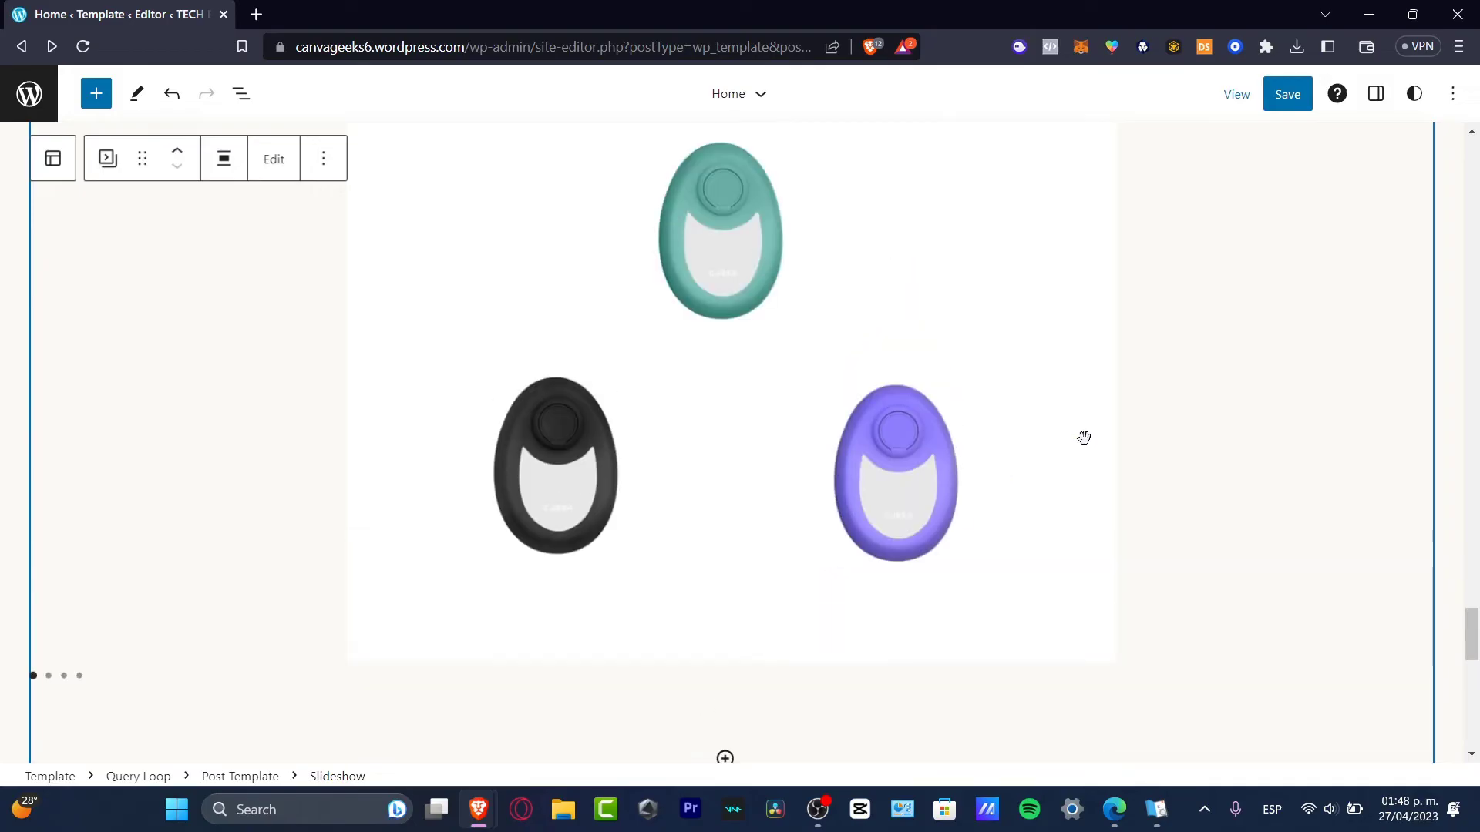
pyautogui.scroll(-6, 1110, 456)
pyautogui.scroll(-10, 1112, 464)
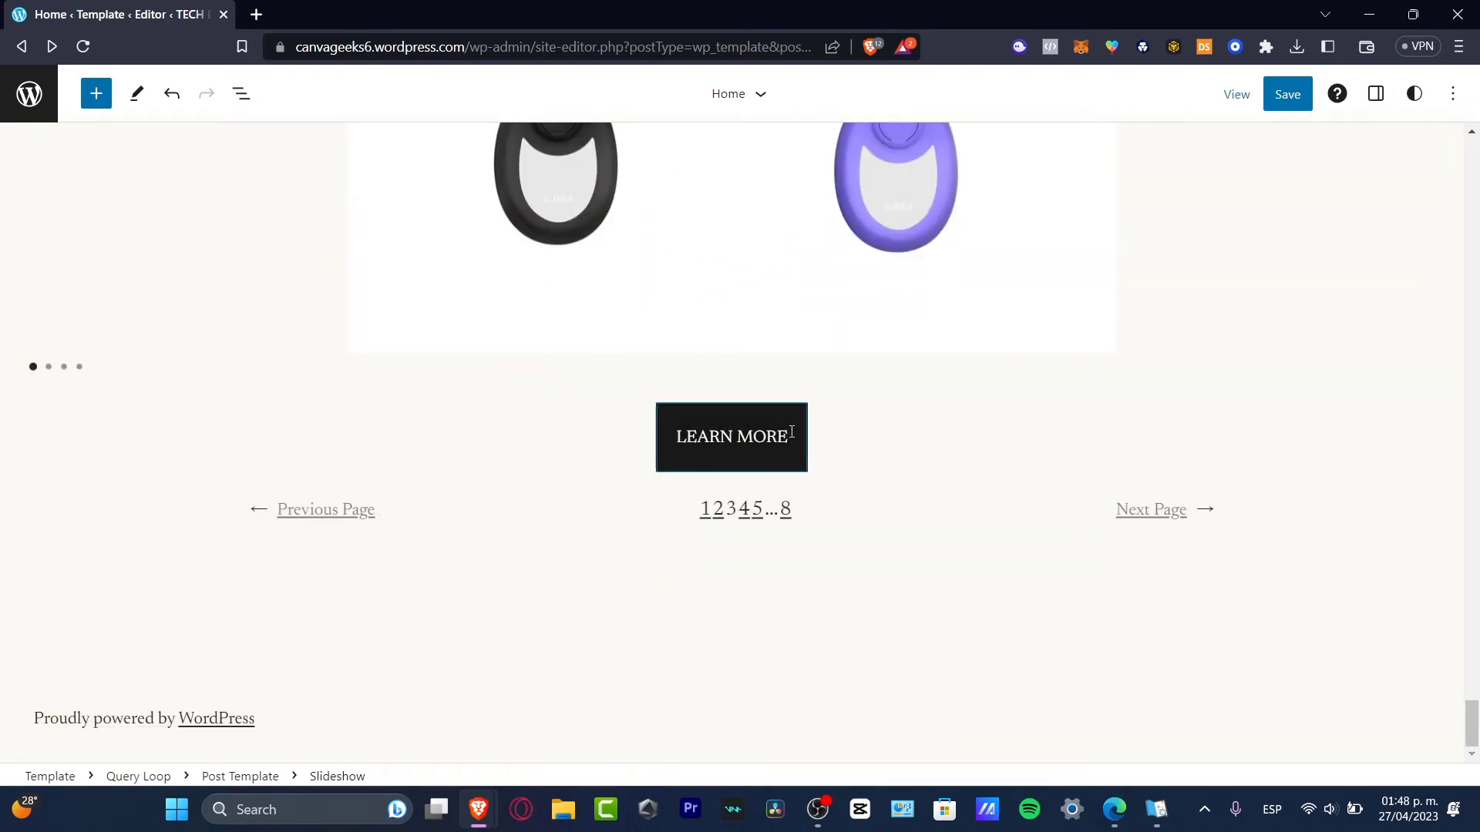
# Open an empty link field on the LEARN MORE button, then start a new browser tab
pyautogui.click(783, 436)
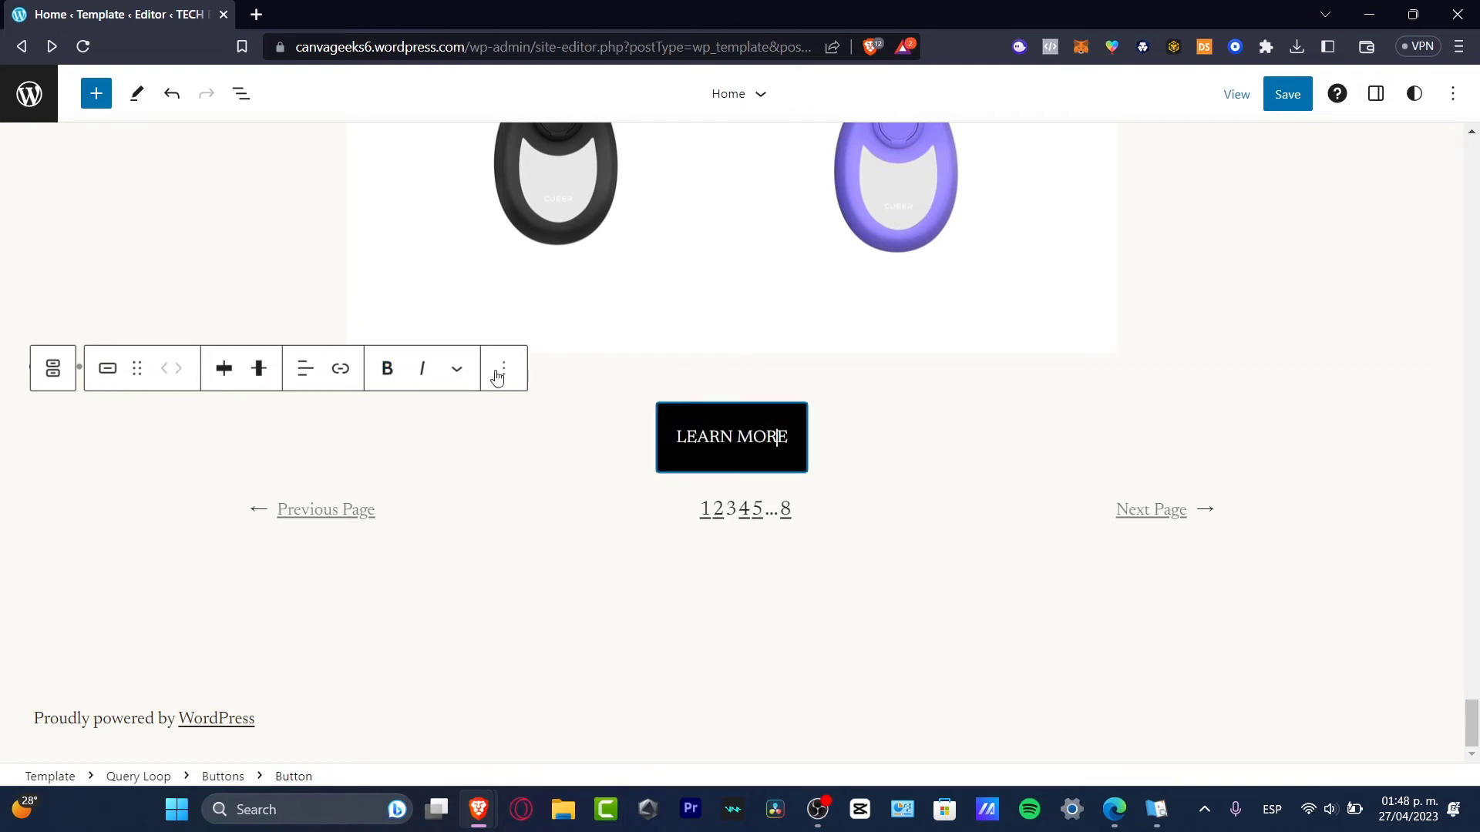
pyautogui.click(465, 373)
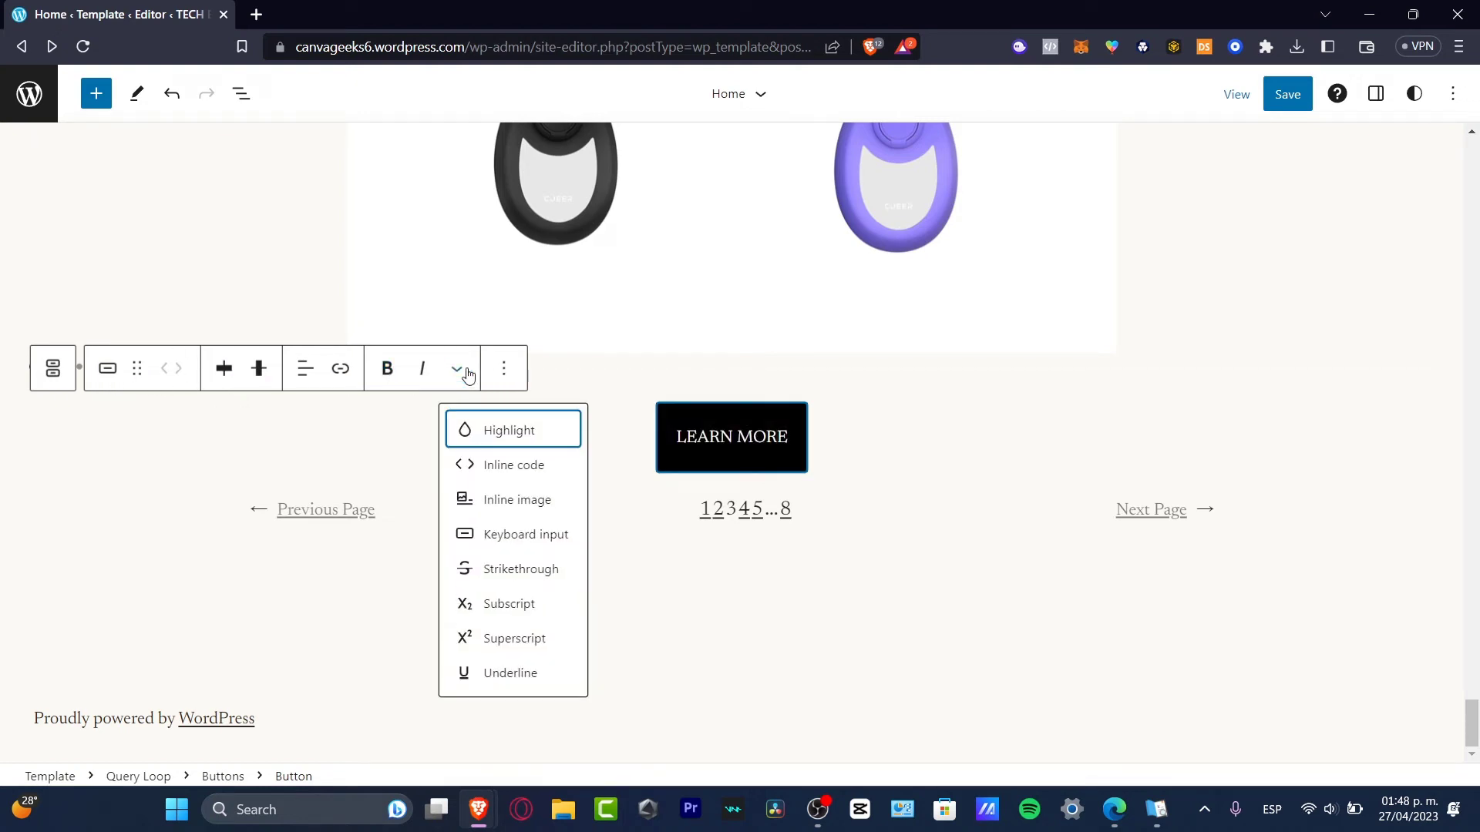
pyautogui.click(344, 372)
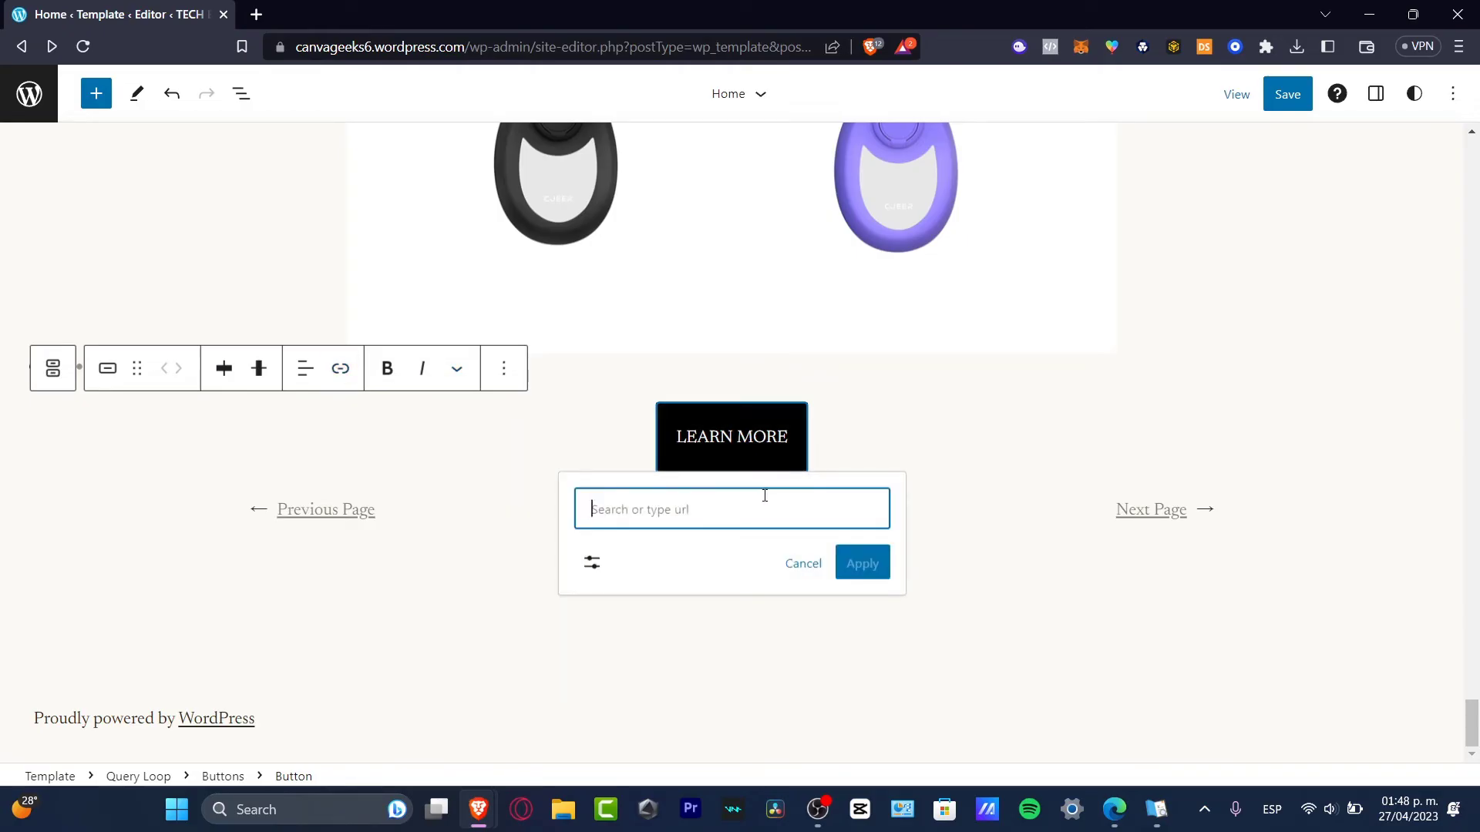
pyautogui.click(713, 510)
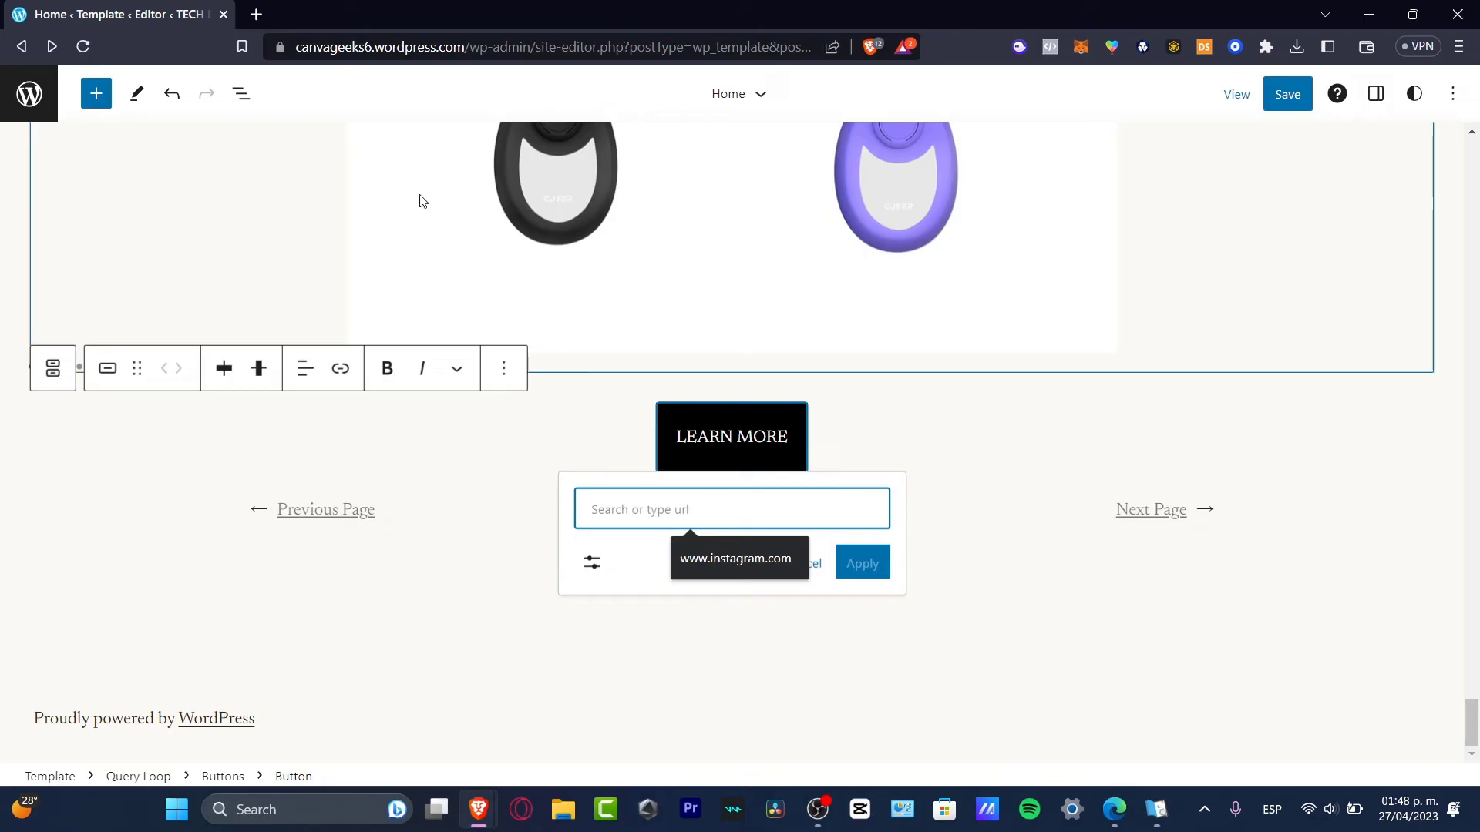
pyautogui.click(256, 15)
# Go to amazon.com and search for 'hair removal'
pyautogui.write('amazon')
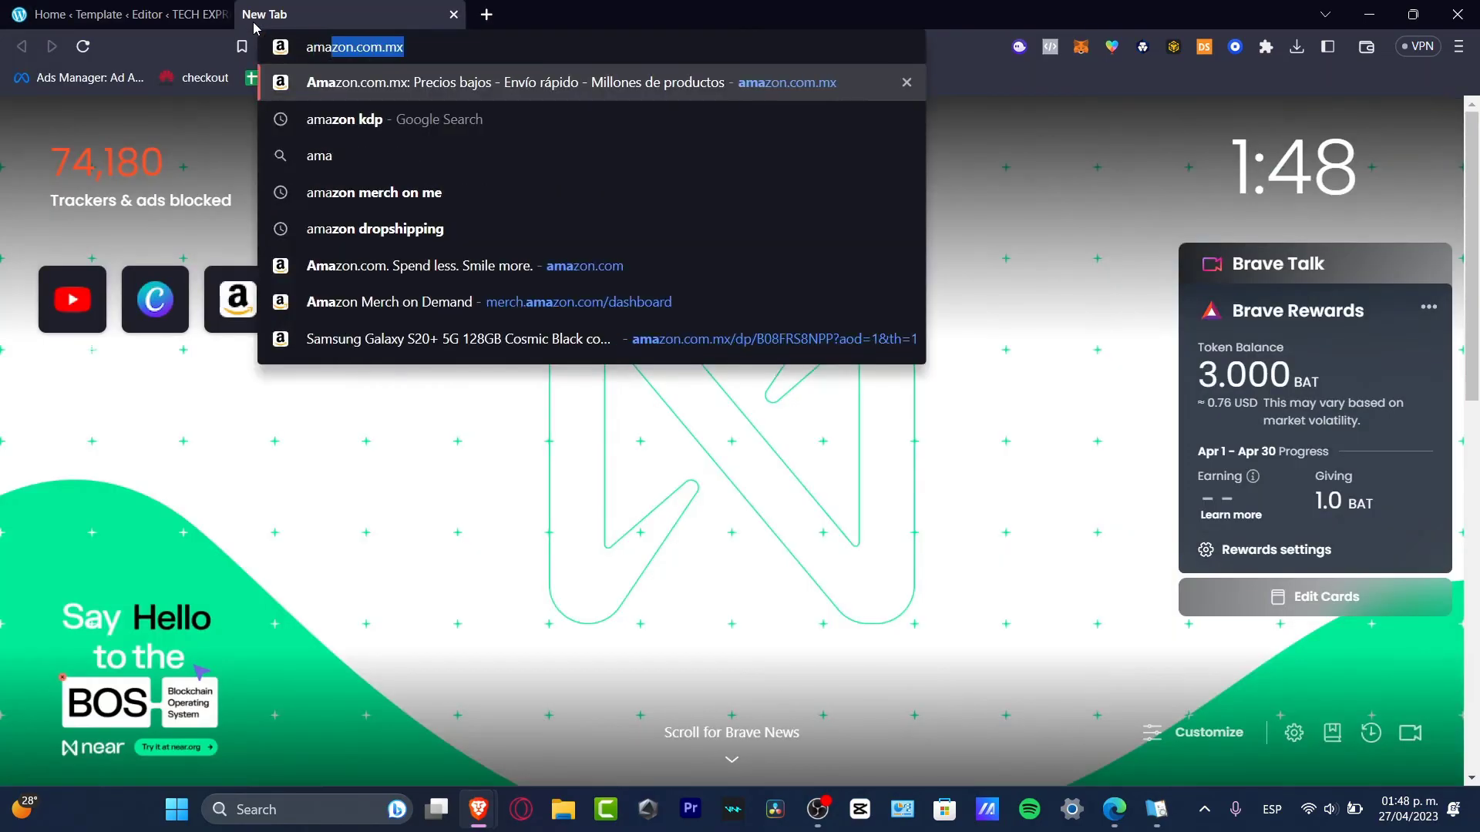
pyautogui.write('.com')
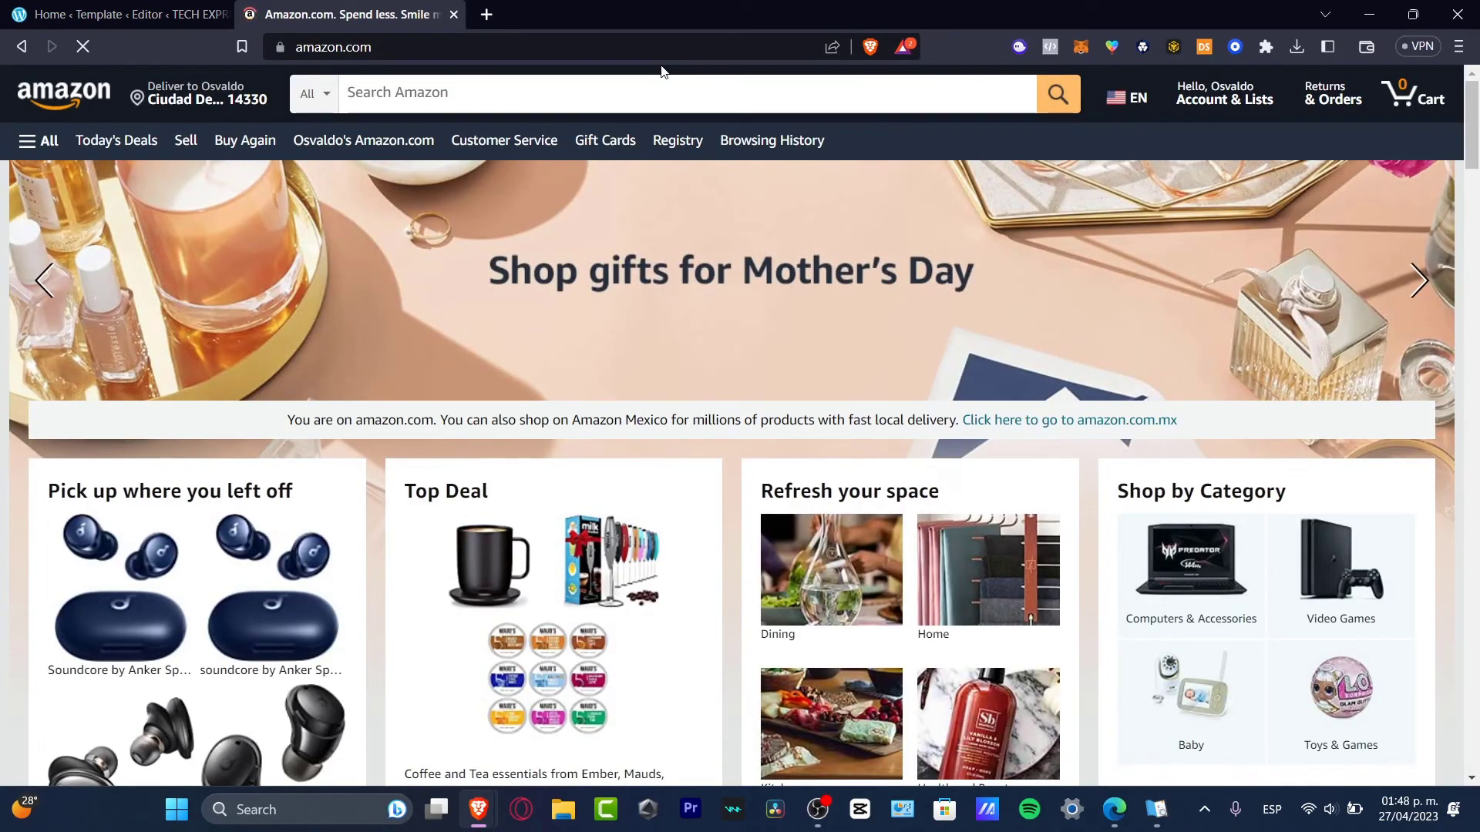
pyautogui.write('hair removal')
pyautogui.press('Return')
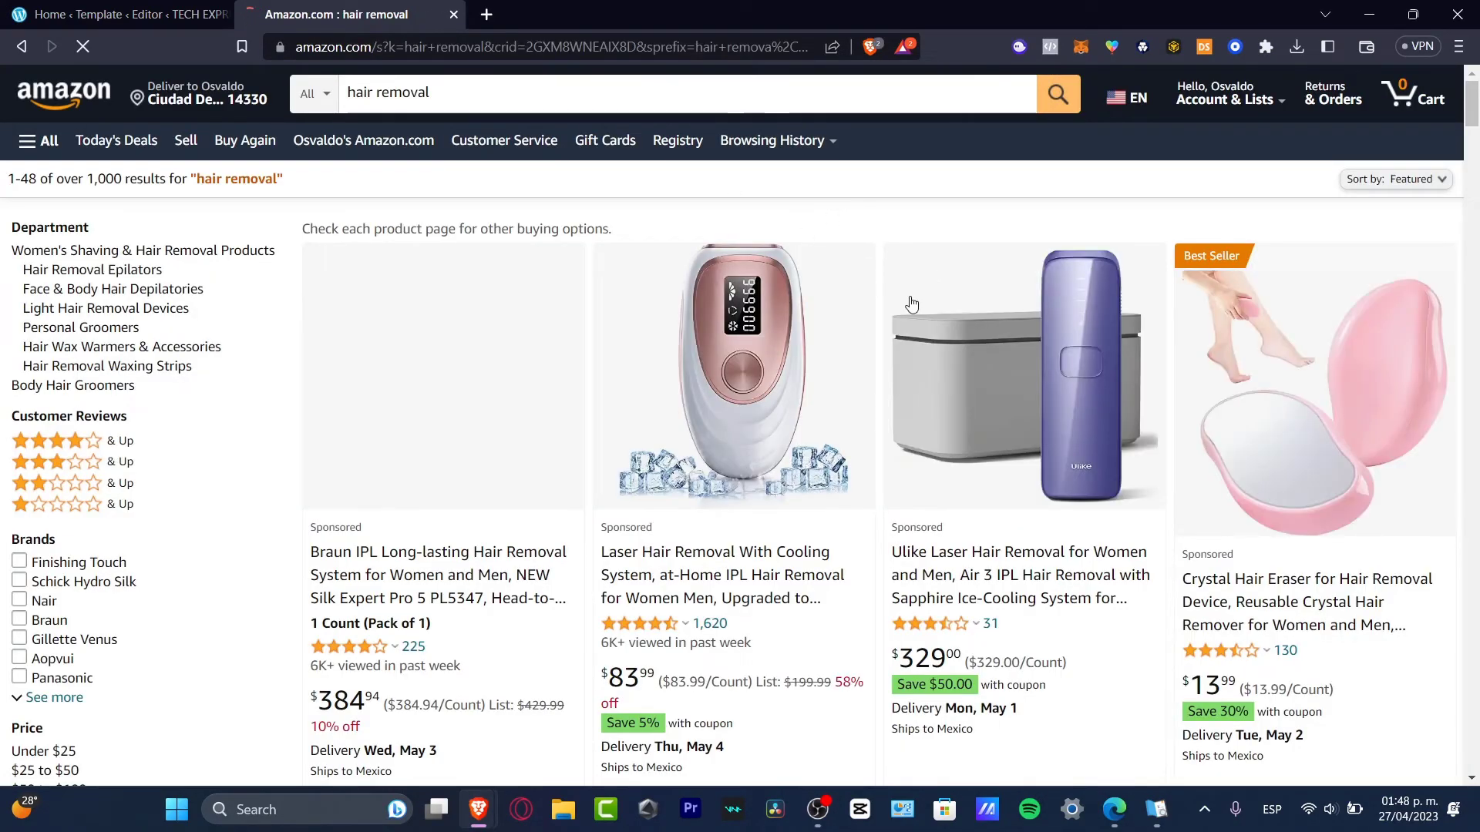
# Open the Braun IPL hair removal product page and select its web address
pyautogui.scroll(-6, 655, 377)
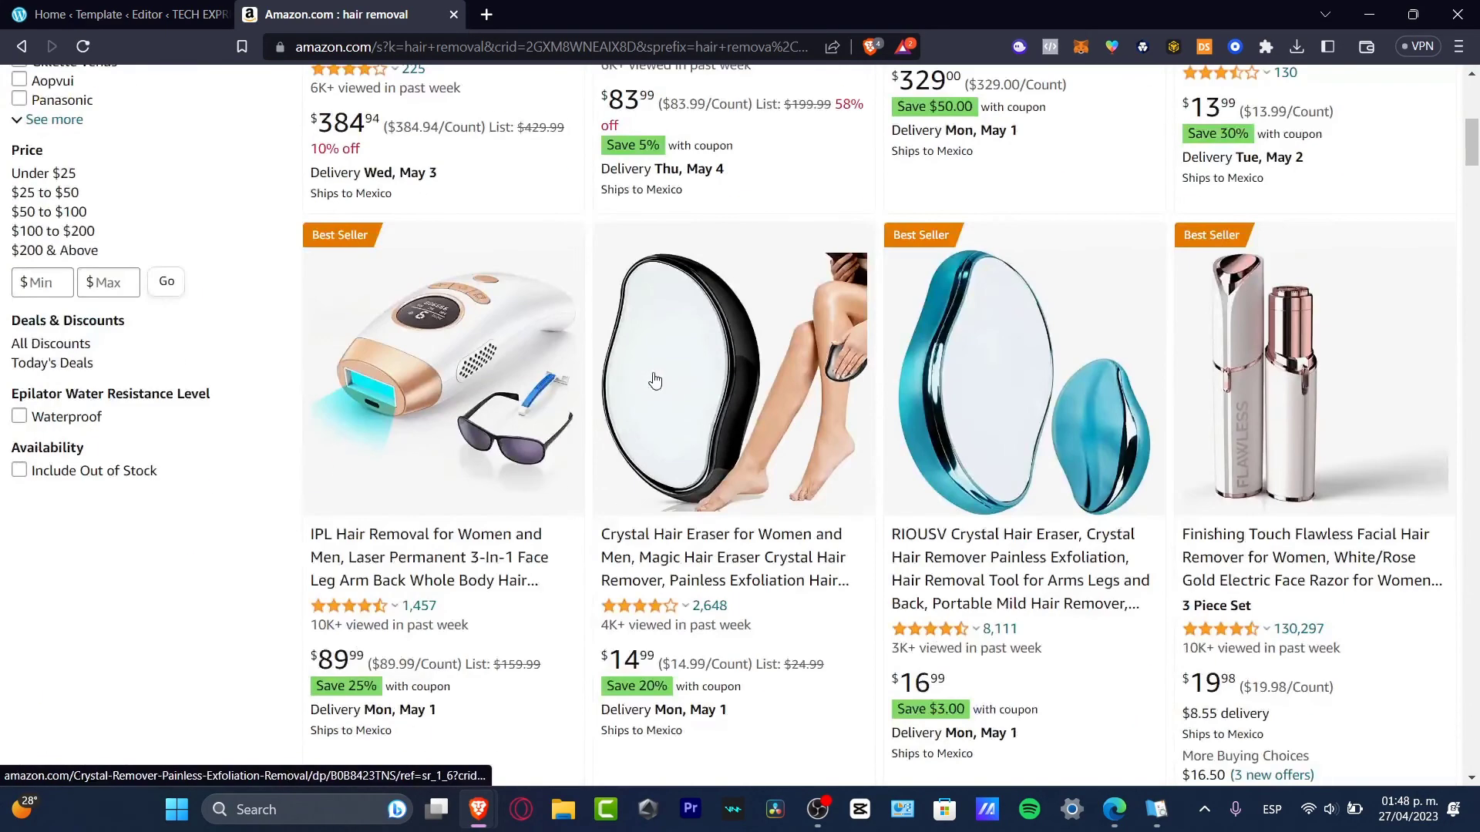
pyautogui.scroll(-5, 654, 380)
pyautogui.scroll(12, 651, 379)
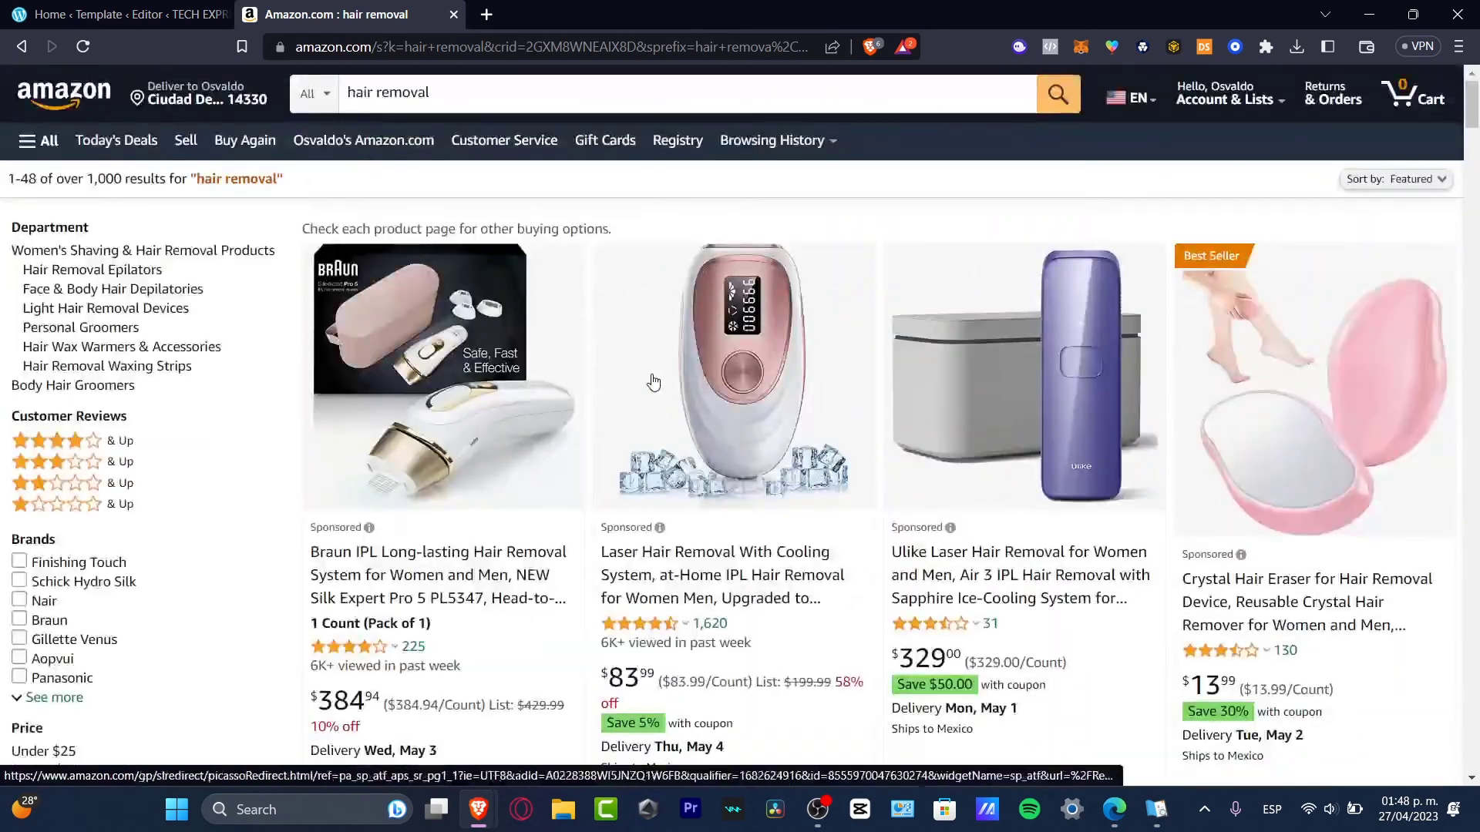
pyautogui.click(505, 322)
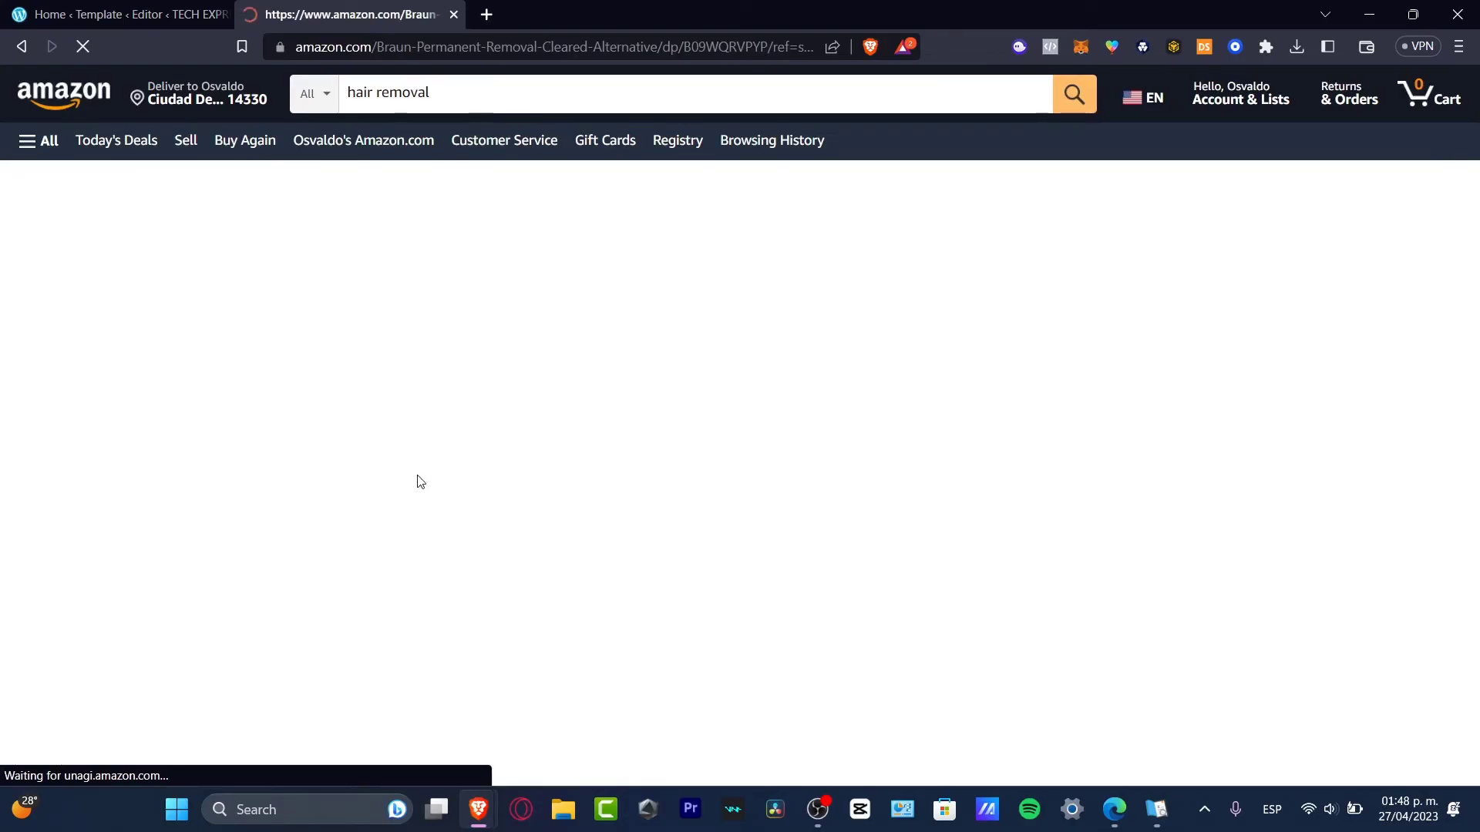
pyautogui.click(515, 57)
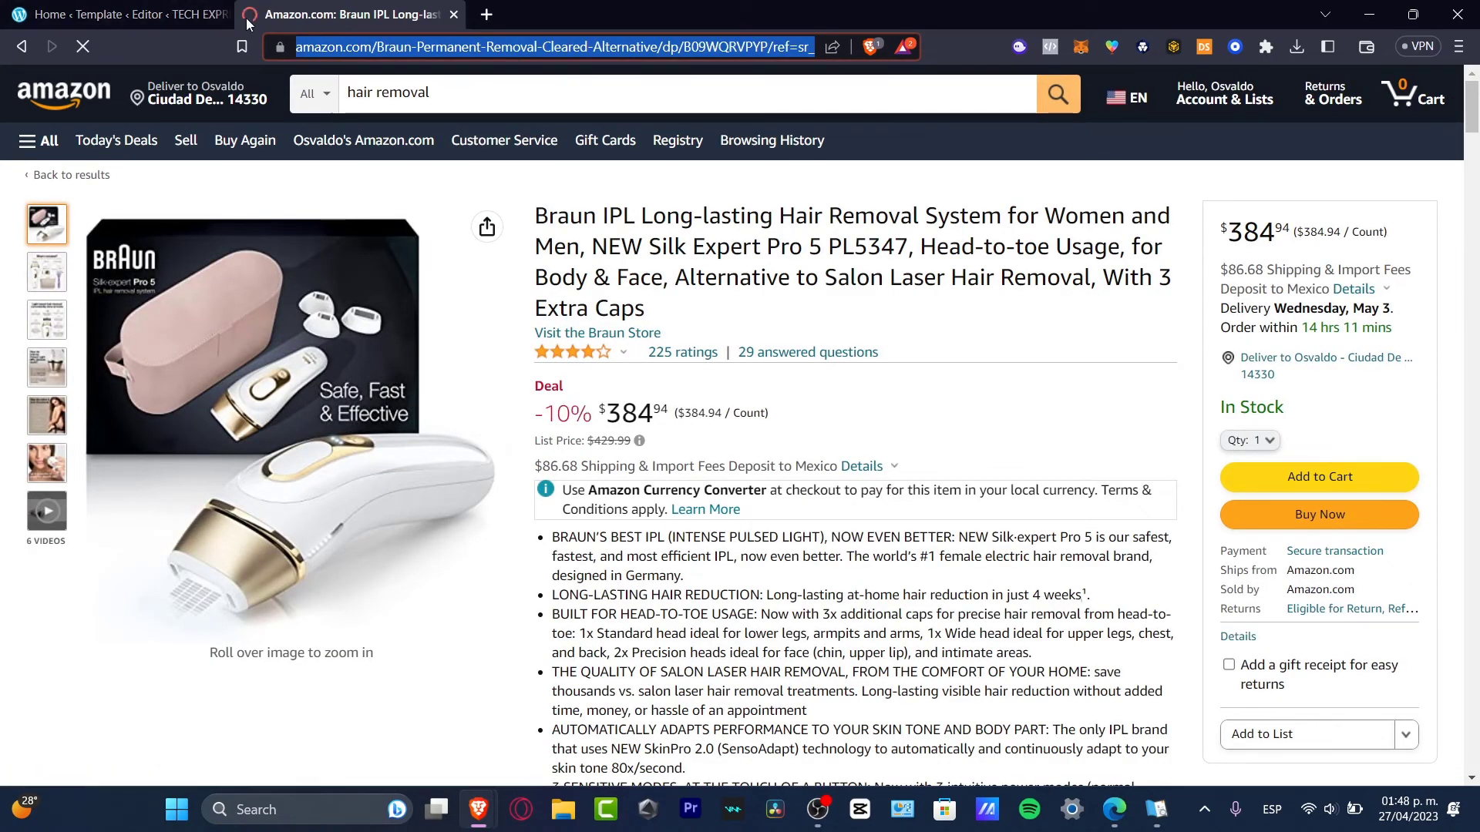
# Link the LEARN MORE button to the copied Braun Amazon product URL
pyautogui.click(450, 14)
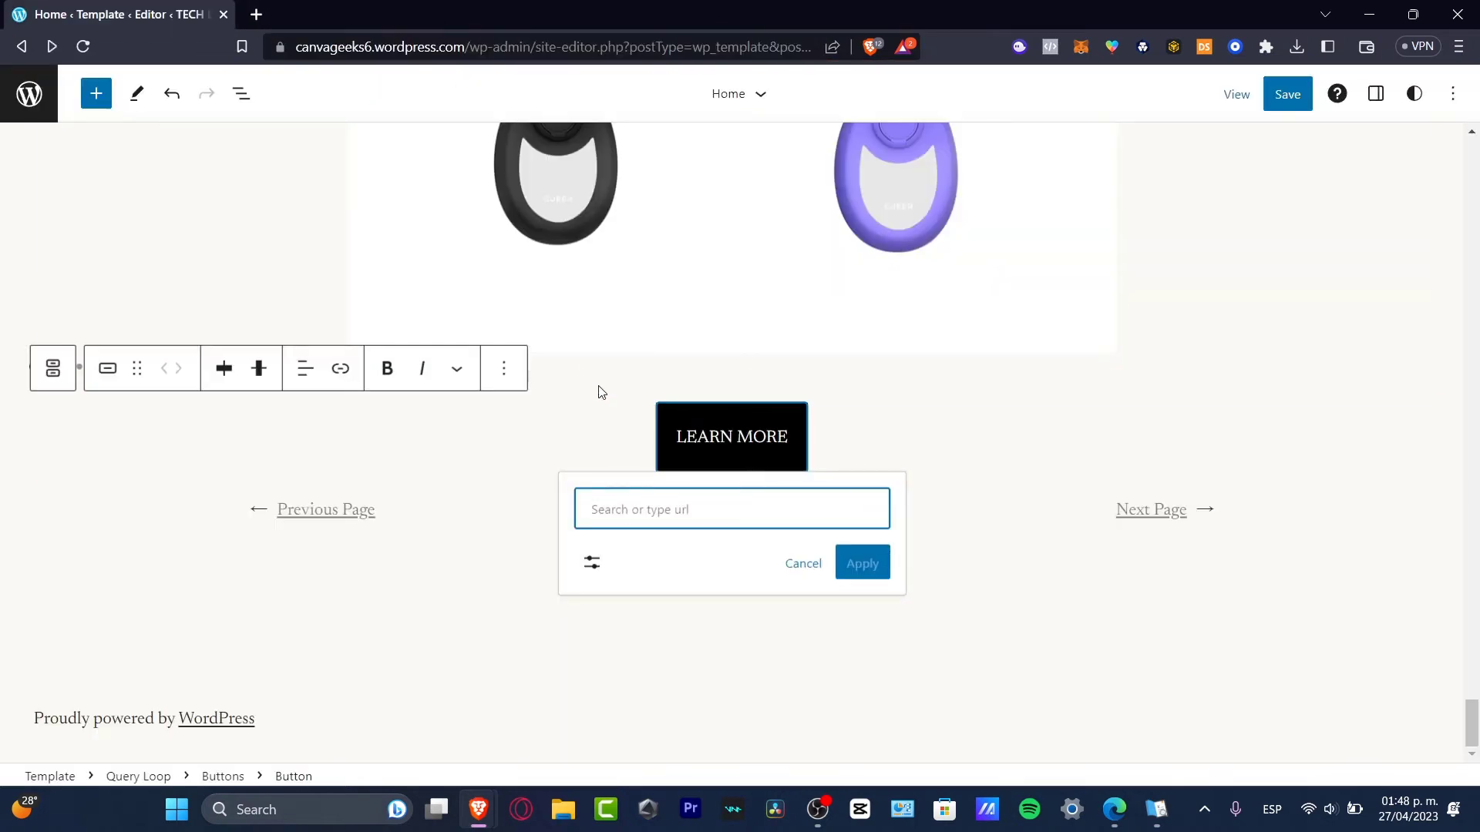
pyautogui.hotkey('ctrl', 'v')
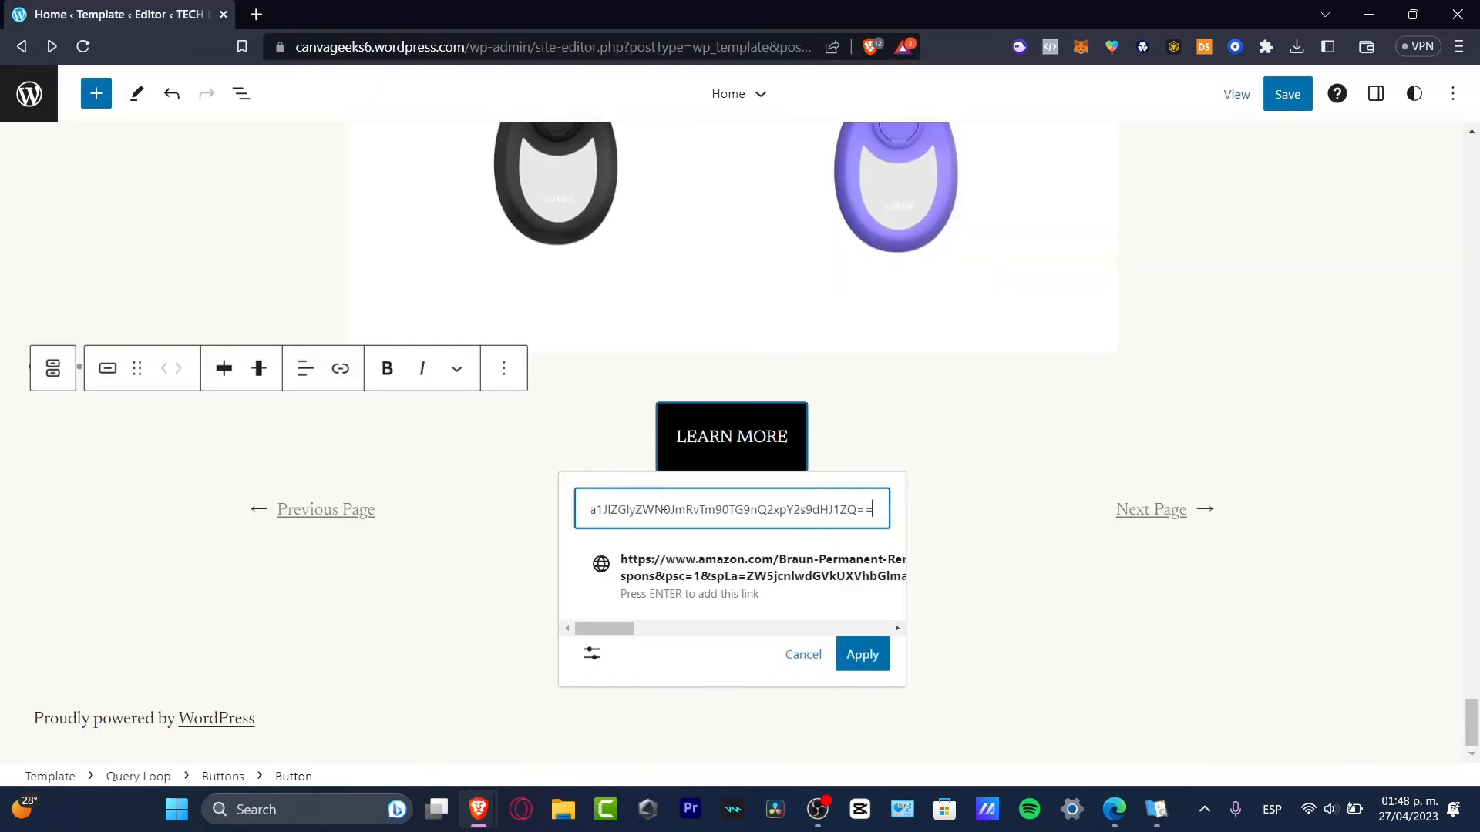
pyautogui.click(858, 658)
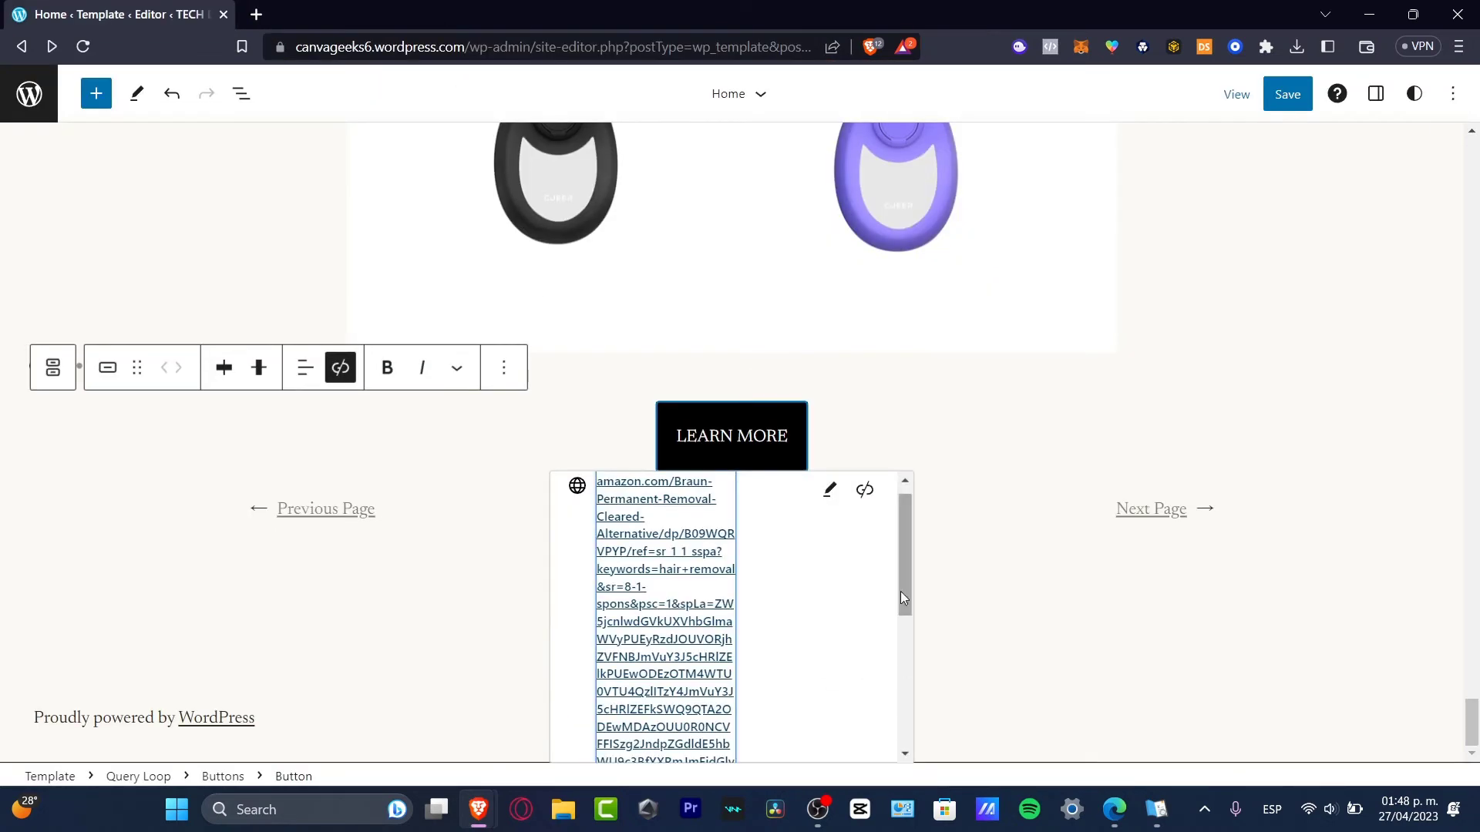
pyautogui.click(960, 518)
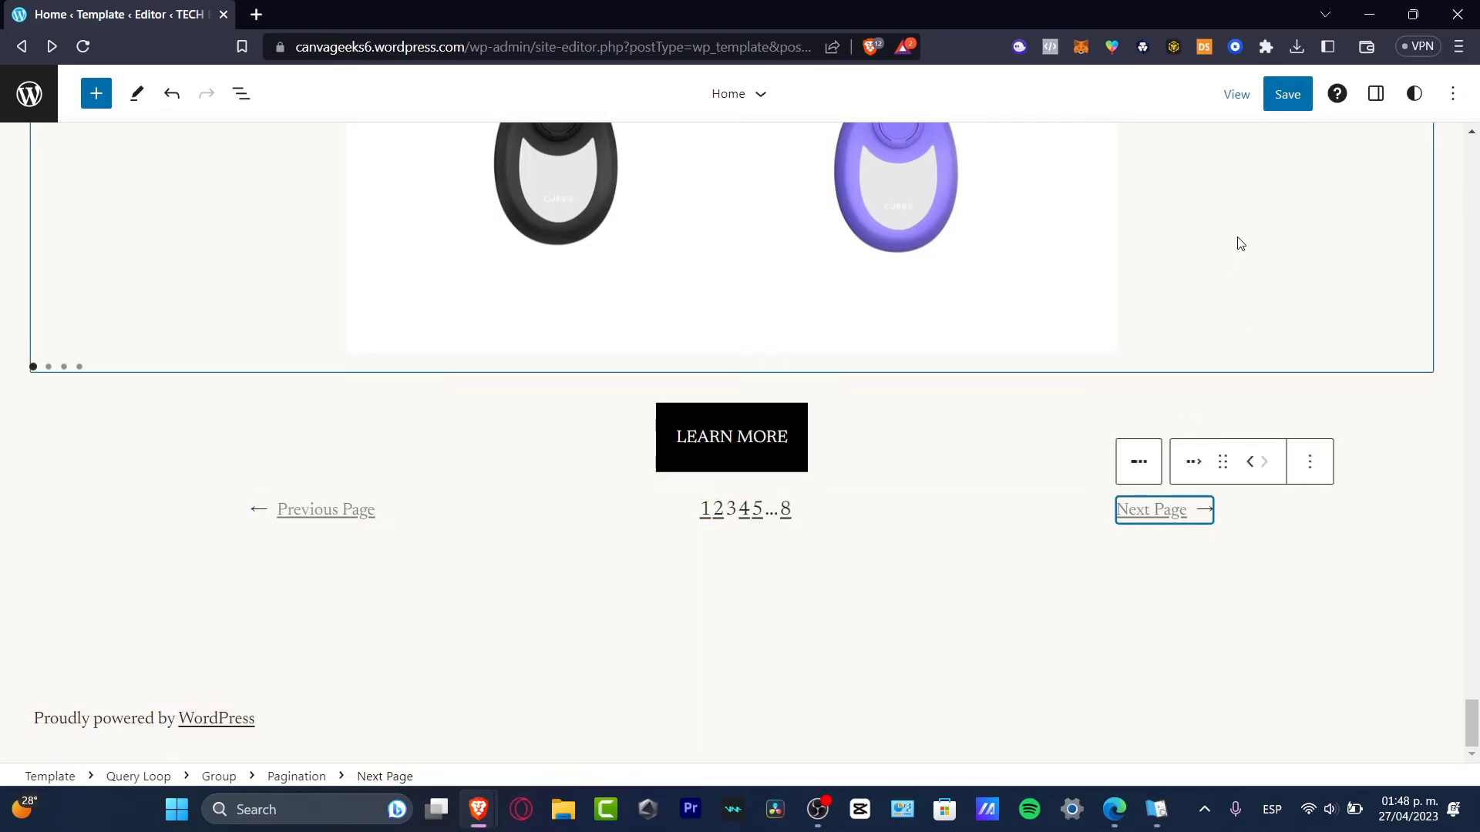
# Save the Home template changes and bring up the View options
pyautogui.click(1287, 94)
pyautogui.click(1291, 99)
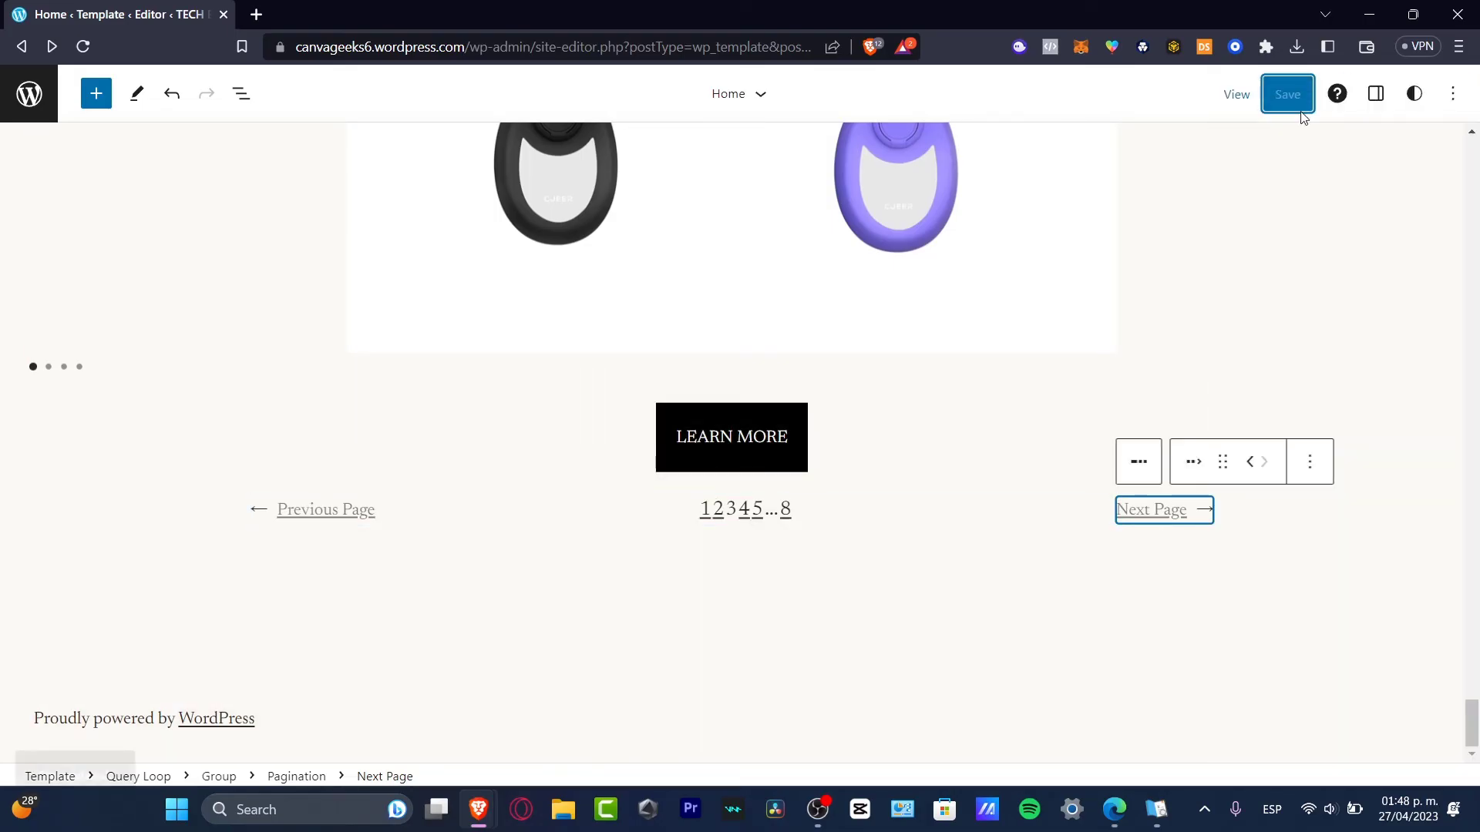
pyautogui.click(1234, 106)
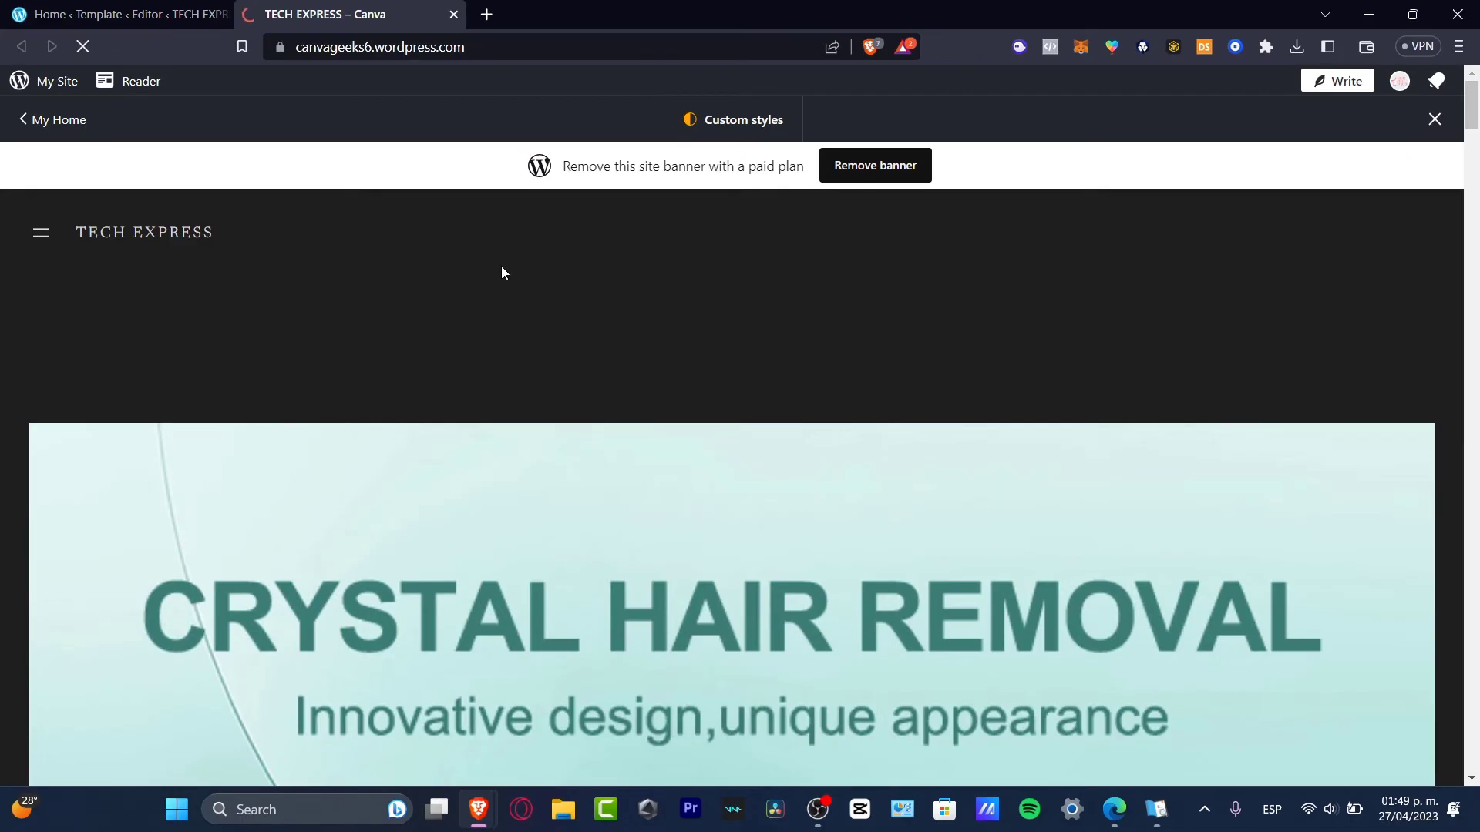
pyautogui.scroll(-15, 599, 389)
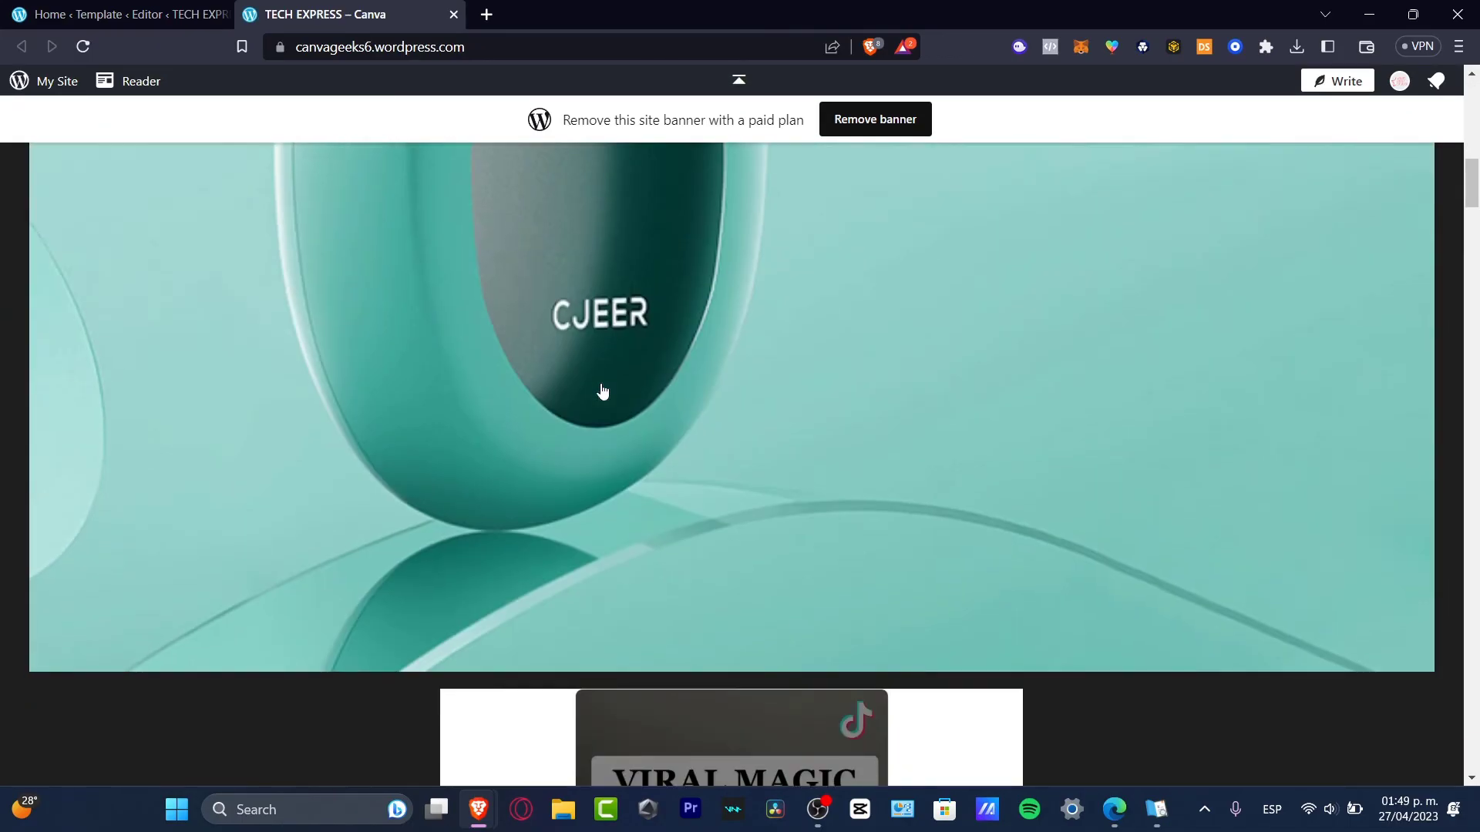
pyautogui.scroll(-4, 603, 391)
pyautogui.scroll(-7, 1106, 447)
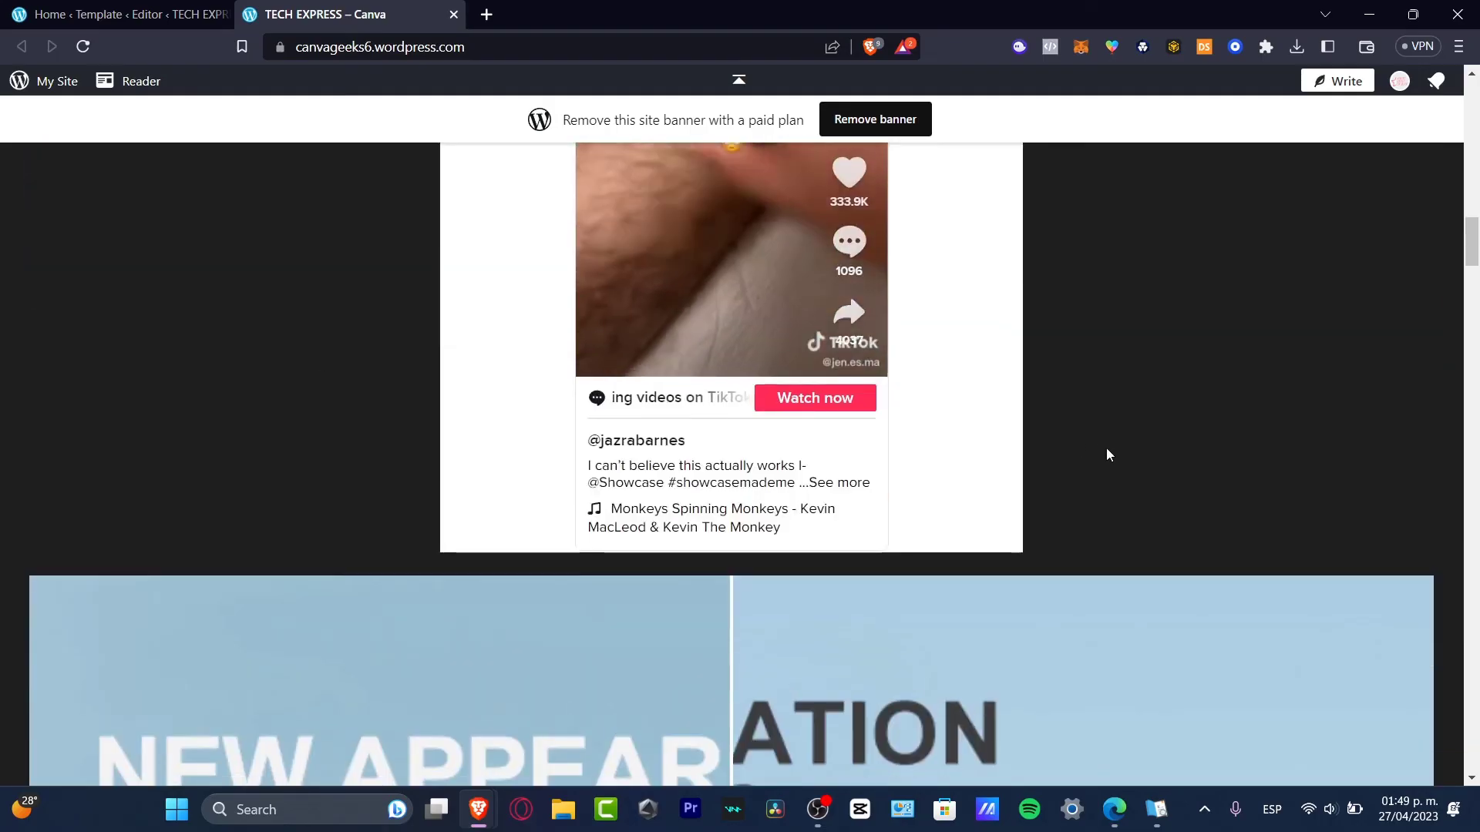
pyautogui.scroll(-4, 1106, 450)
pyautogui.moveTo(732, 698)
pyautogui.mouseDown()
pyautogui.moveTo(1126, 644)
pyautogui.moveTo(742, 694)
pyautogui.mouseUp()
pyautogui.scroll(-20, 983, 571)
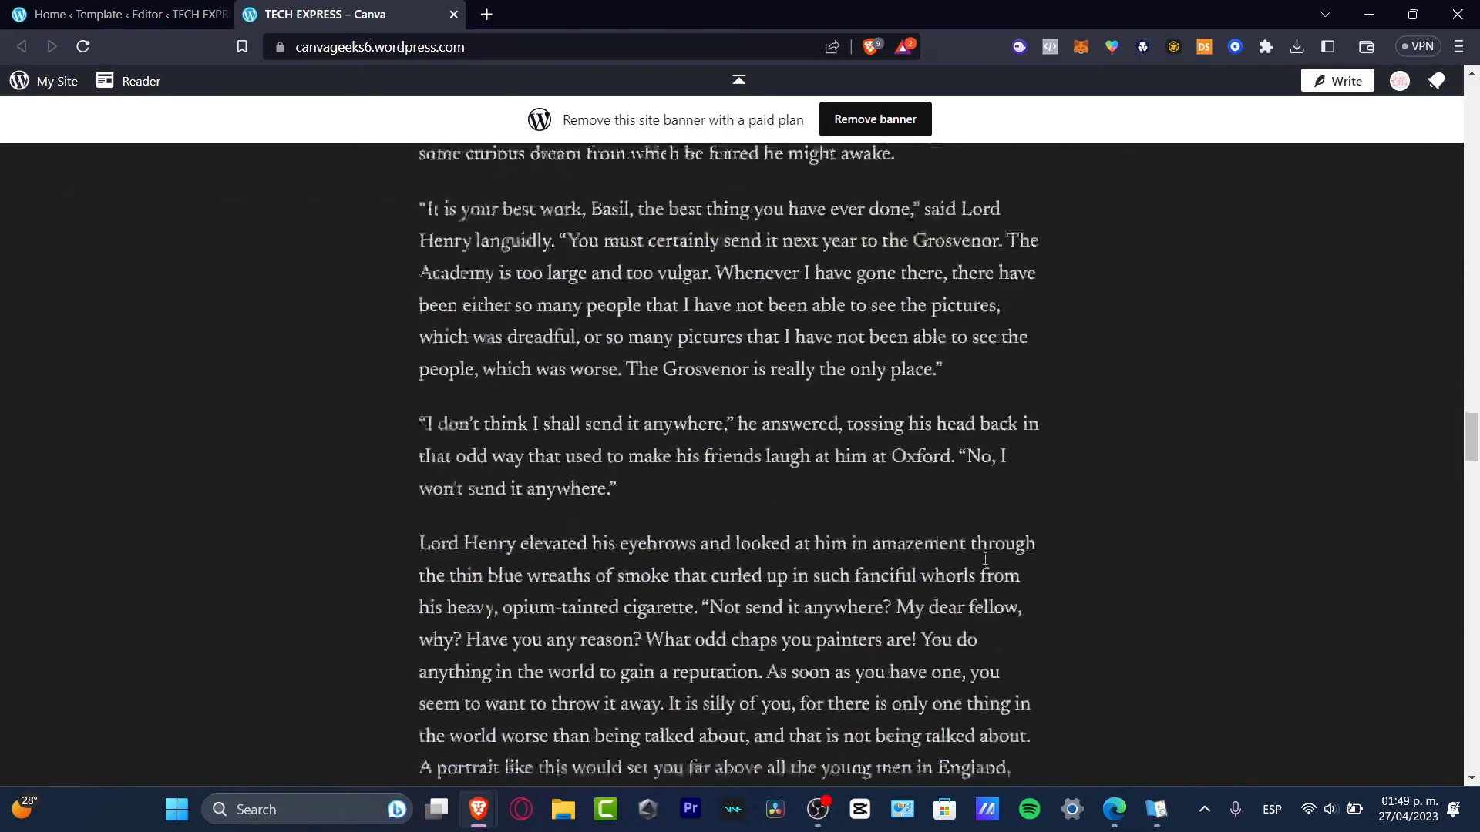
pyautogui.scroll(-10, 984, 559)
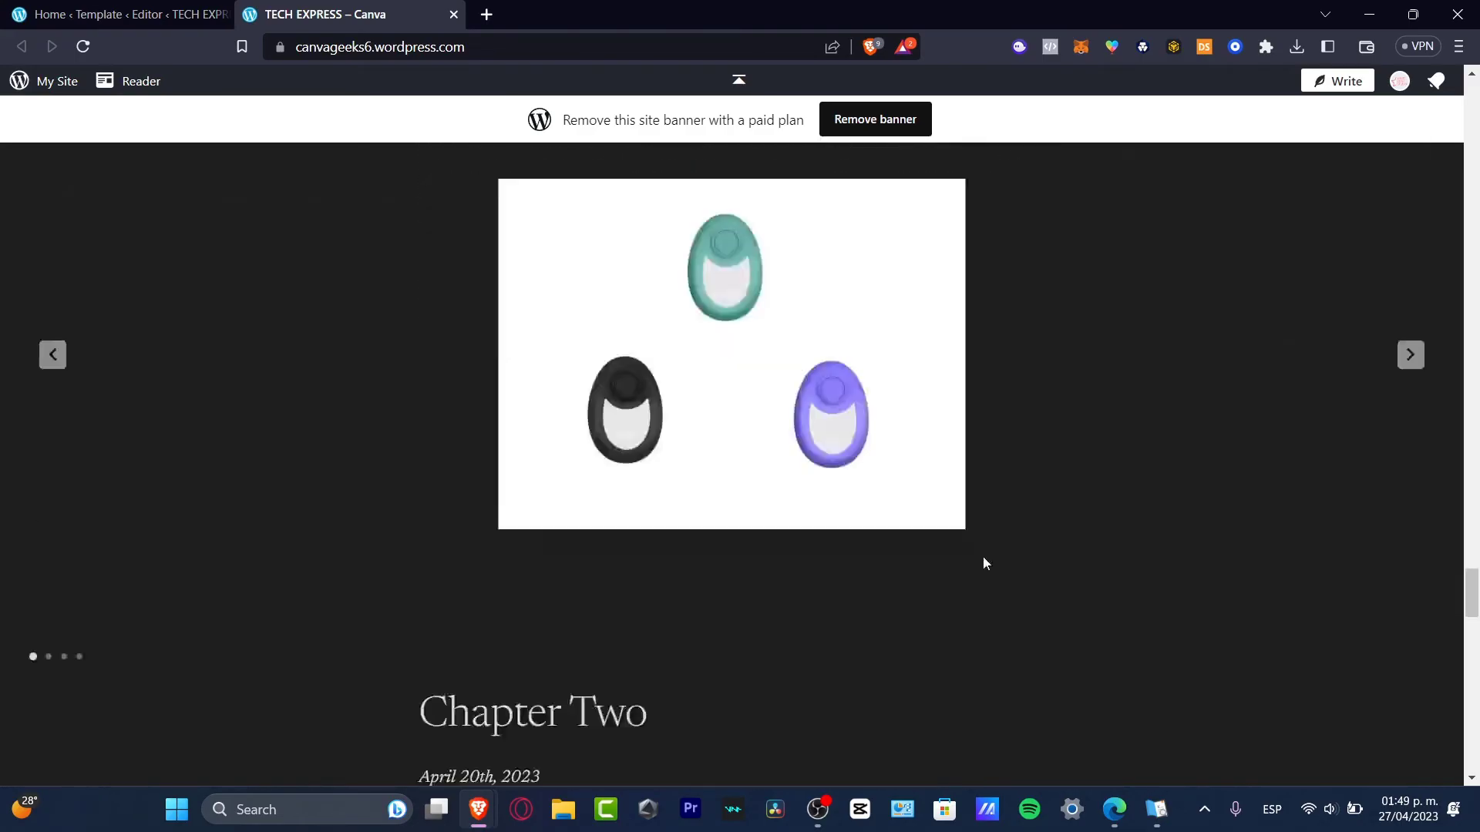
pyautogui.click(1411, 356)
pyautogui.click(1411, 355)
pyautogui.scroll(-20, 1416, 371)
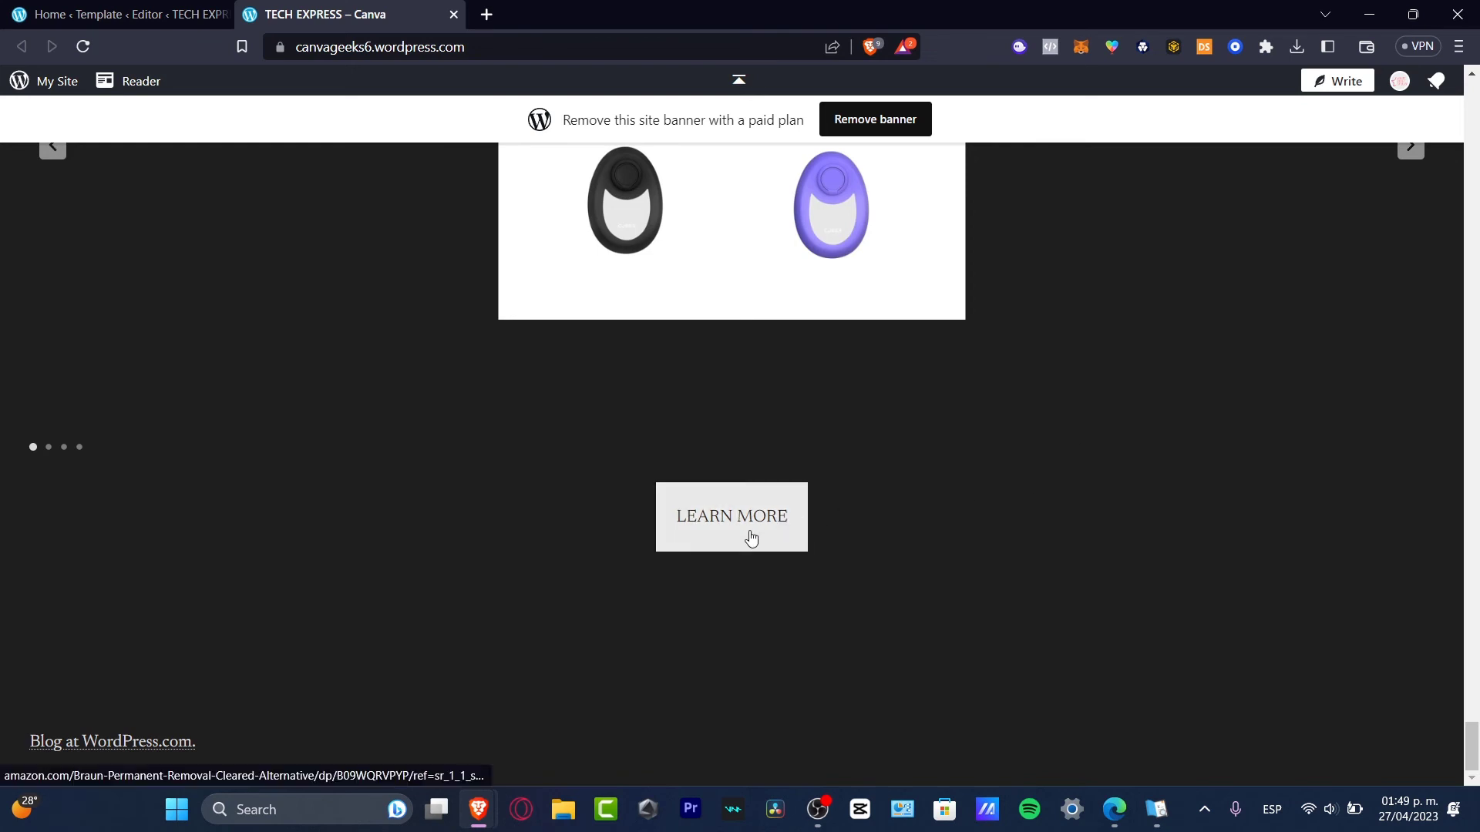
pyautogui.click(771, 497)
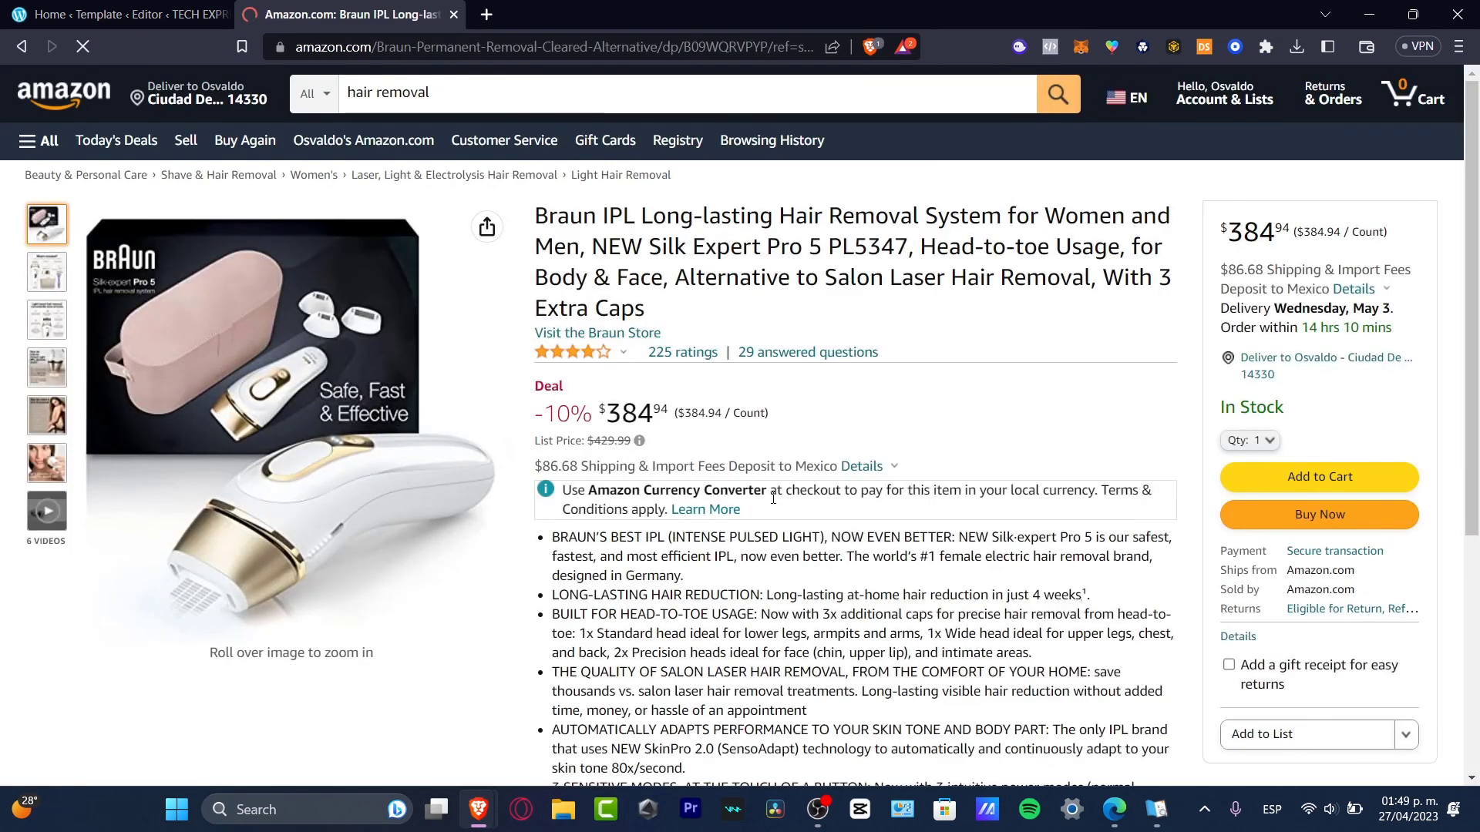
pyautogui.click(452, 14)
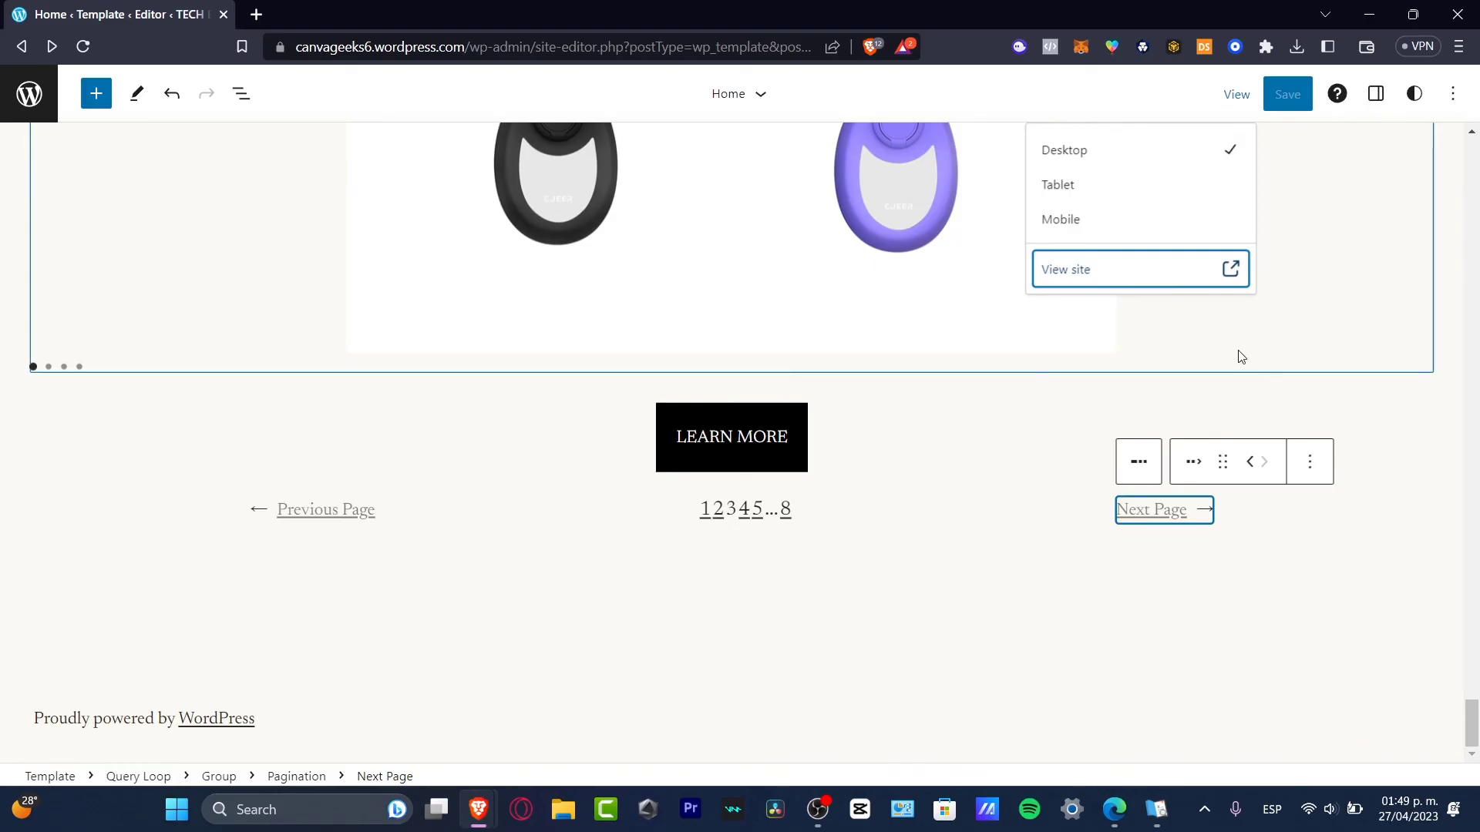
# Browse Openverse free images in the block inserter's Media tab beside the Home template
pyautogui.moveTo(1473, 756); pyautogui.dragTo(1464, 125)
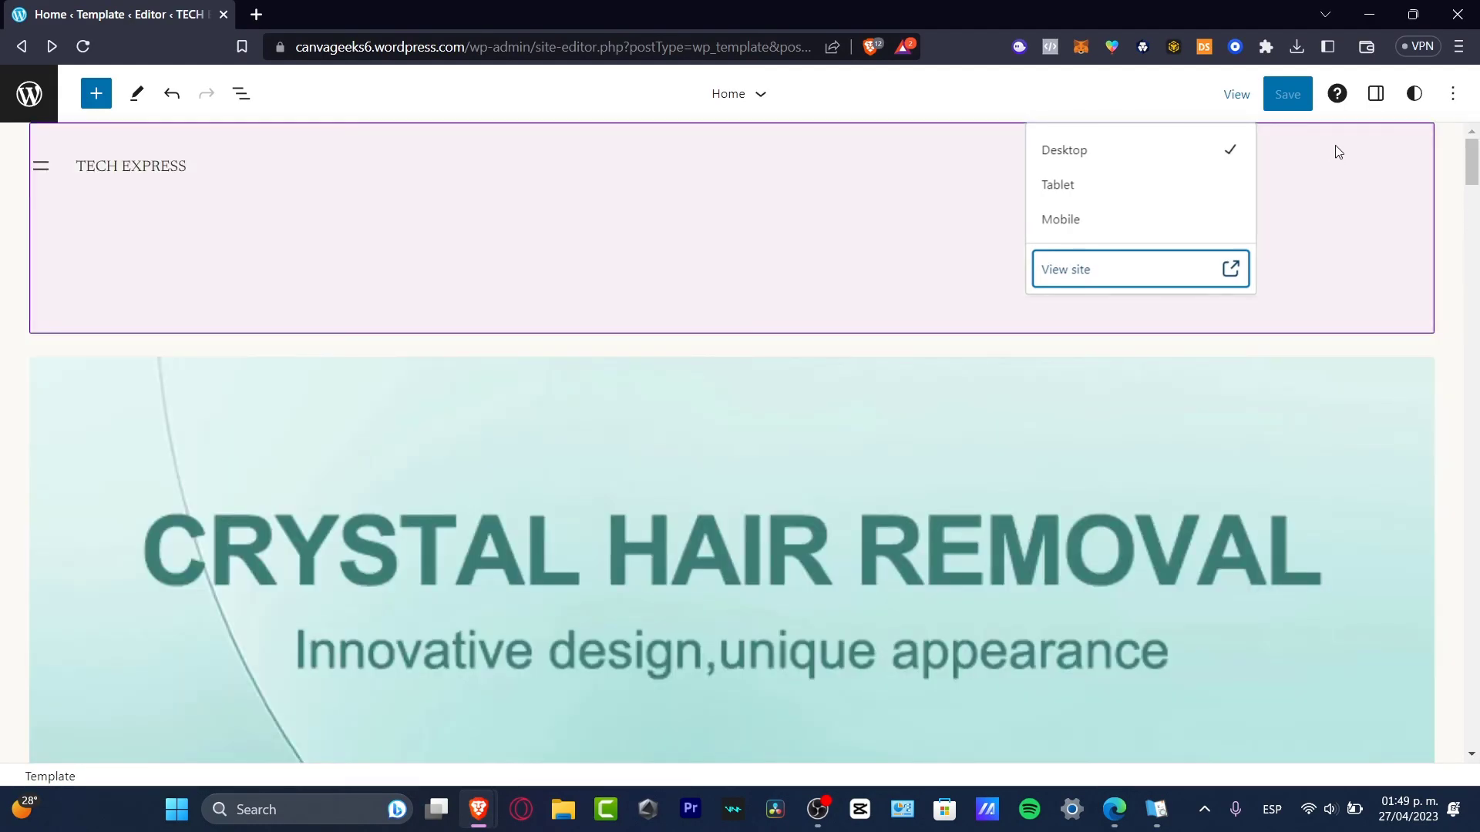
pyautogui.click(1125, 80)
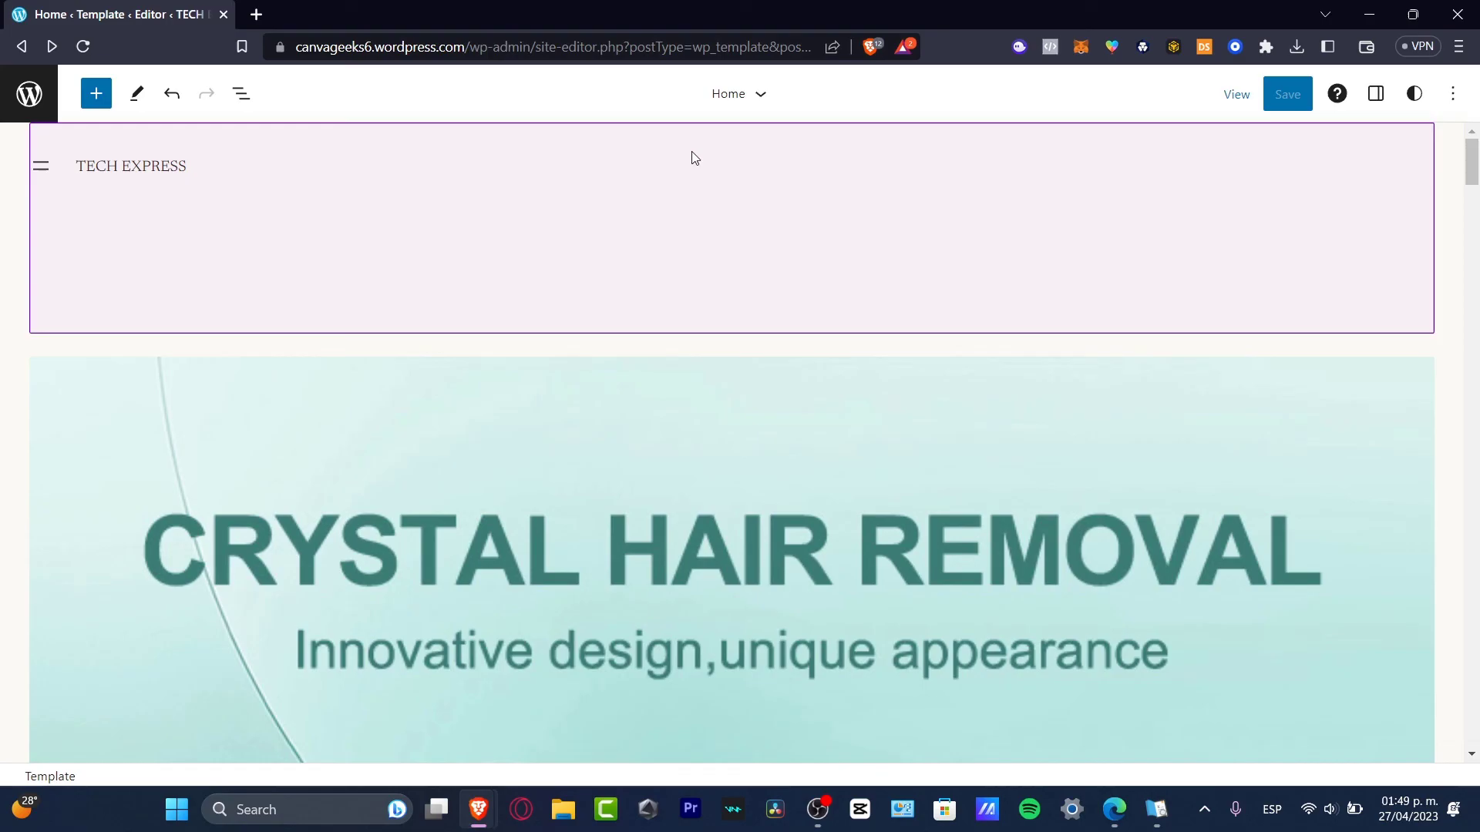
pyautogui.click(97, 93)
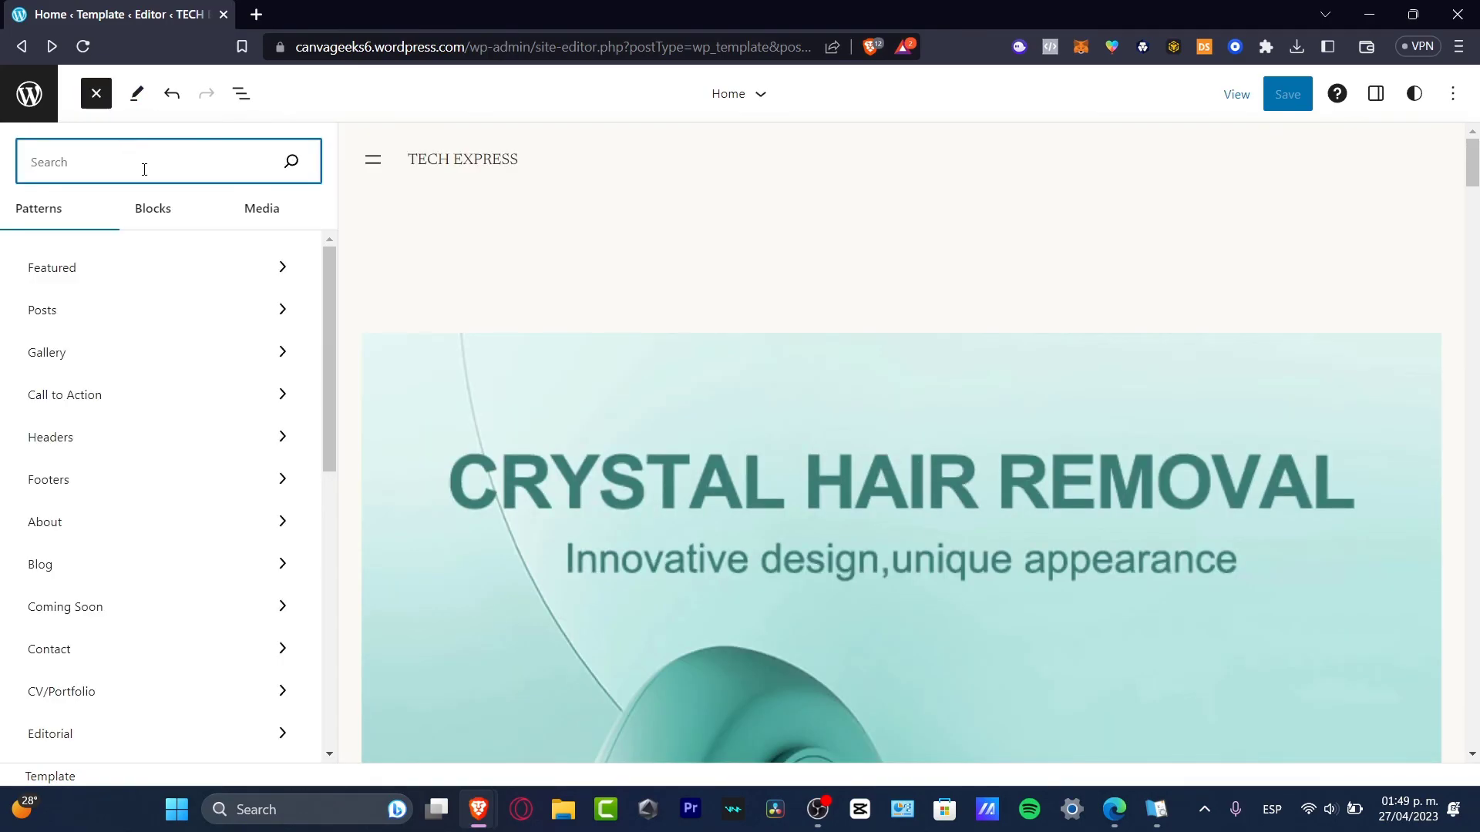
pyautogui.click(221, 215)
pyautogui.click(266, 218)
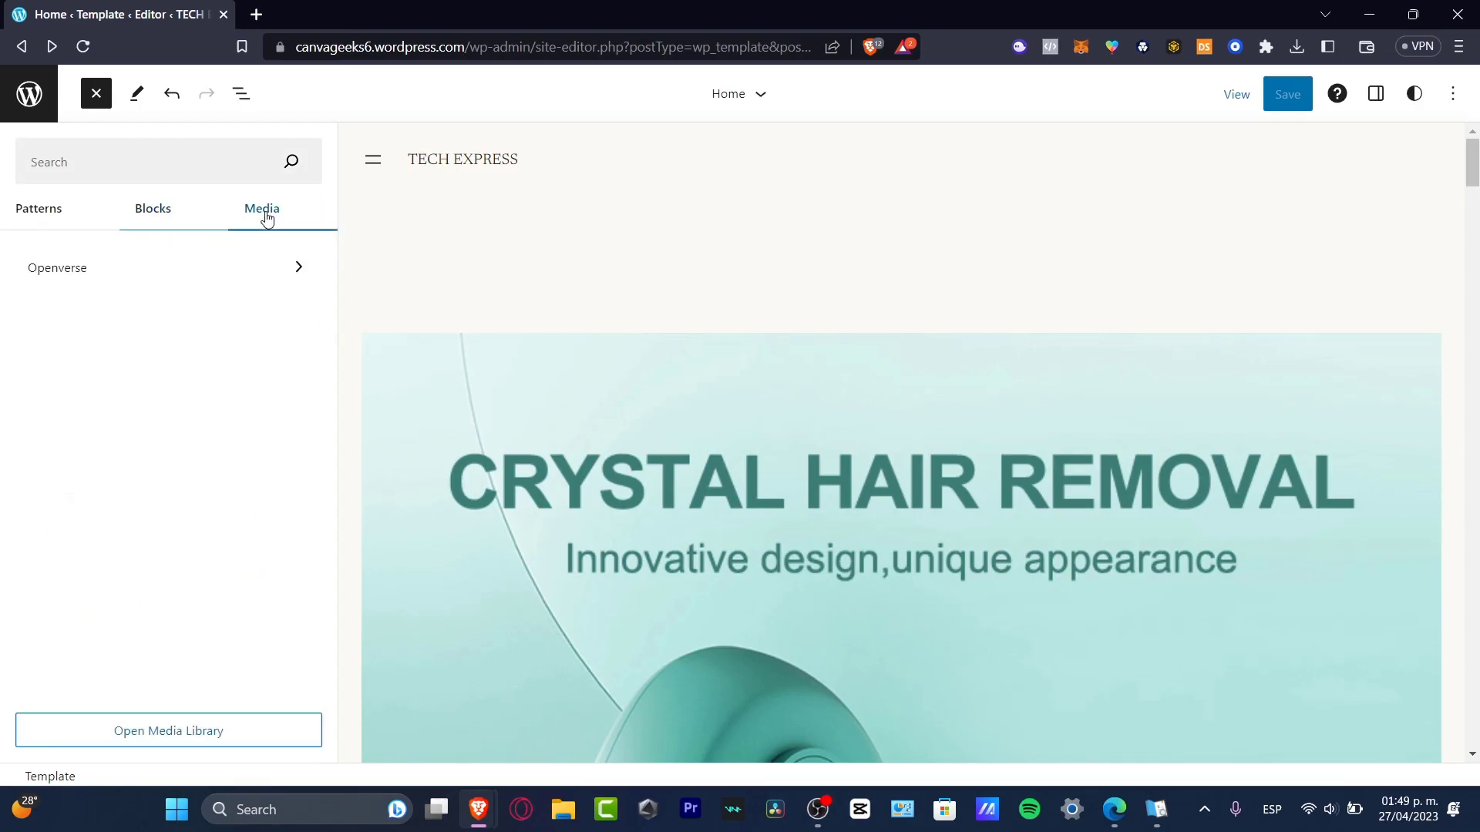
pyautogui.click(155, 277)
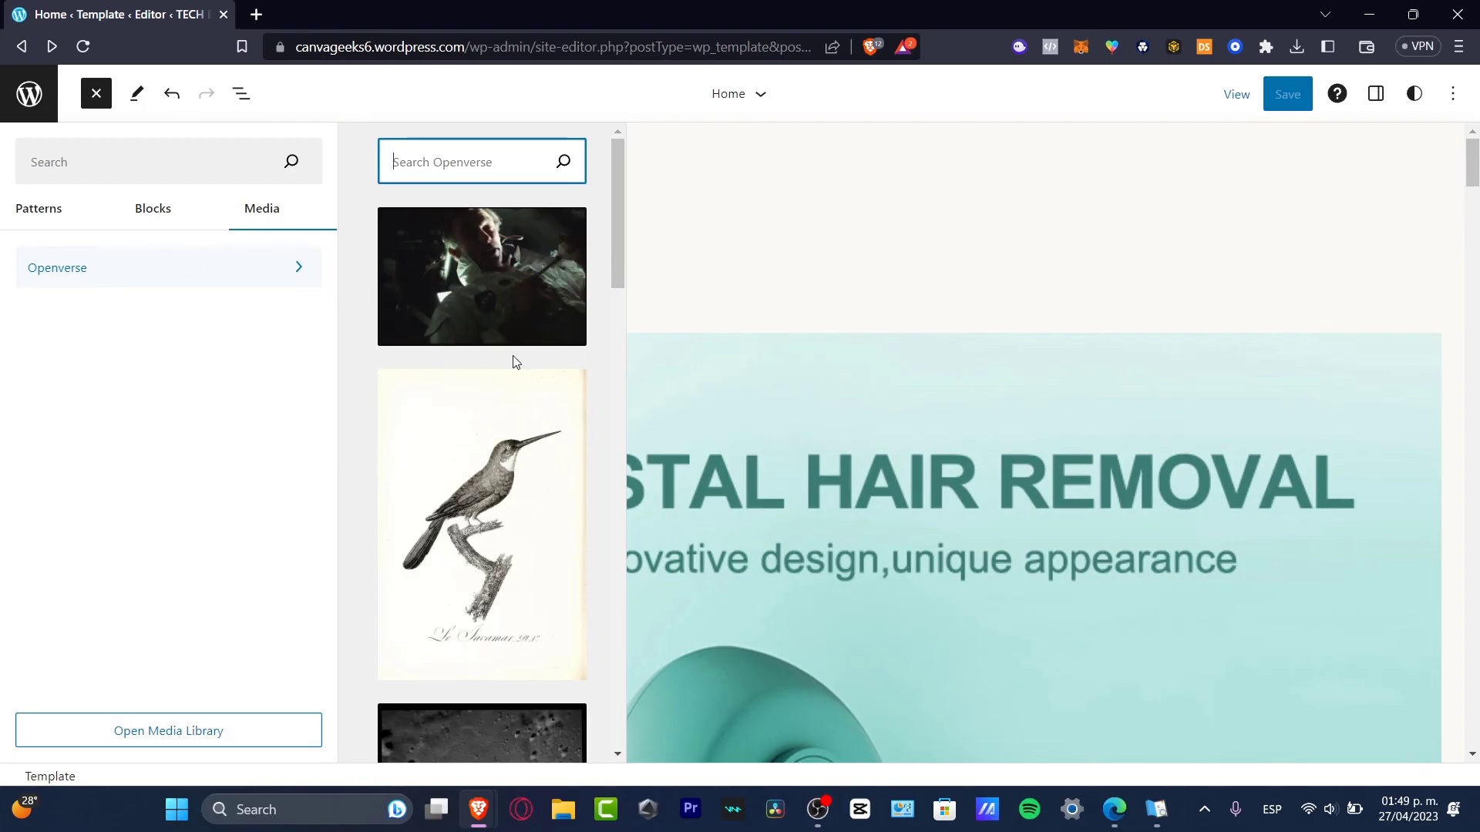
pyautogui.scroll(-15, 540, 432)
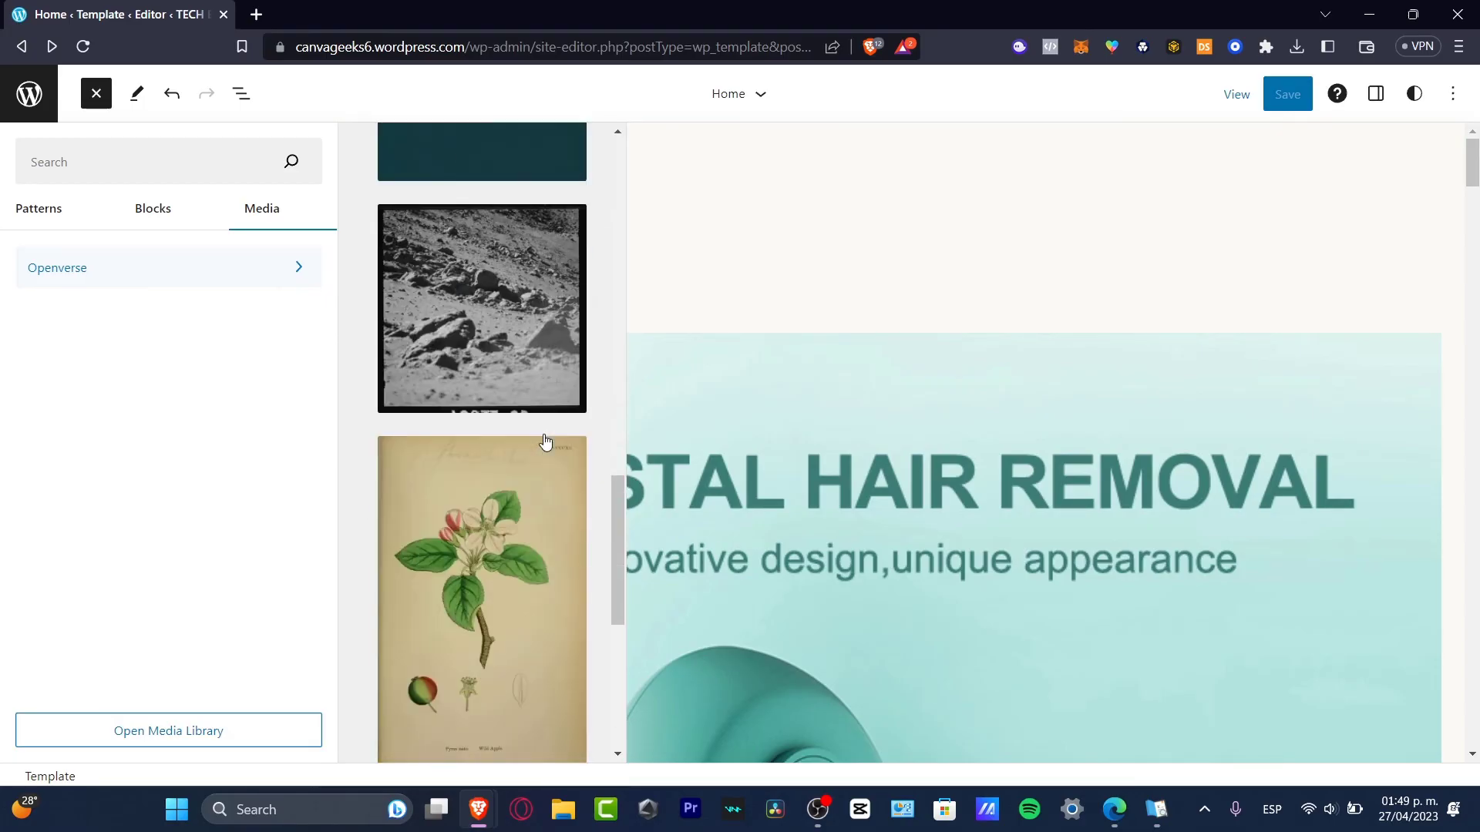
pyautogui.scroll(-5, 545, 440)
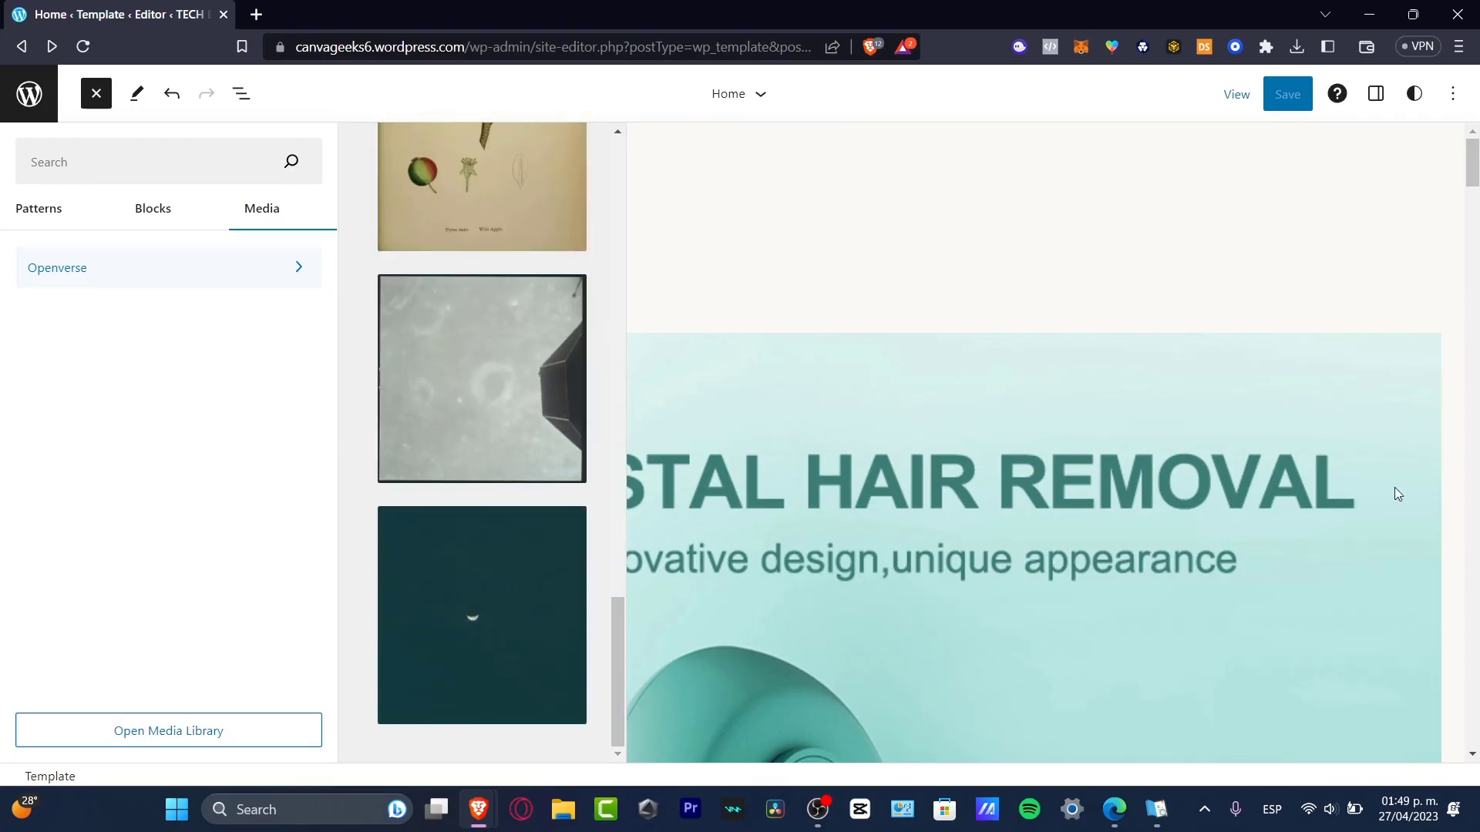